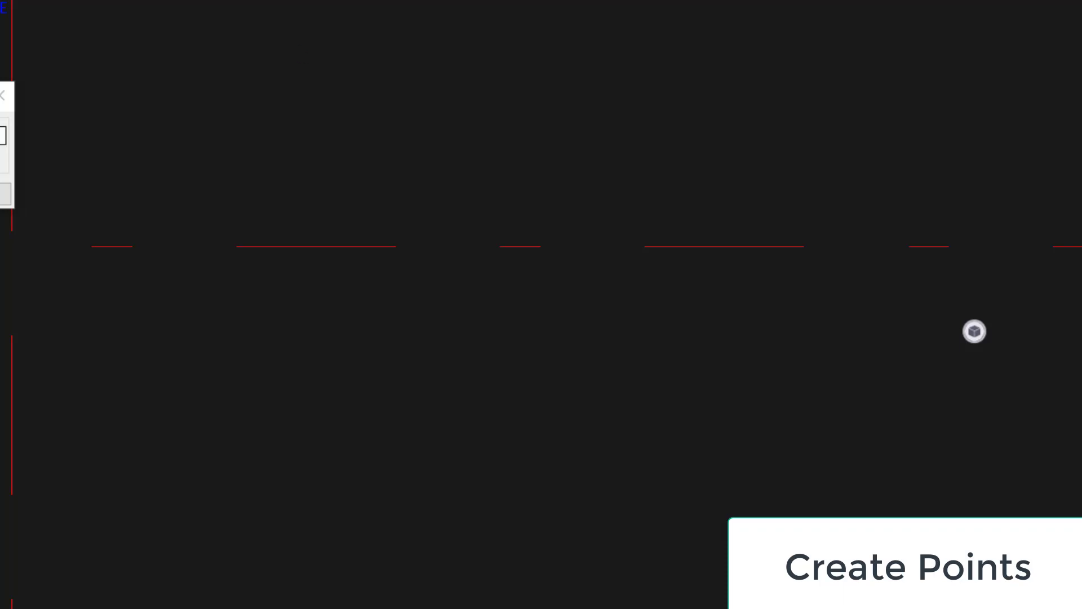
# Step: Move the Arc Points dialog, set to distances 5*100.00, into view and close it
pyautogui.moveTo(0, 102); pyautogui.dragTo(212, 120)
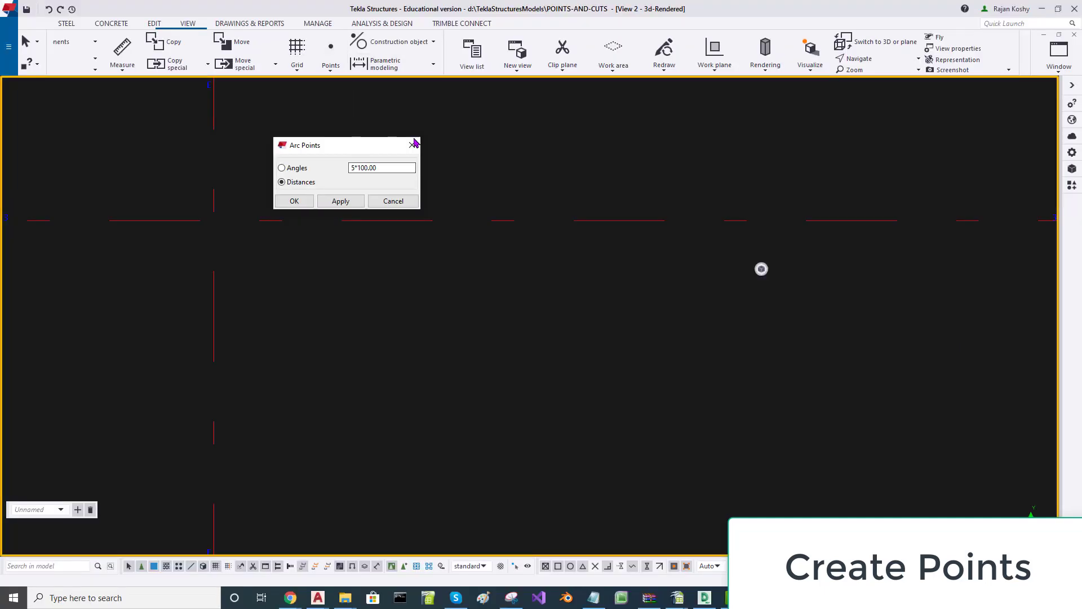
pyautogui.click(417, 146)
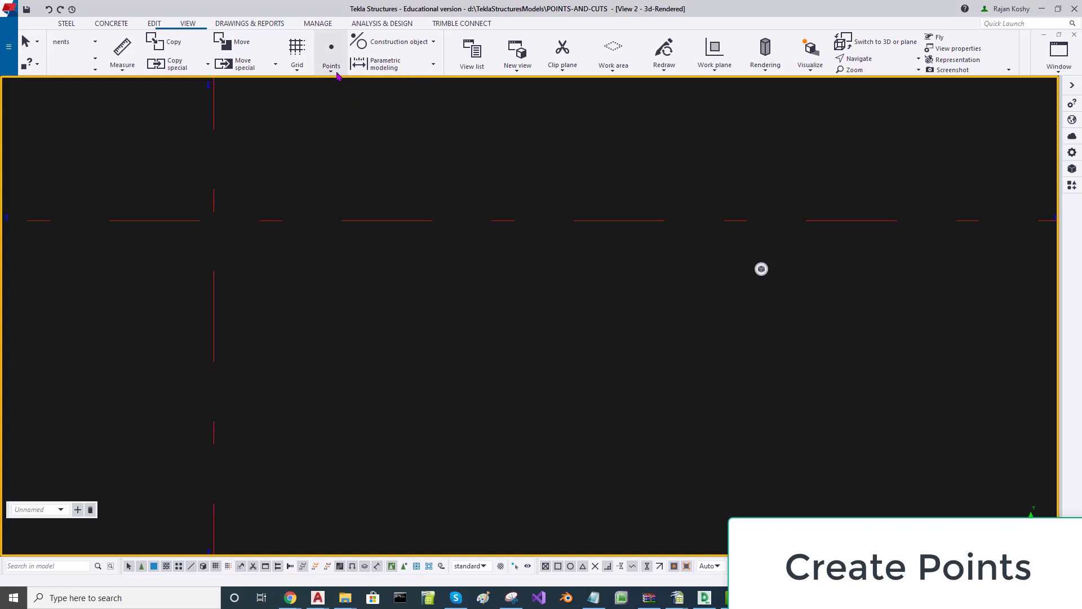
# Step: Start the points-along-arc command and apply Distances 5*100
pyautogui.click(336, 73)
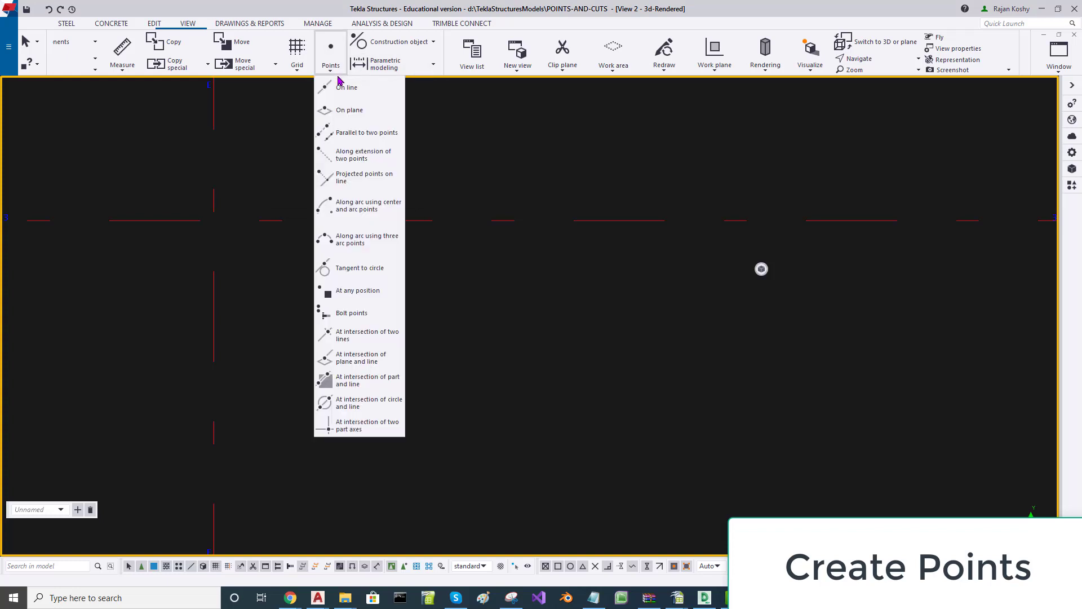
pyautogui.click(367, 243)
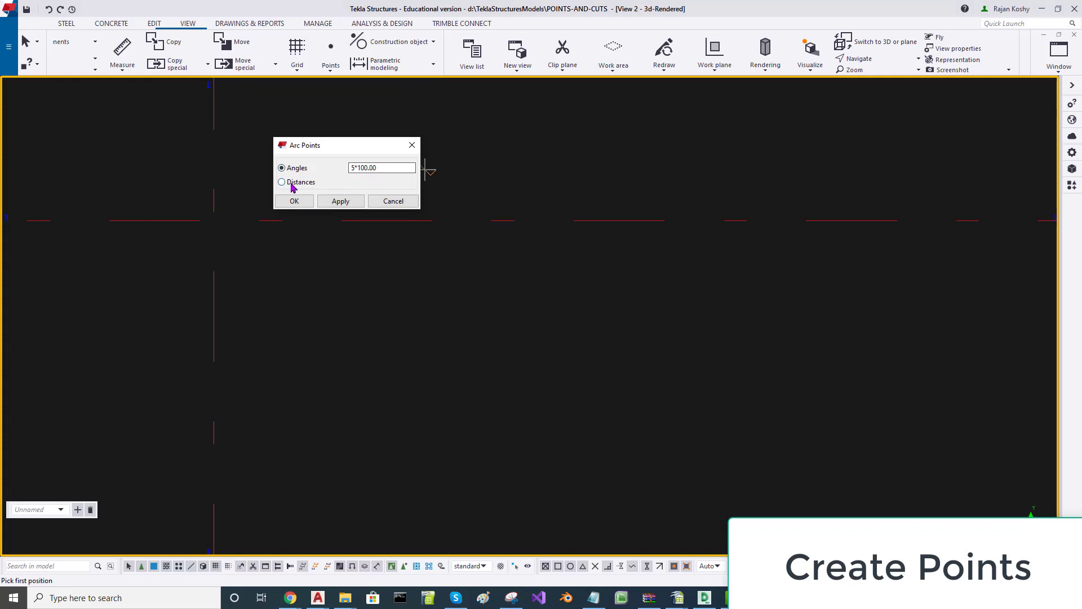
pyautogui.click(340, 202)
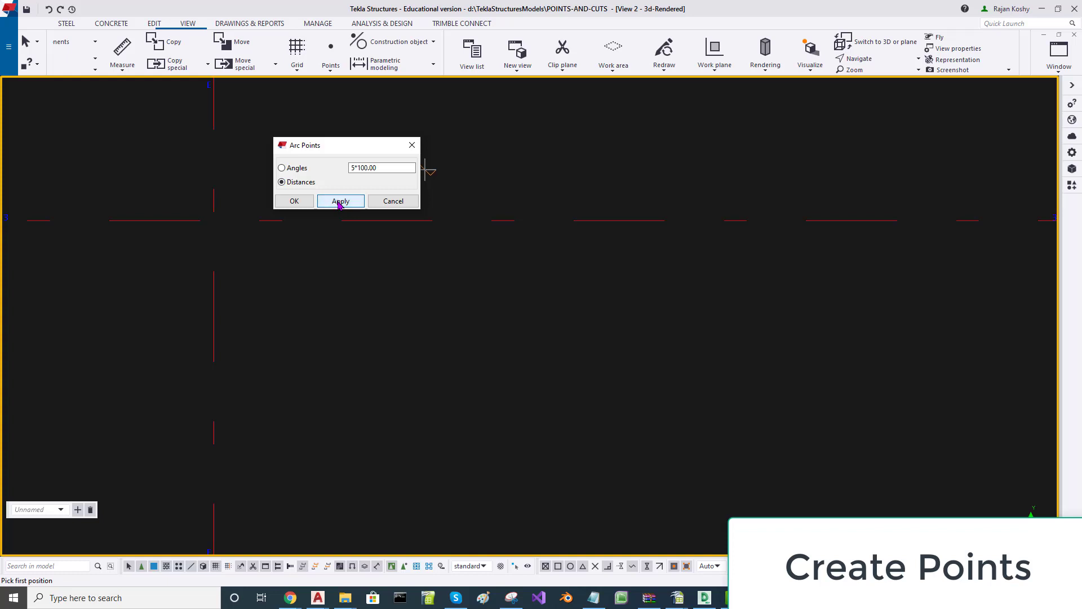
pyautogui.click(292, 202)
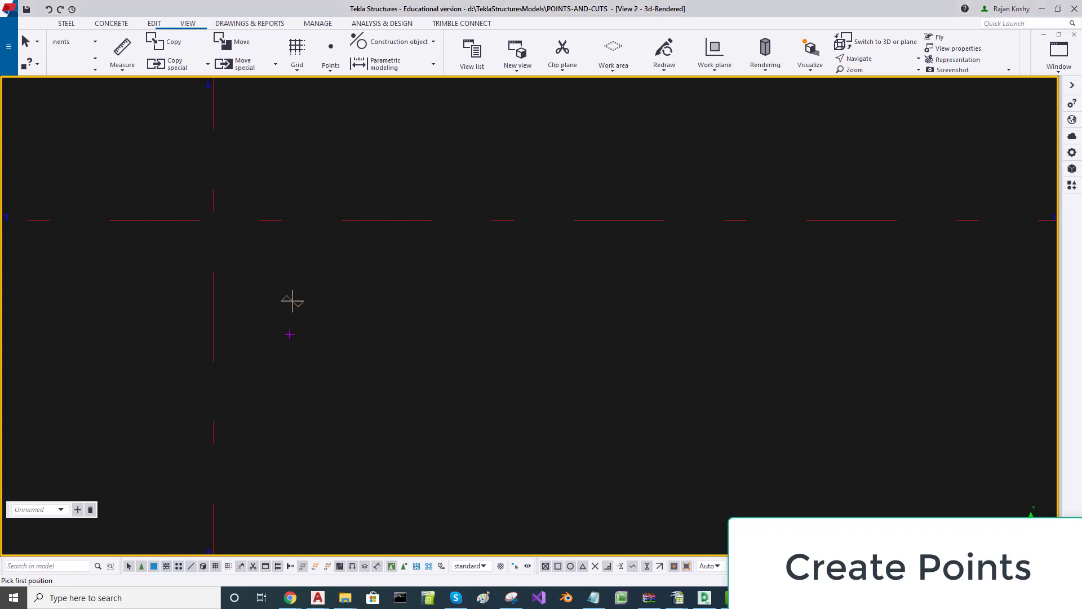
# Step: Pick three positions on the grid to define the arc and create the points
pyautogui.click(214, 348)
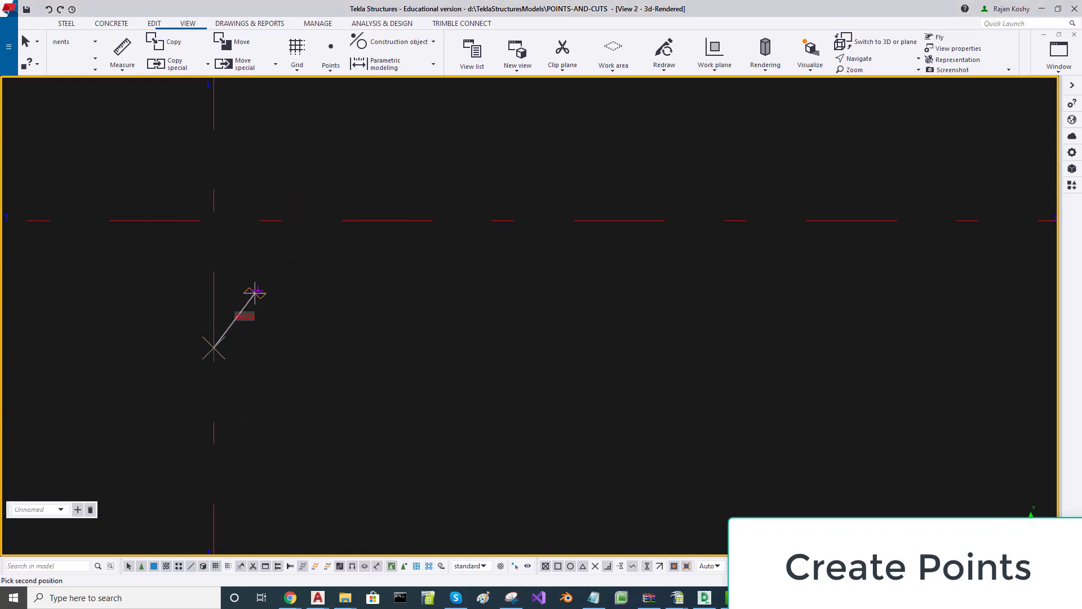
pyautogui.click(283, 288)
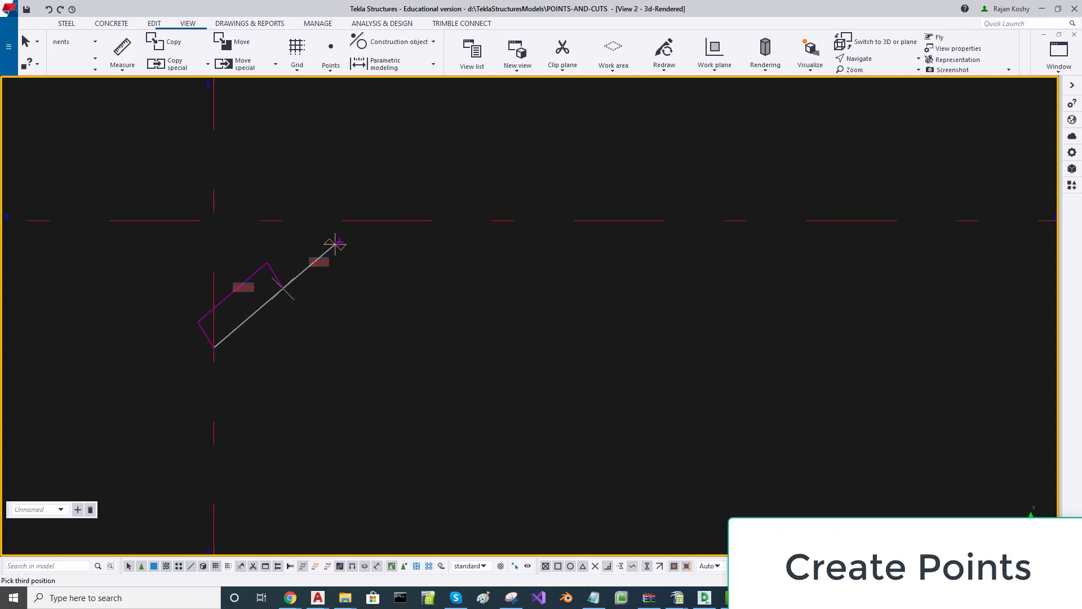
pyautogui.click(427, 221)
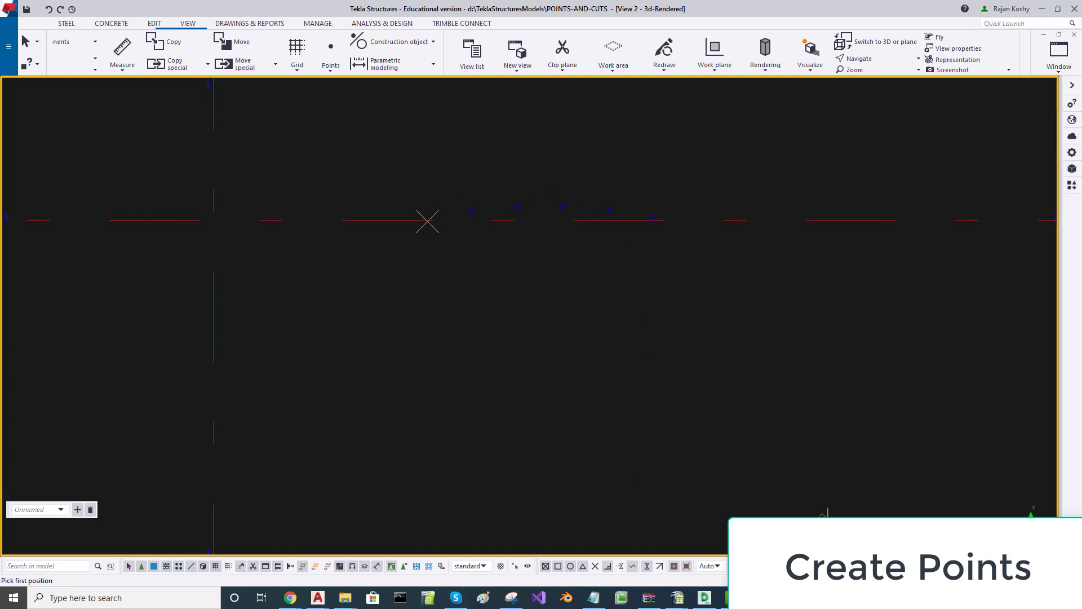
# Step: Measure the arc through three new points: radius 1009.65 mm, length 200 mm
pyautogui.click(123, 68)
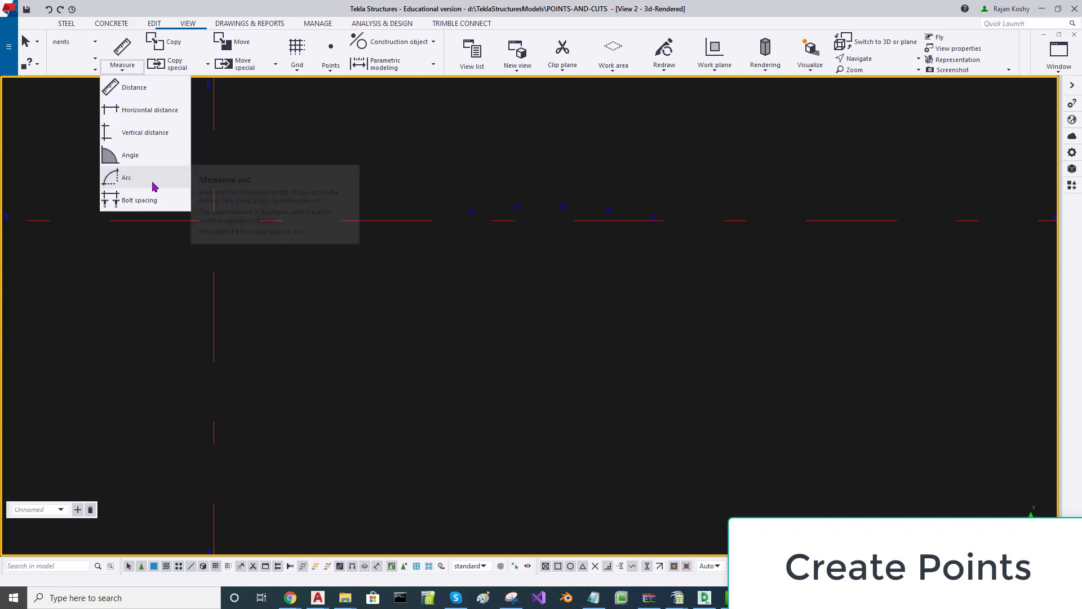
pyautogui.click(151, 181)
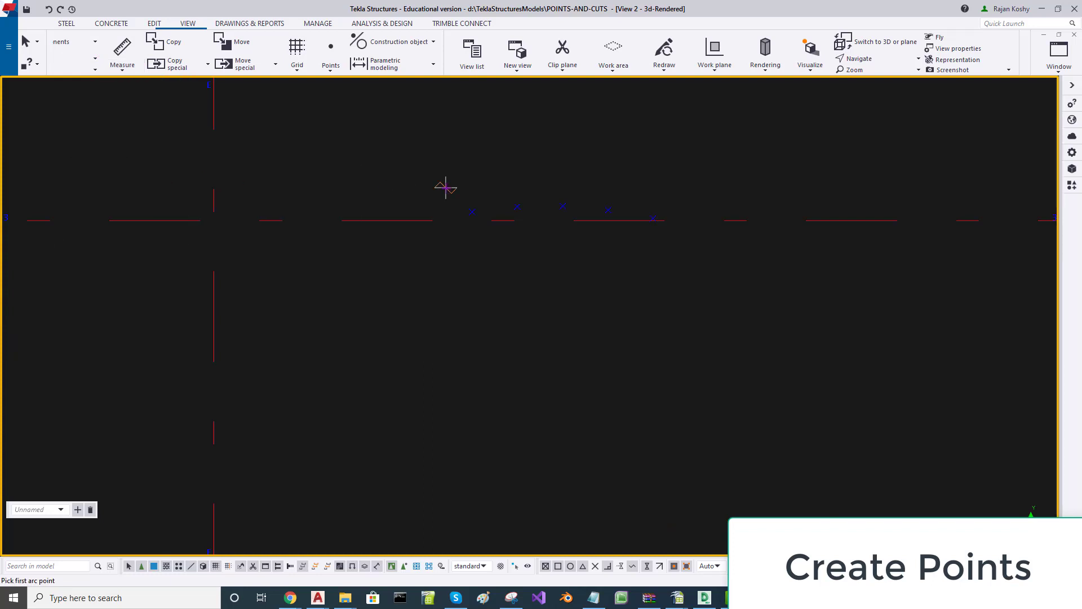
pyautogui.click(472, 211)
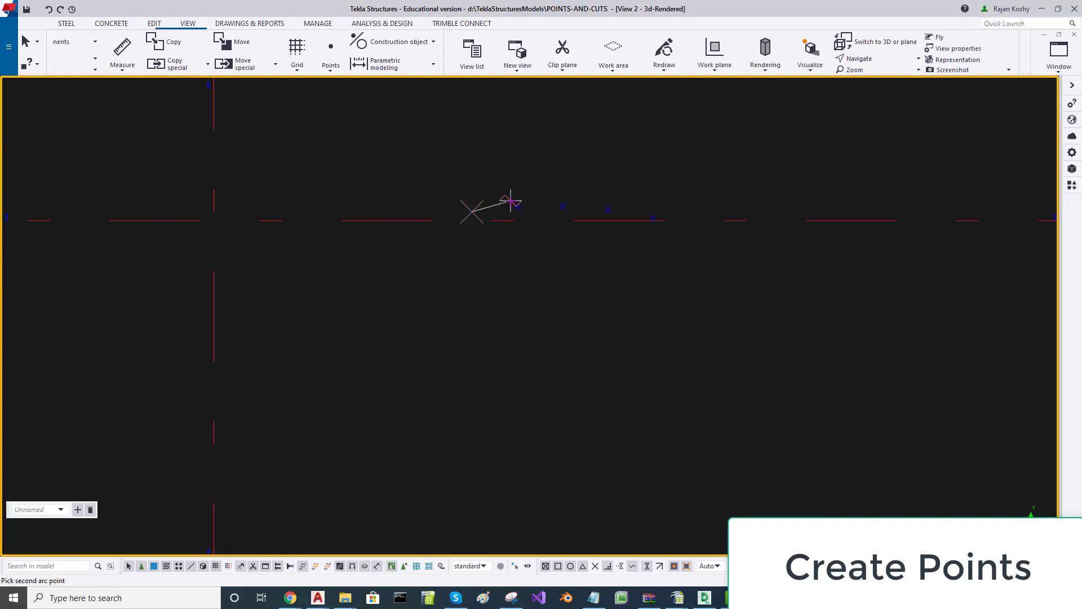
pyautogui.click(516, 206)
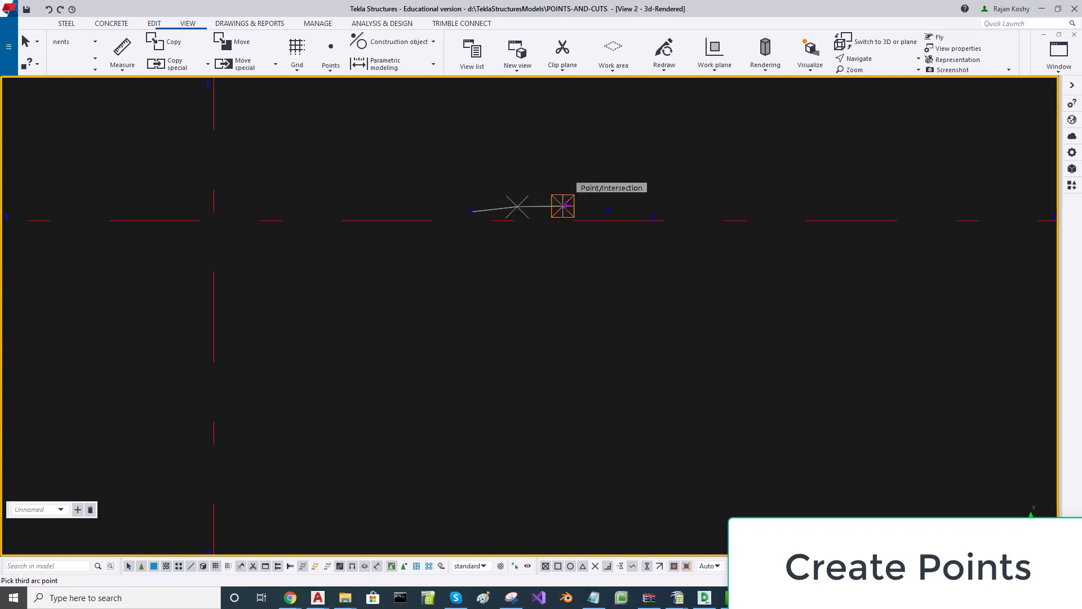
pyautogui.click(566, 209)
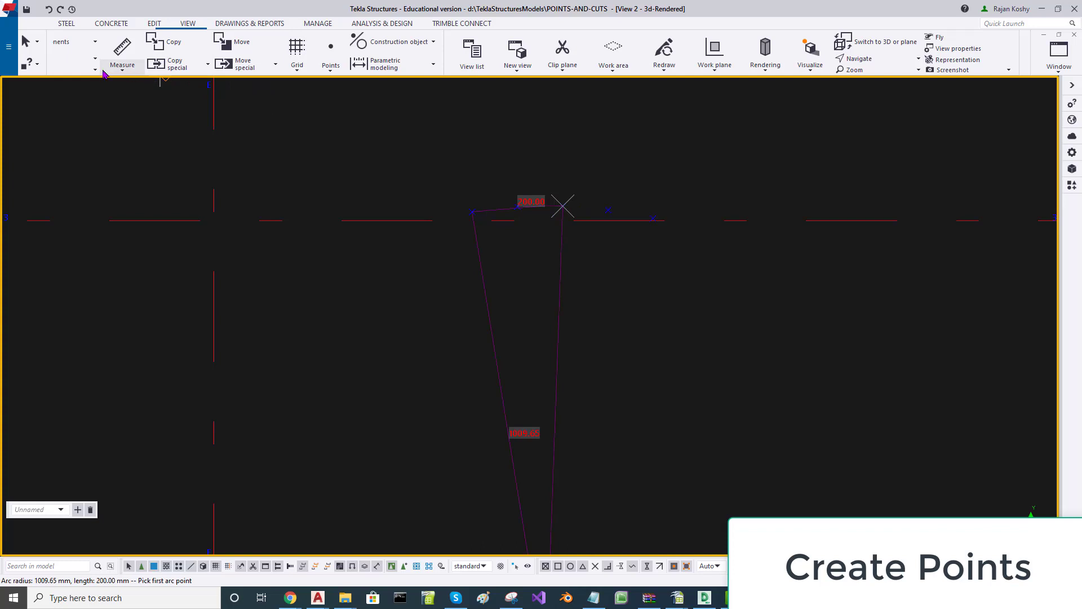
# Step: Measure the 99.96 mm distance between two adjacent arc points
pyautogui.click(120, 71)
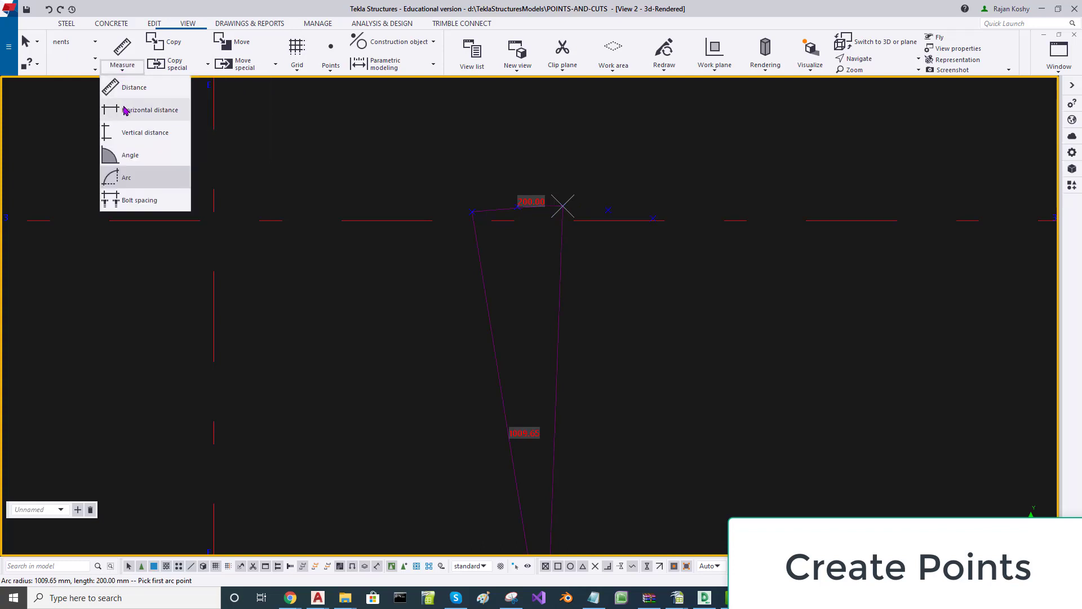
pyautogui.click(133, 87)
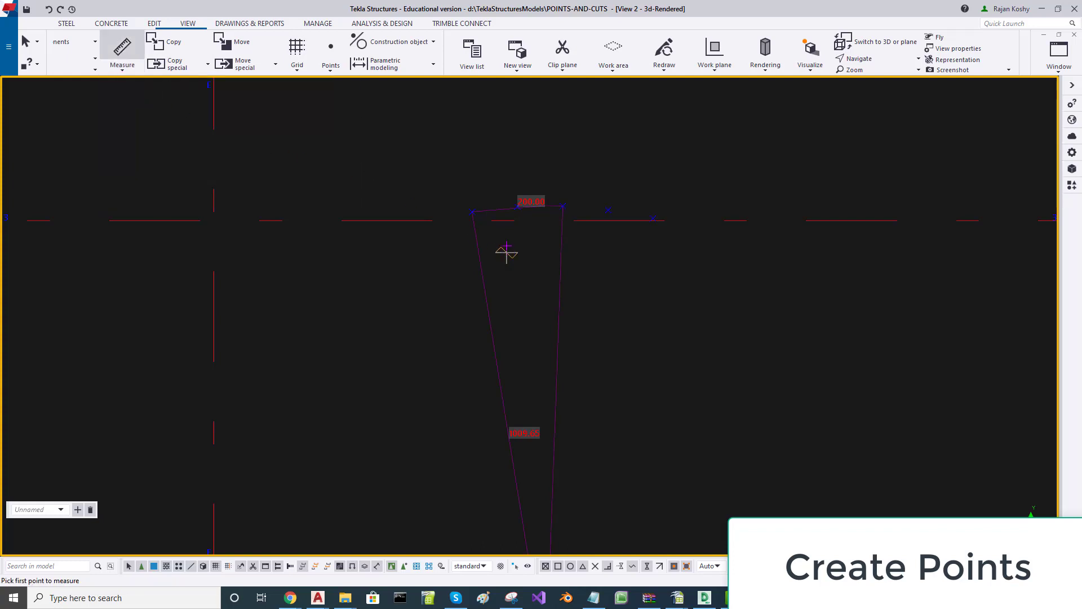
pyautogui.click(472, 210)
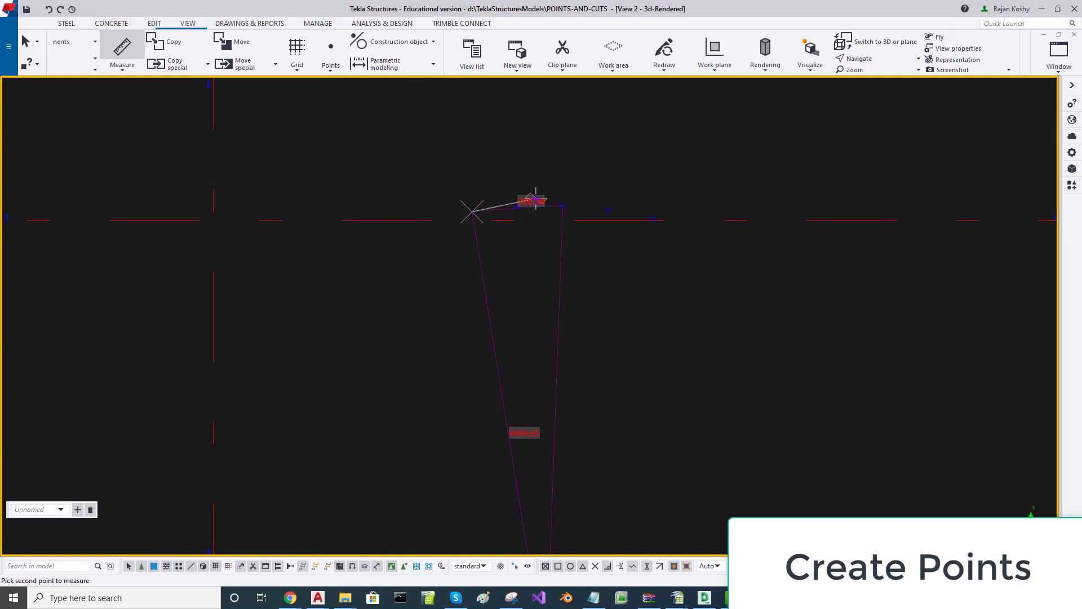
pyautogui.scroll(2, 535, 200)
pyautogui.click(509, 208)
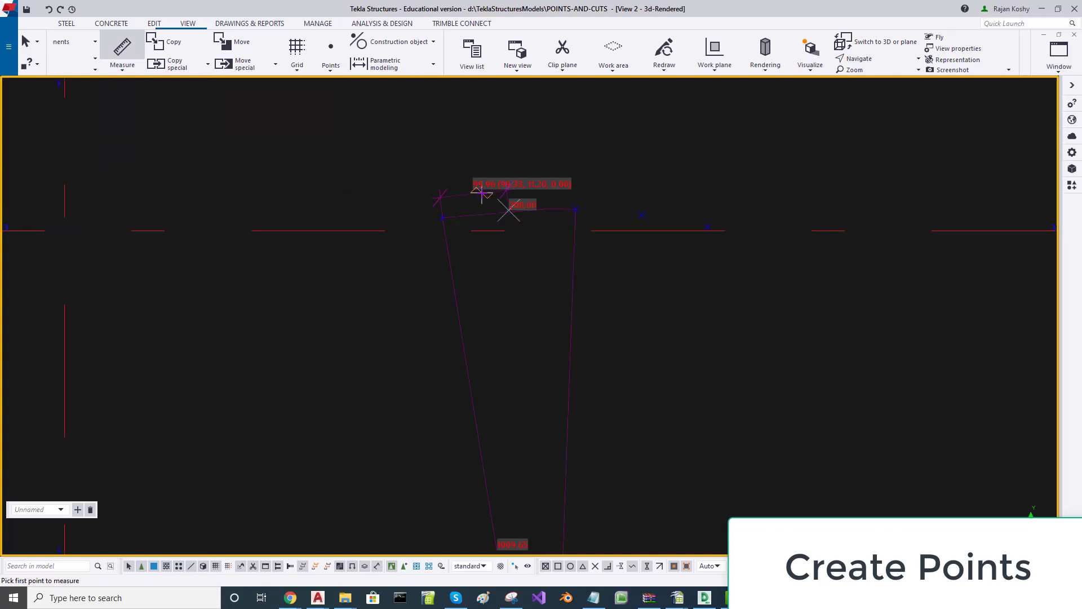
pyautogui.scroll(3, 482, 194)
pyautogui.press('Escape')
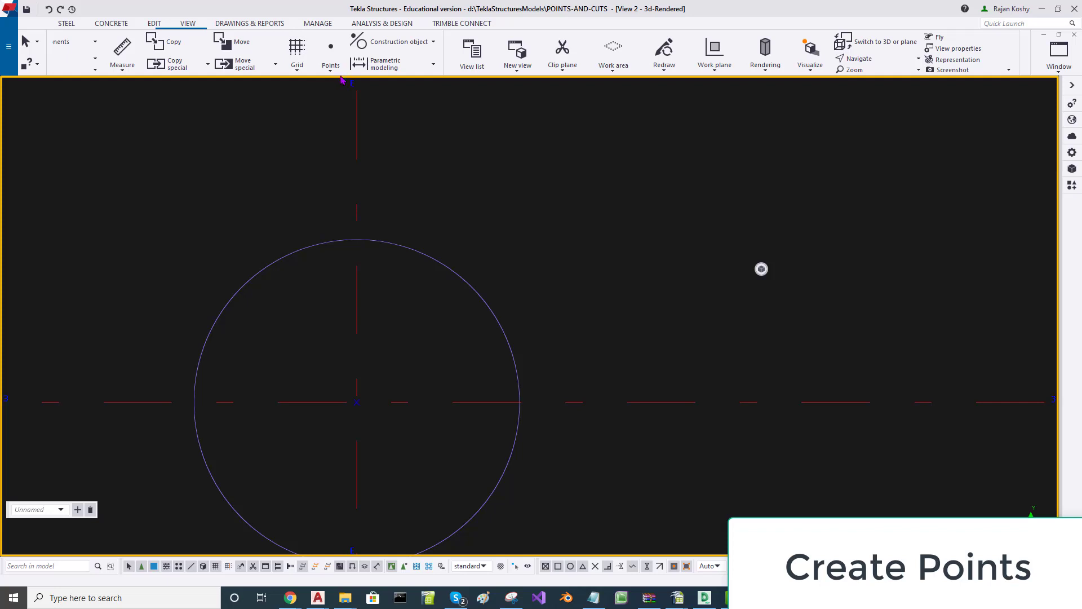
# Step: Start the points-along-arc command with Angles set to 4*20
pyautogui.click(333, 73)
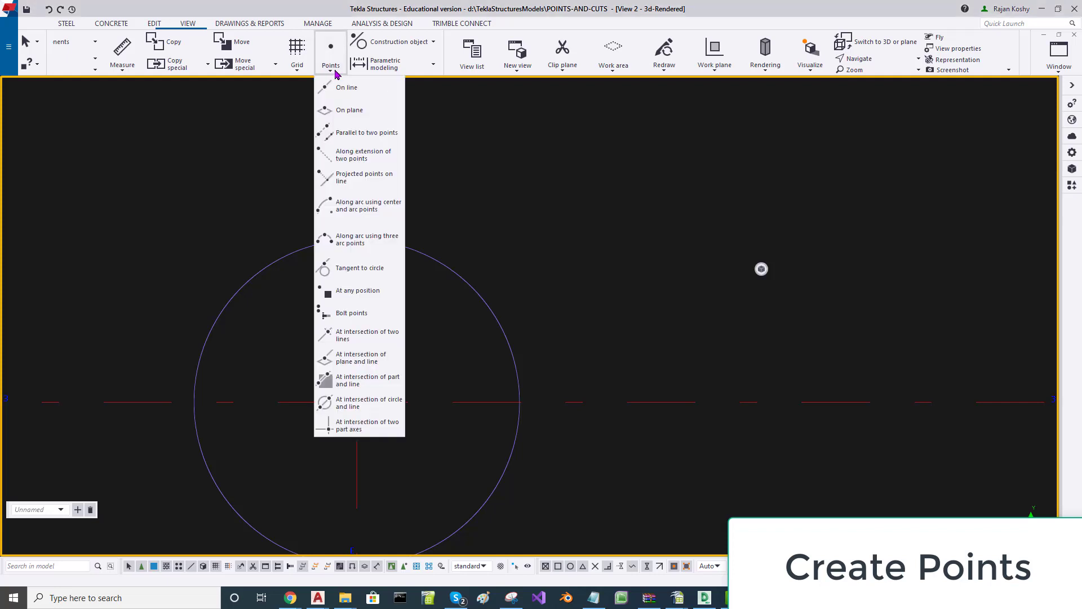
pyautogui.click(359, 241)
pyautogui.click(374, 169)
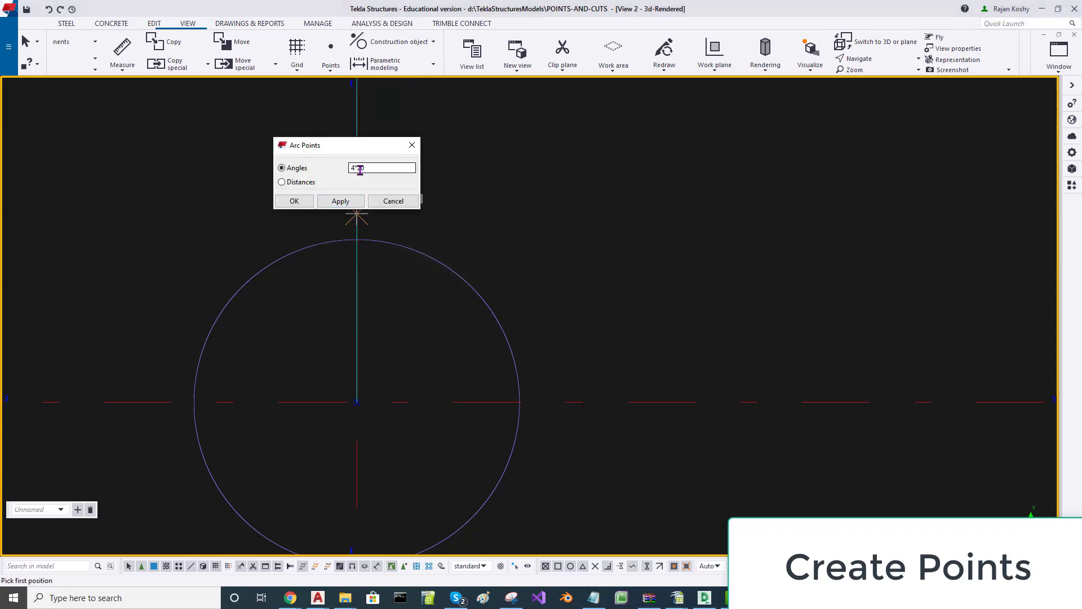
pyautogui.moveTo(526, 459); pyautogui.dragTo(519, 415, button='middle')
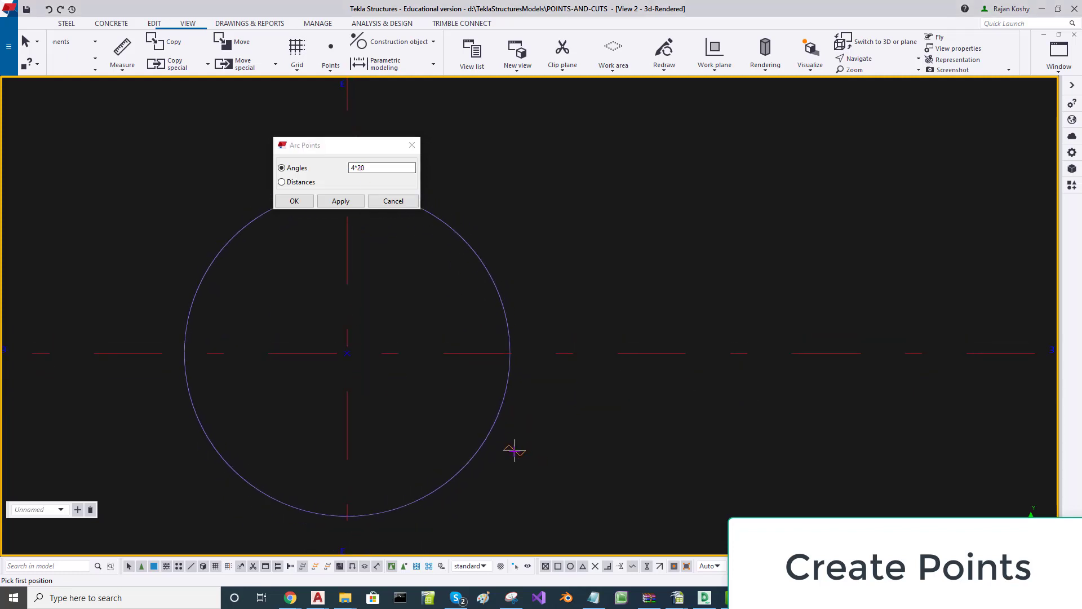
# Step: Pick three positions on the circle, ending at its end point on the horizontal grid line
pyautogui.click(464, 466)
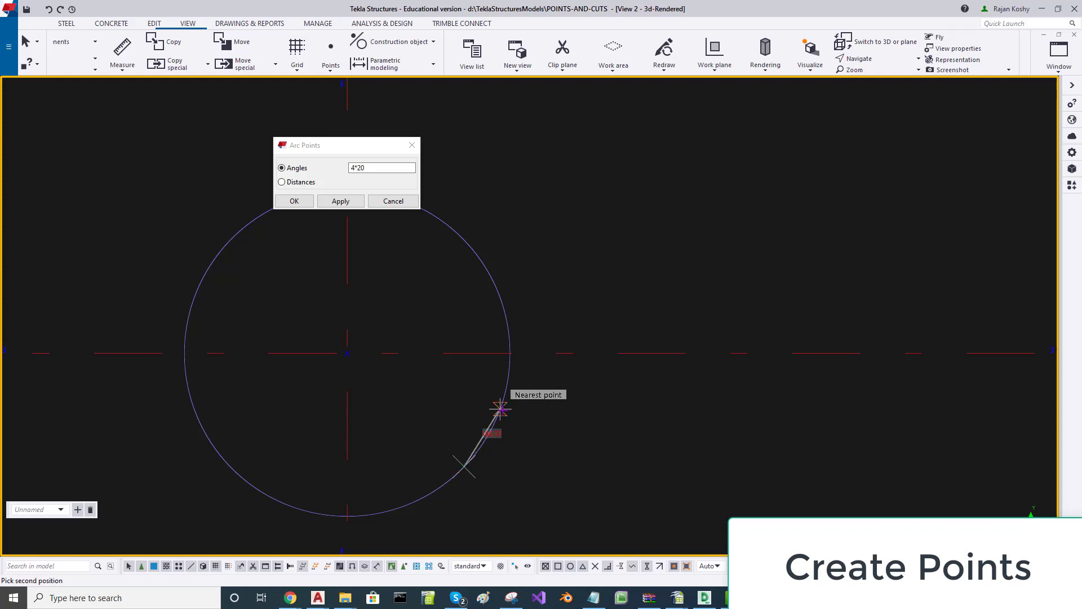
pyautogui.click(499, 408)
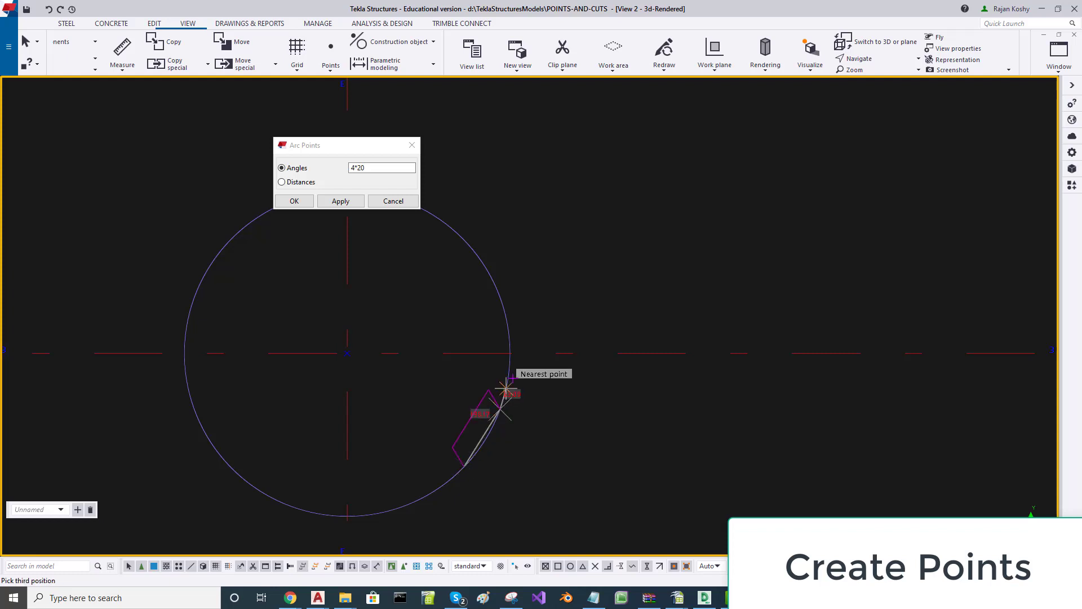
pyautogui.click(510, 353)
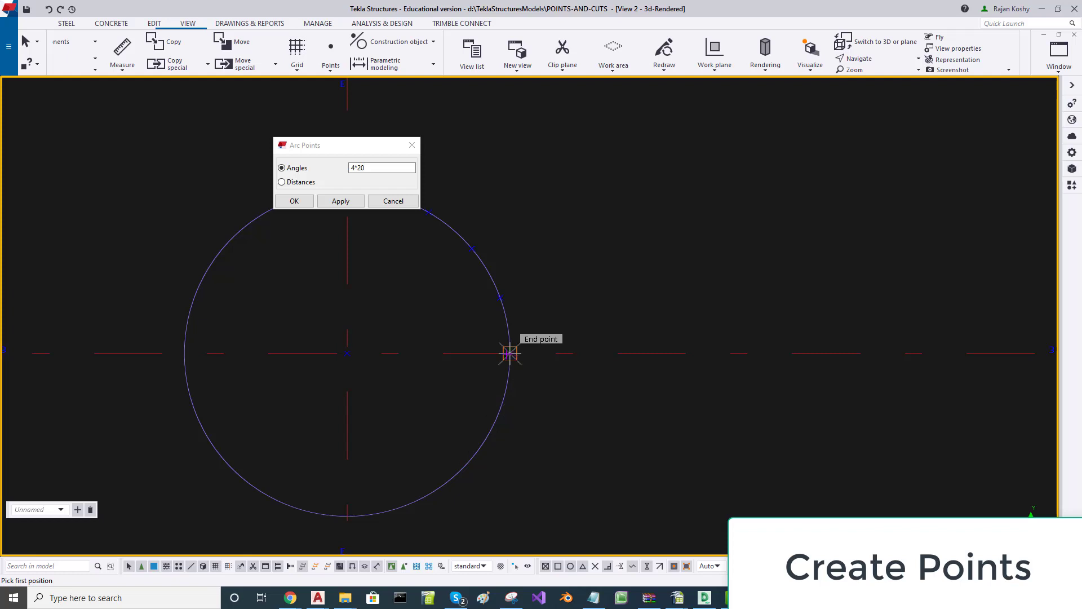
pyautogui.moveTo(510, 353); pyautogui.dragTo(545, 455, button='middle')
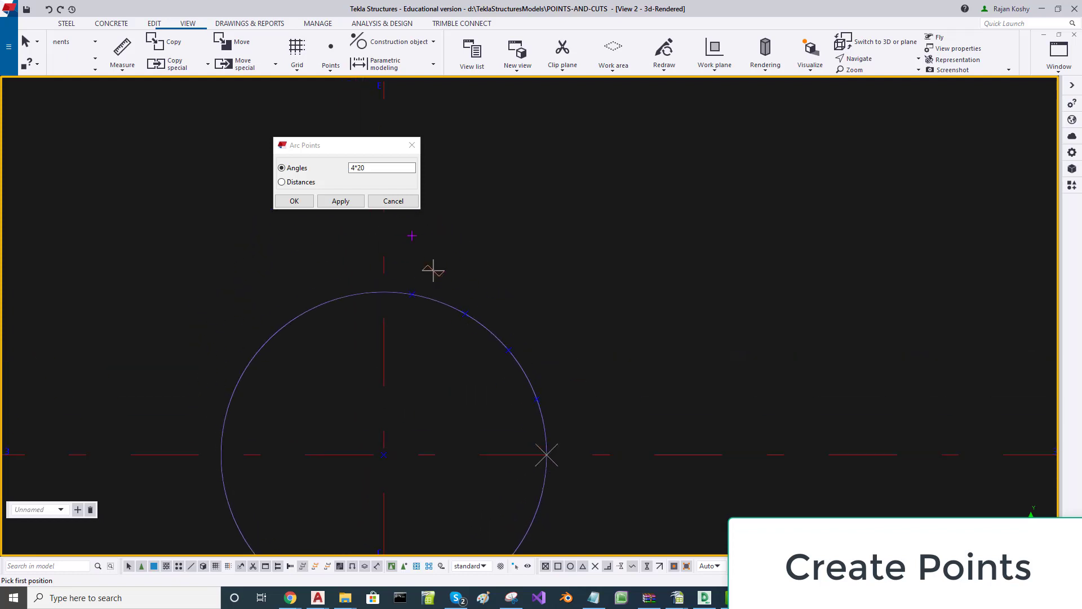
pyautogui.click(374, 168)
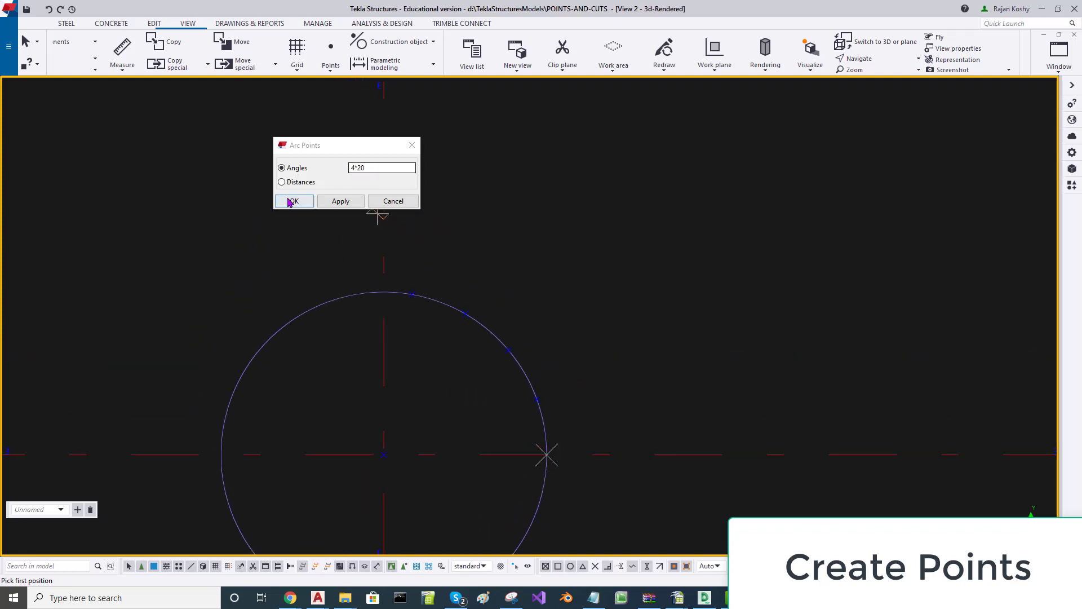
pyautogui.click(545, 454)
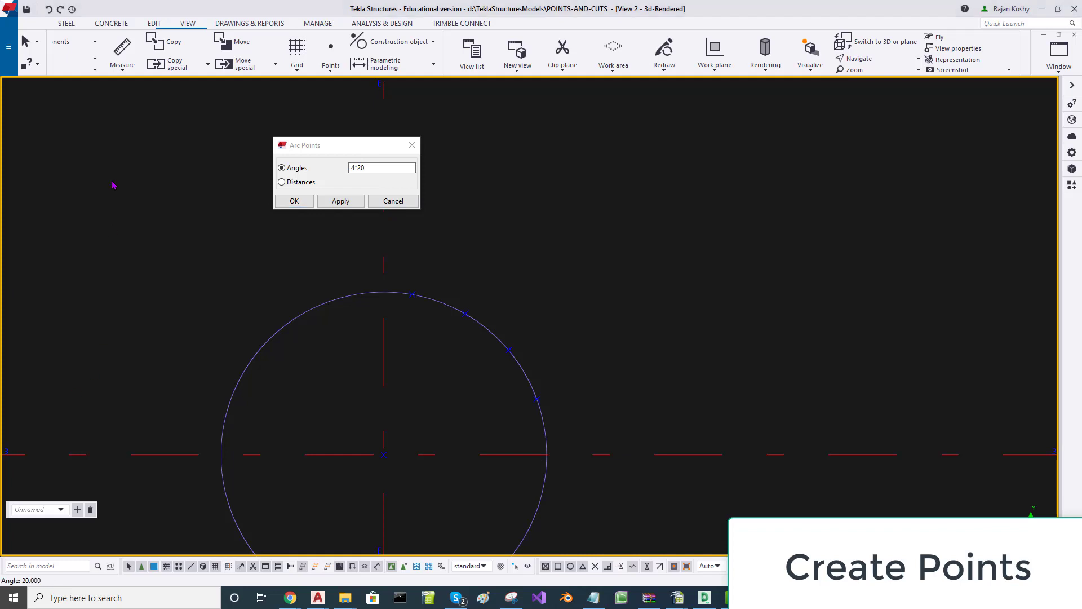
# Step: Measure the 20° angles from the circle centre to successive points around its edge
pyautogui.click(124, 72)
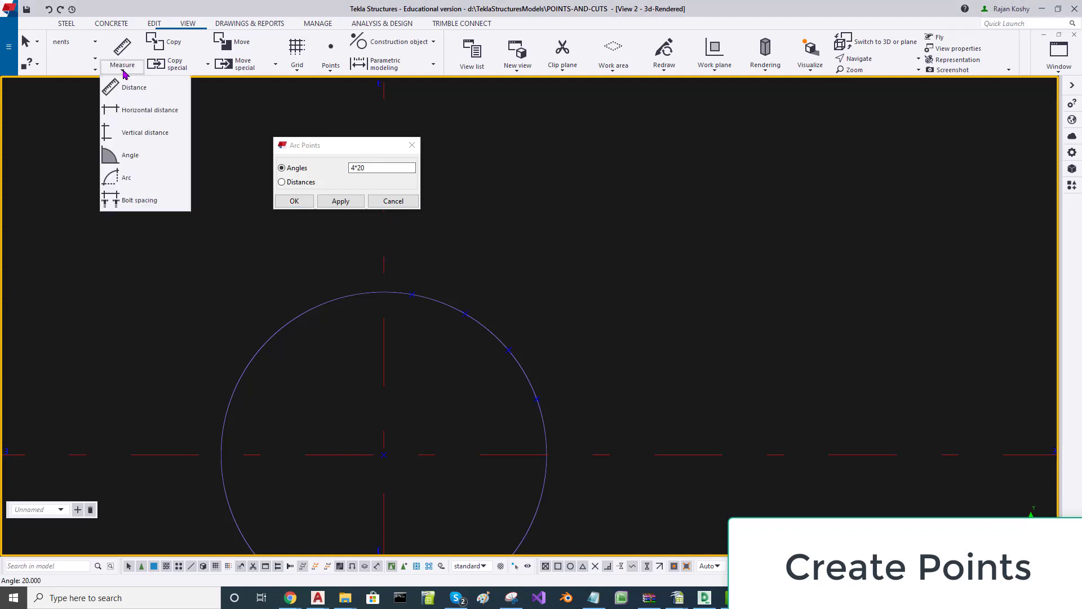
pyautogui.click(127, 162)
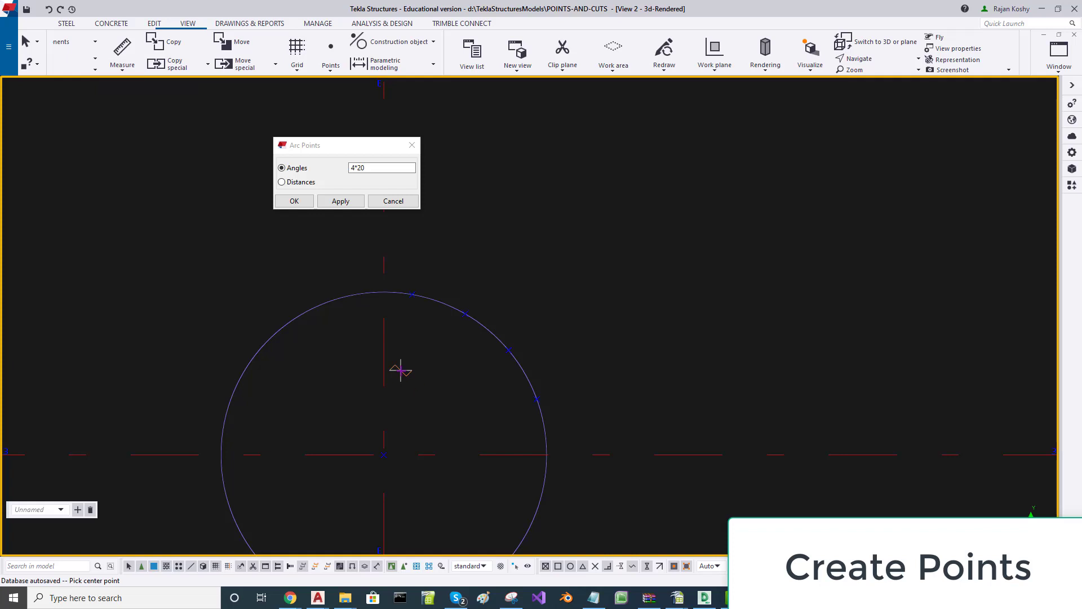
pyautogui.click(384, 454)
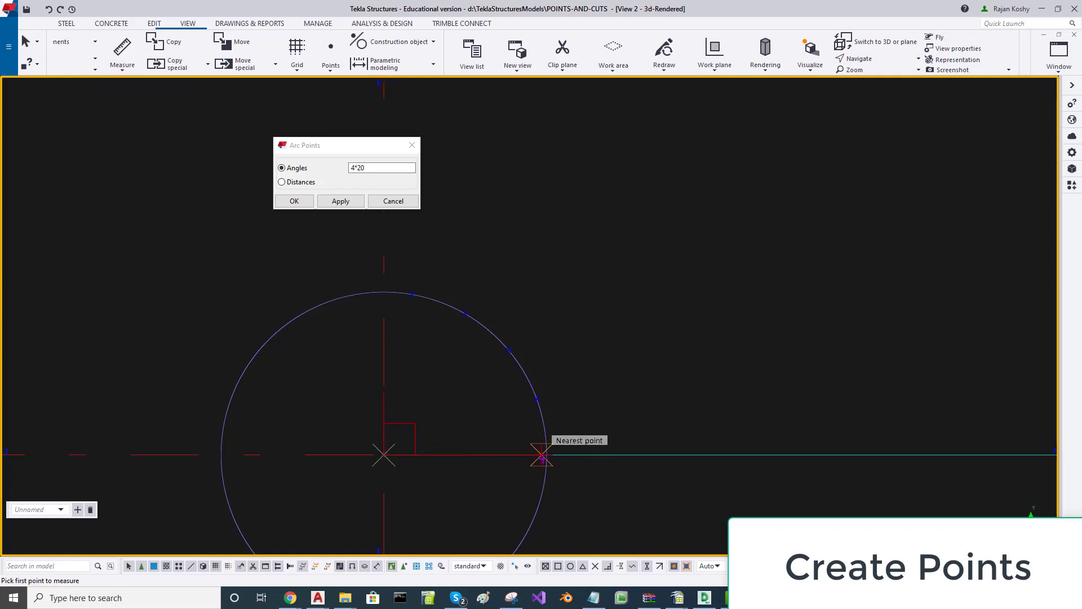
pyautogui.click(546, 454)
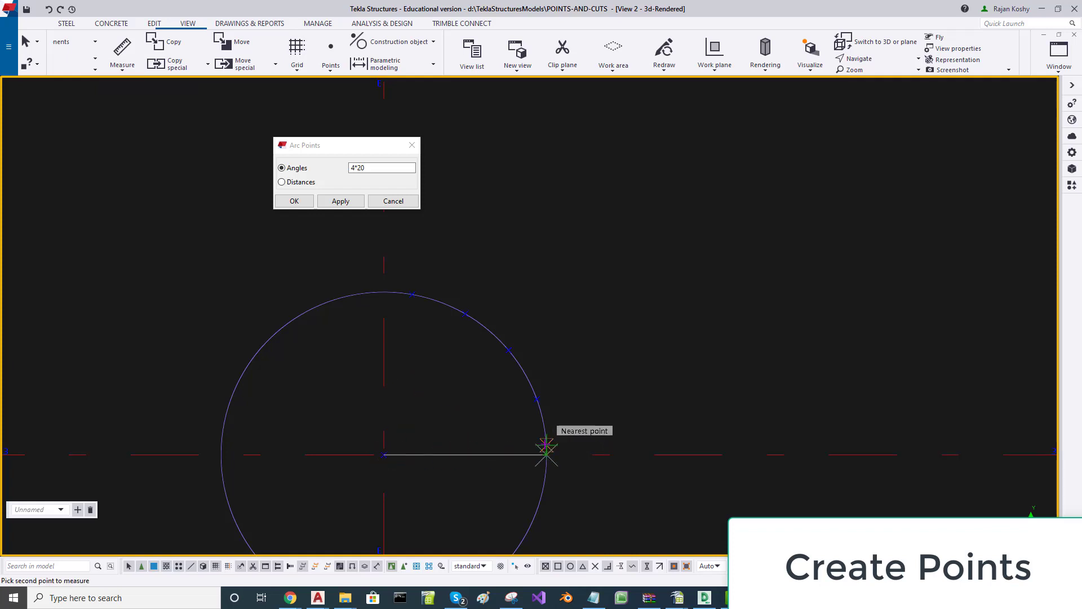
pyautogui.click(537, 401)
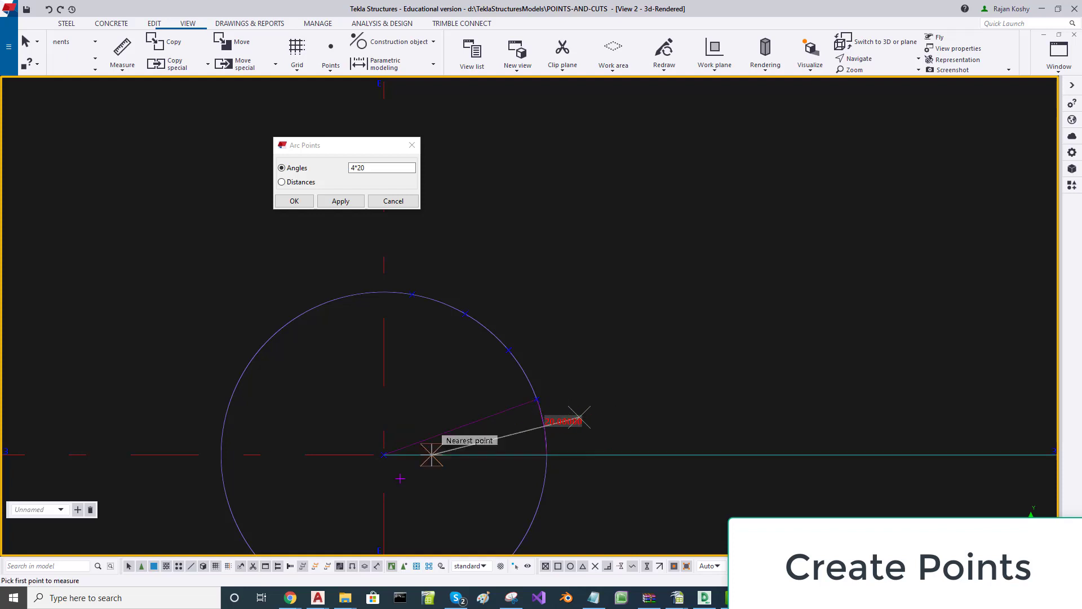
pyautogui.click(384, 454)
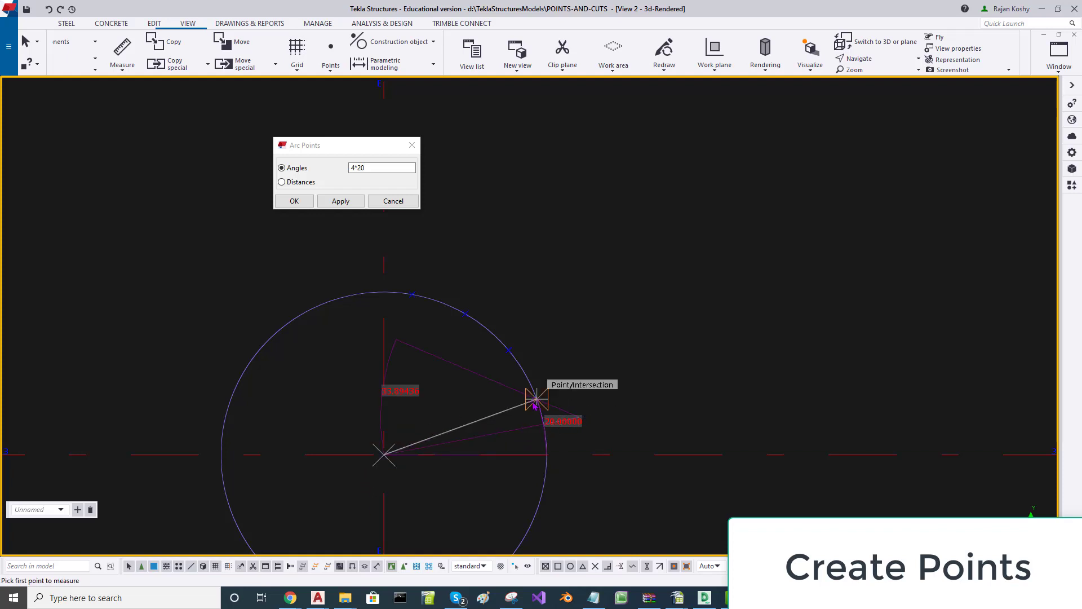
pyautogui.click(536, 400)
pyautogui.click(511, 350)
pyautogui.click(598, 351)
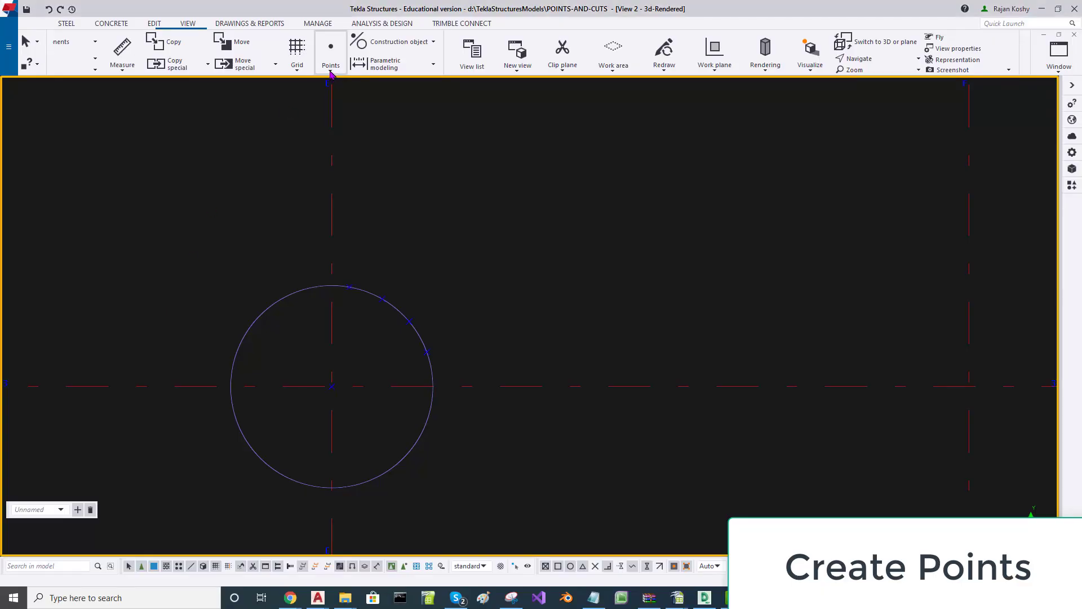
# Step: Show the Points dropdown options on the Edit tab
pyautogui.click(331, 62)
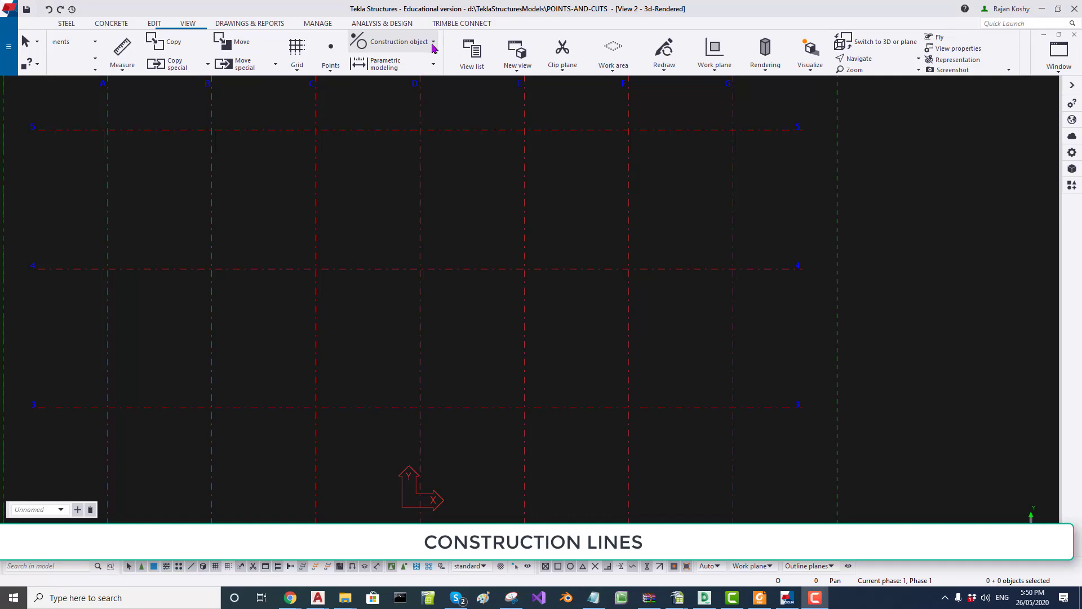
# Step: Draw a horizontal construction line ending at a perpendicular point on the grid
pyautogui.click(434, 43)
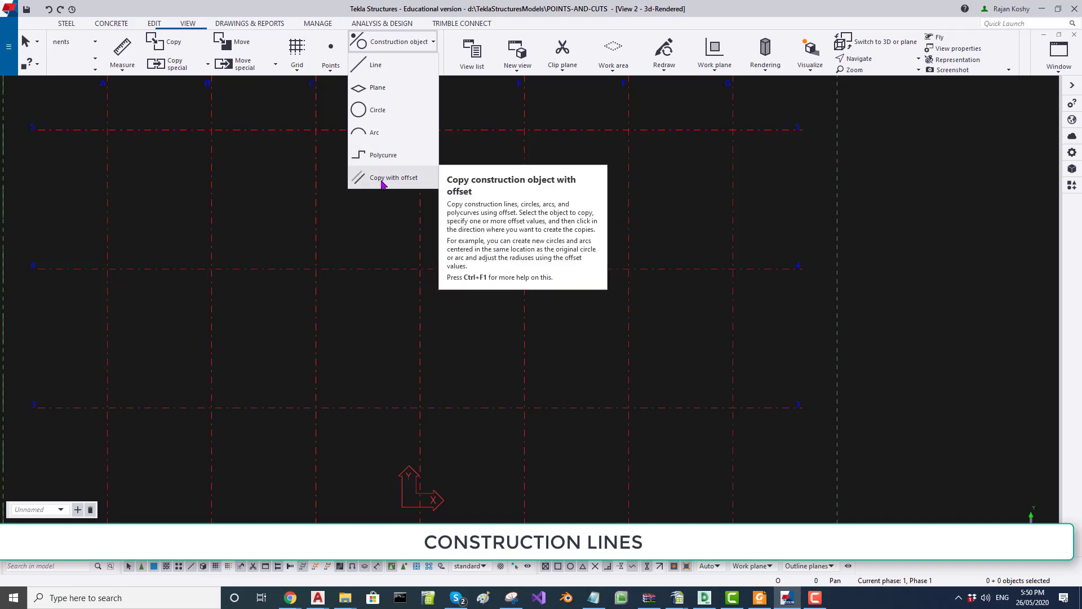
pyautogui.click(351, 257)
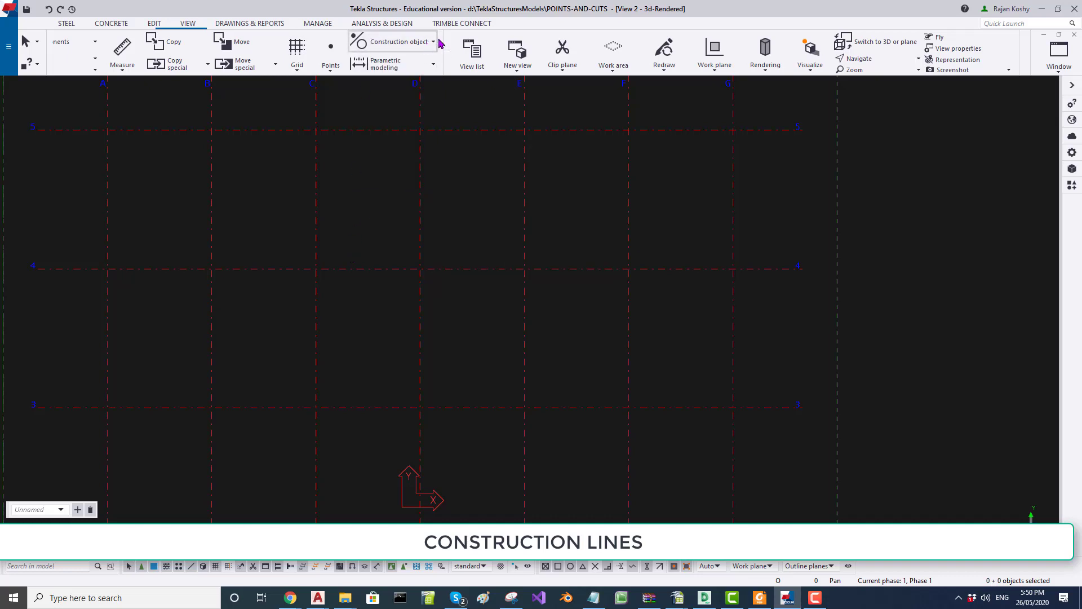
pyautogui.click(376, 125)
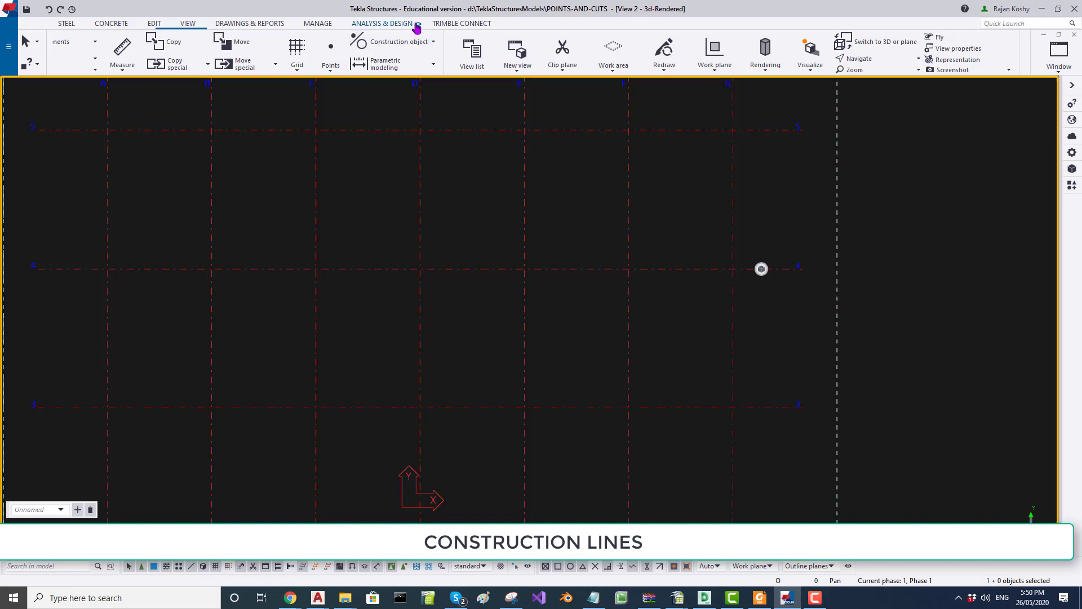
pyautogui.click(433, 44)
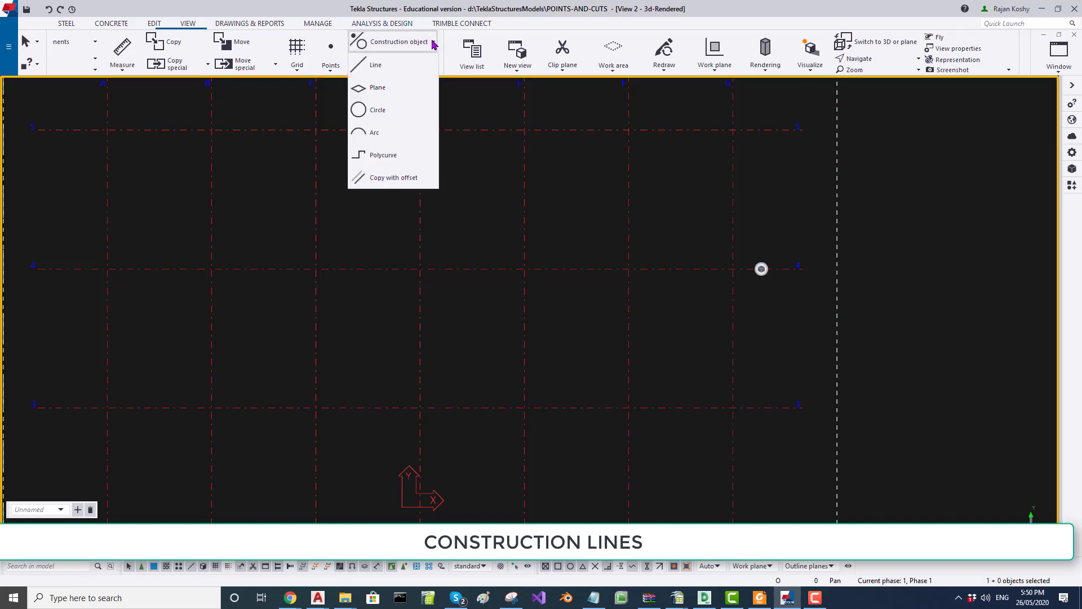
pyautogui.click(359, 68)
pyautogui.click(316, 375)
pyautogui.click(419, 374)
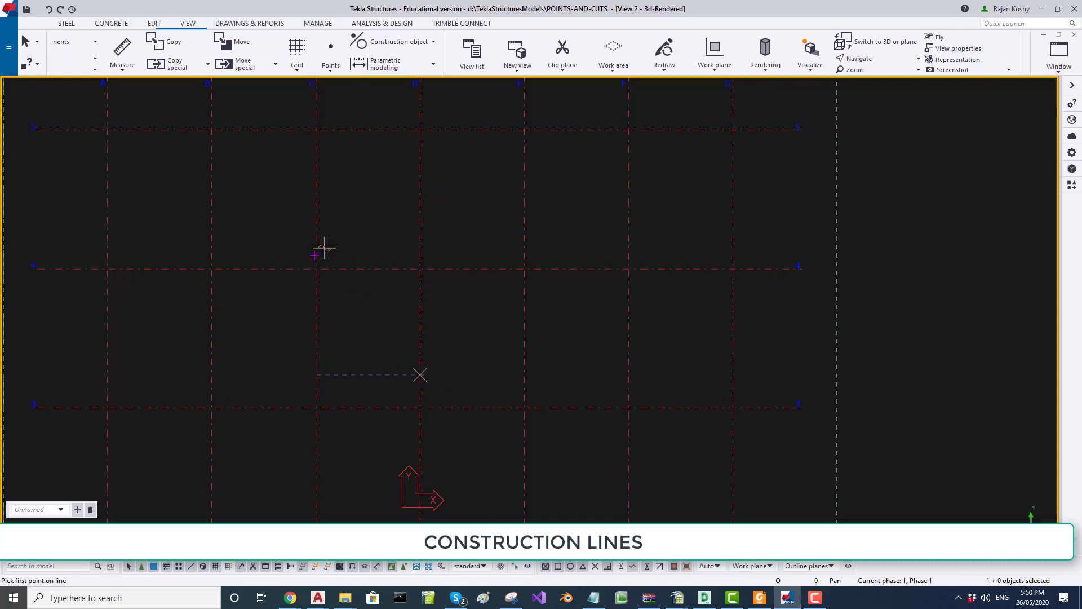
# Step: Draw a diagonal construction line from a grid intersection and a second horizontal line below
pyautogui.click(289, 268)
pyautogui.click(419, 312)
pyautogui.click(212, 422)
pyautogui.click(420, 436)
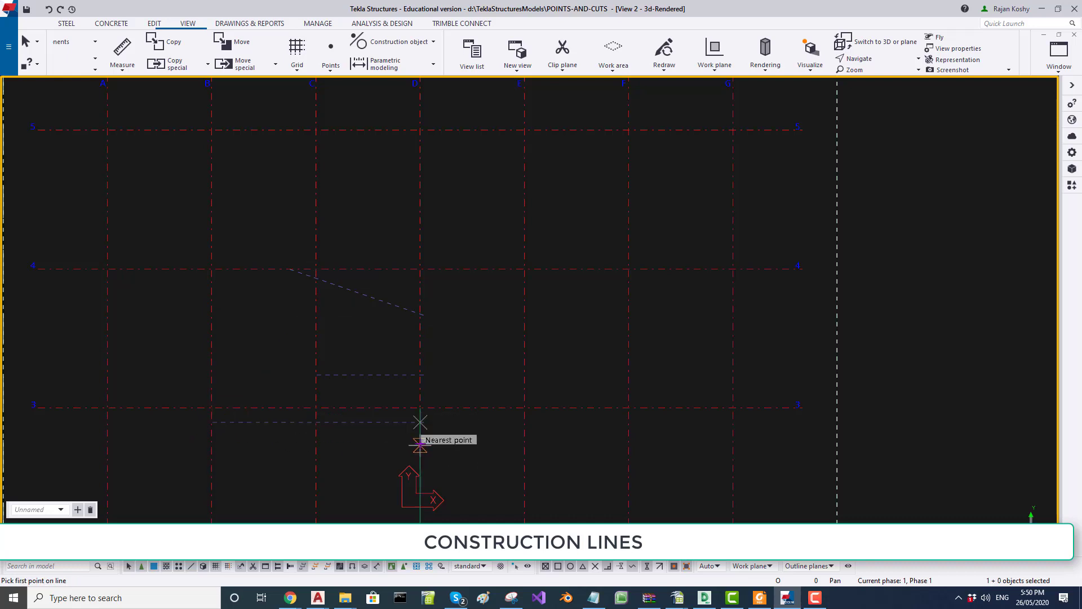
pyautogui.moveTo(345, 435); pyautogui.dragTo(345, 367, button='middle')
pyautogui.scroll(1, 316, 379)
pyautogui.scroll(1, 316, 378)
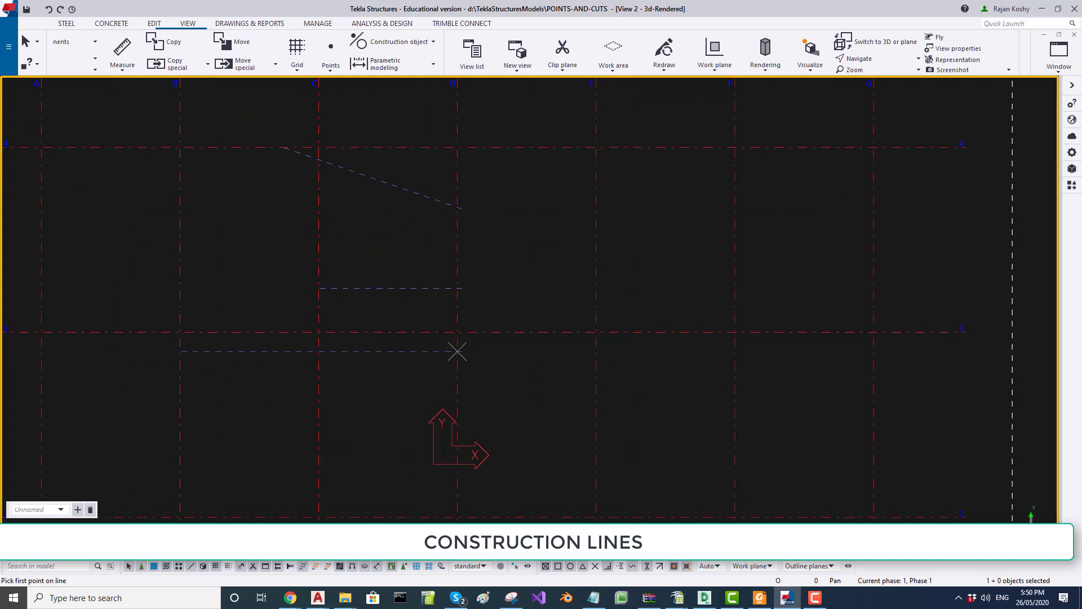
pyautogui.scroll(-1, 492, 125)
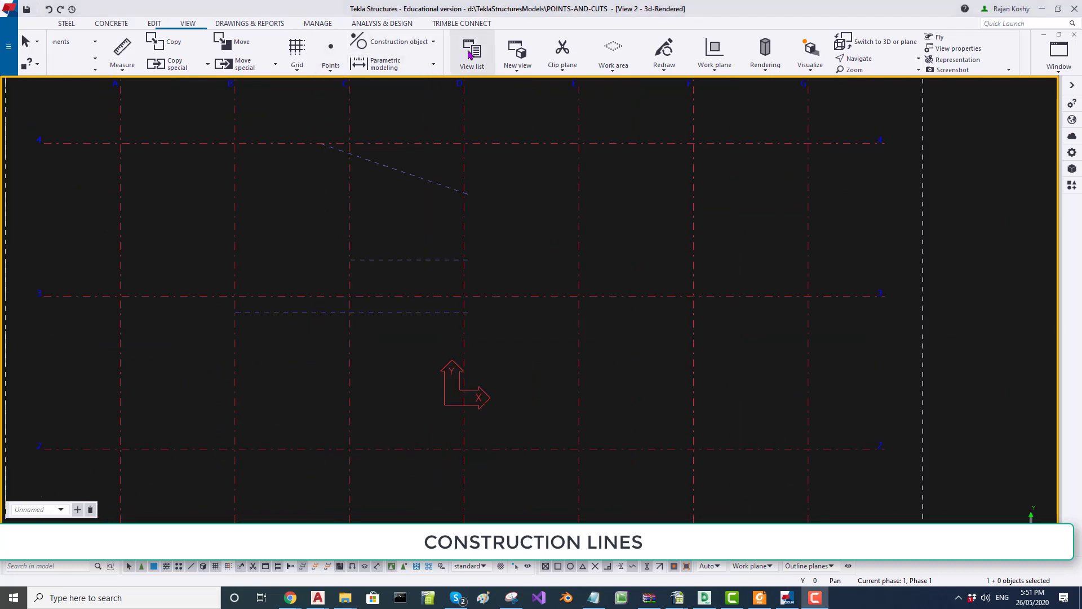
pyautogui.click(433, 46)
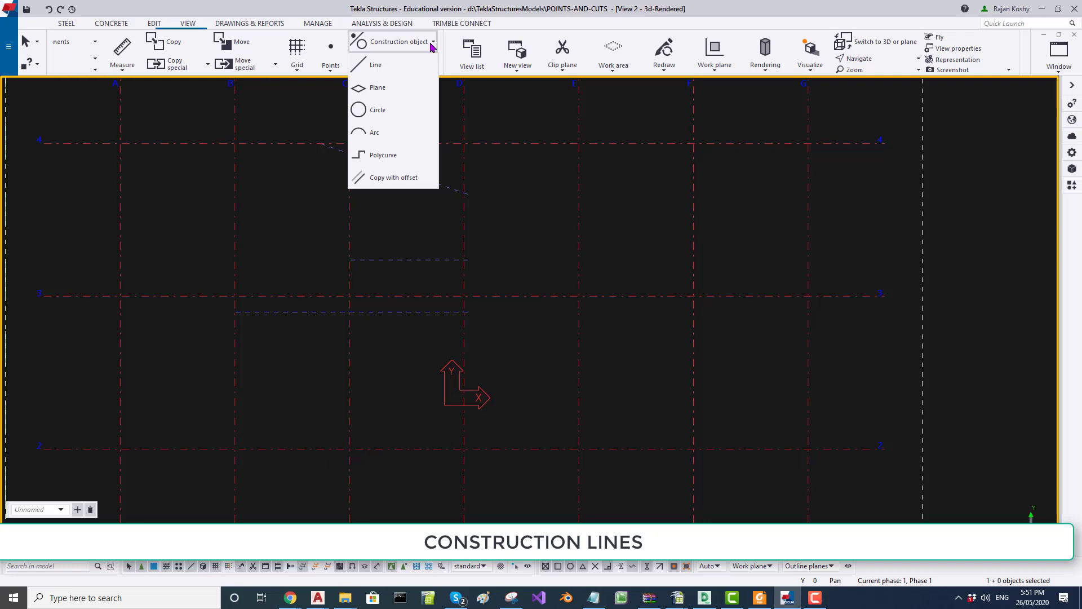
# Step: Draw a horizontal construction line from grid C to grid E near the bottom
pyautogui.click(396, 68)
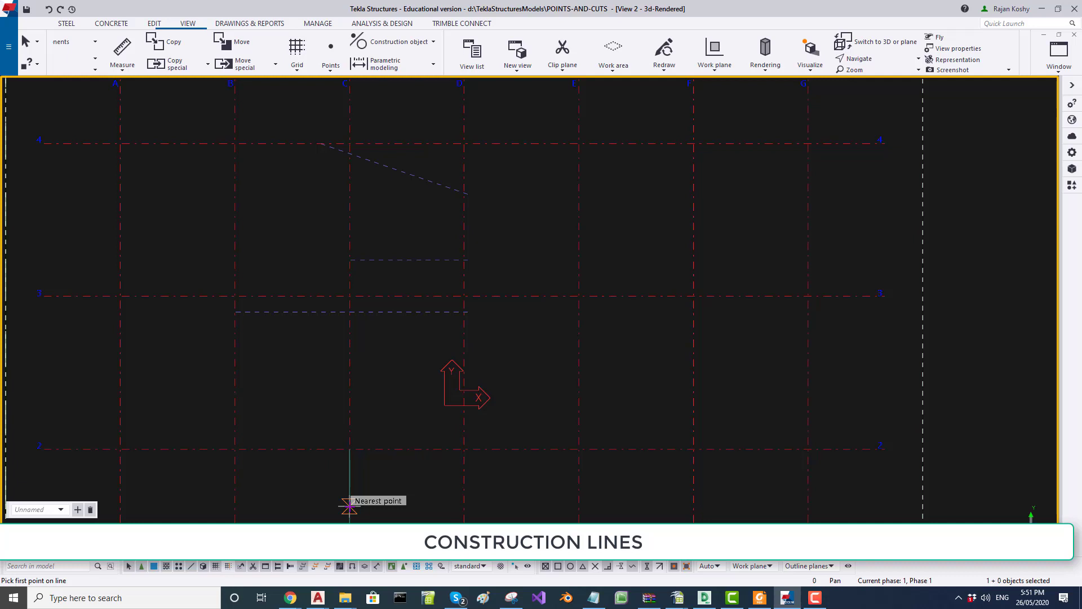
pyautogui.click(349, 506)
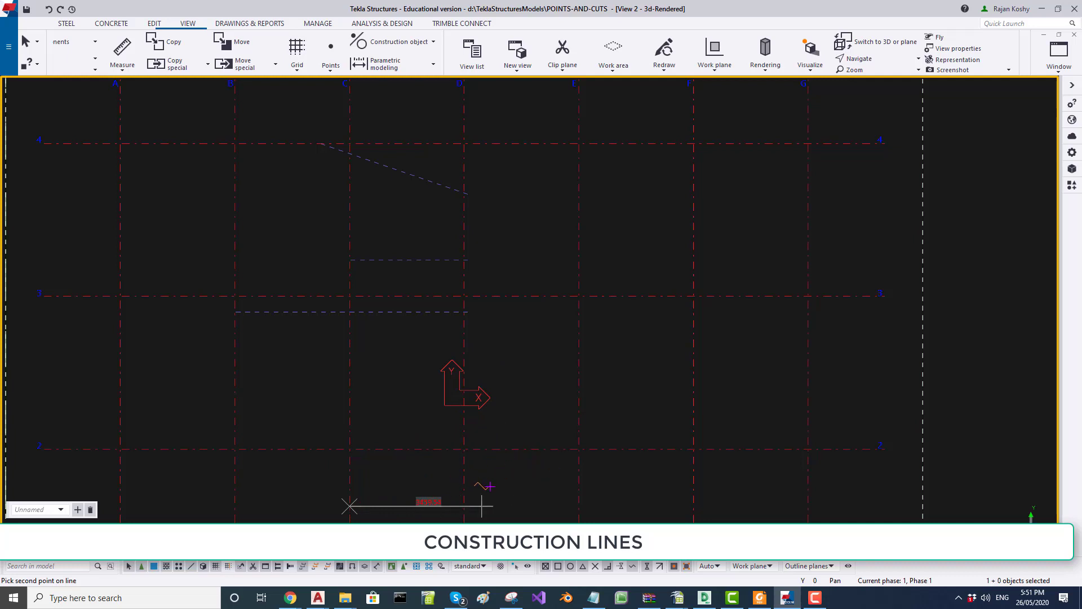
pyautogui.click(578, 507)
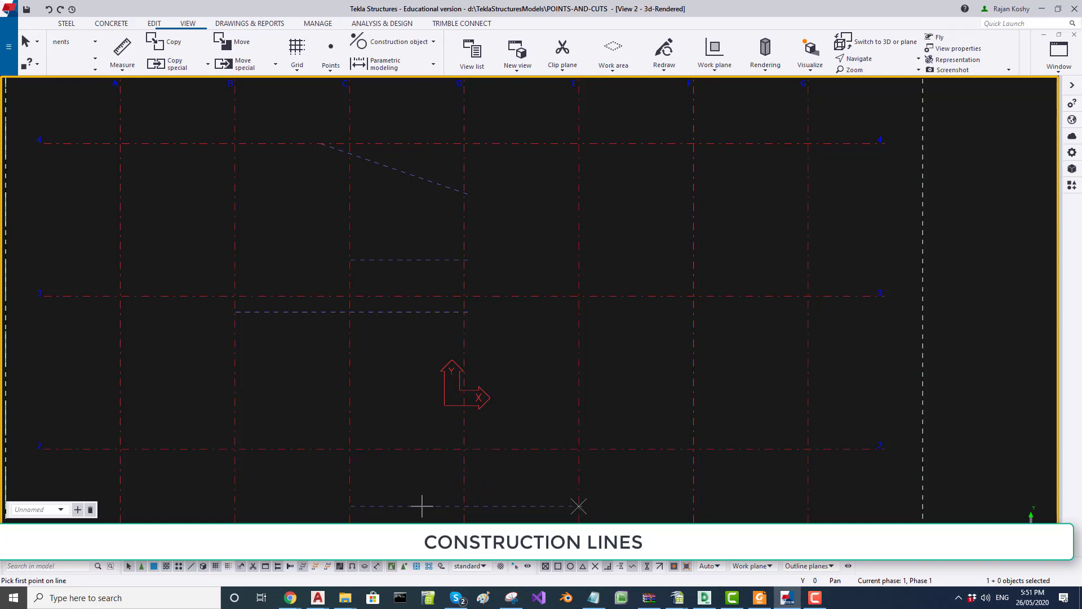
pyautogui.moveTo(669, 505); pyautogui.dragTo(654, 422, button='middle')
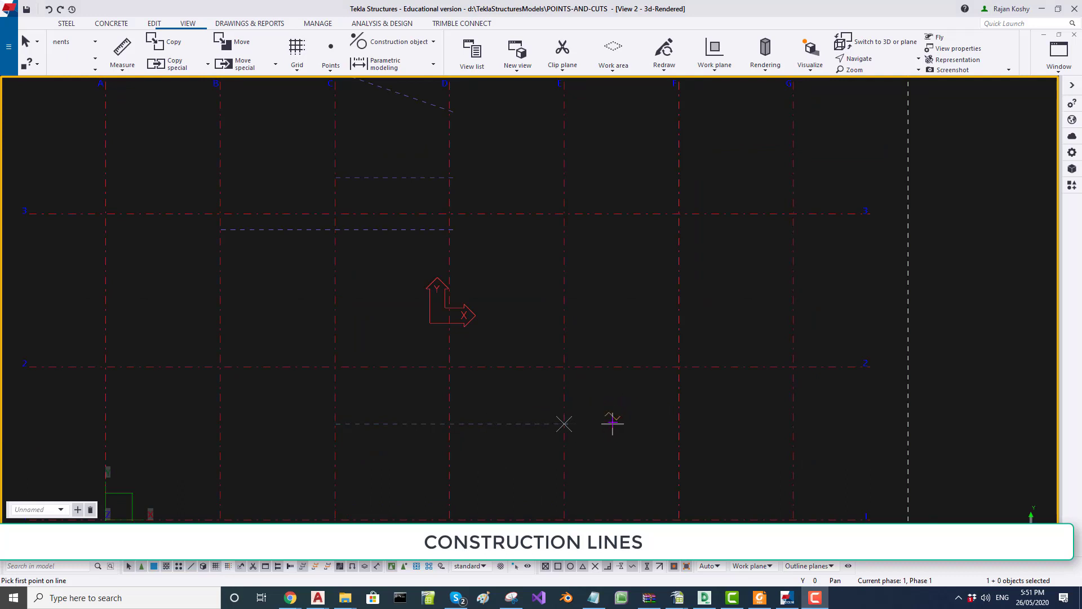
pyautogui.press('Escape')
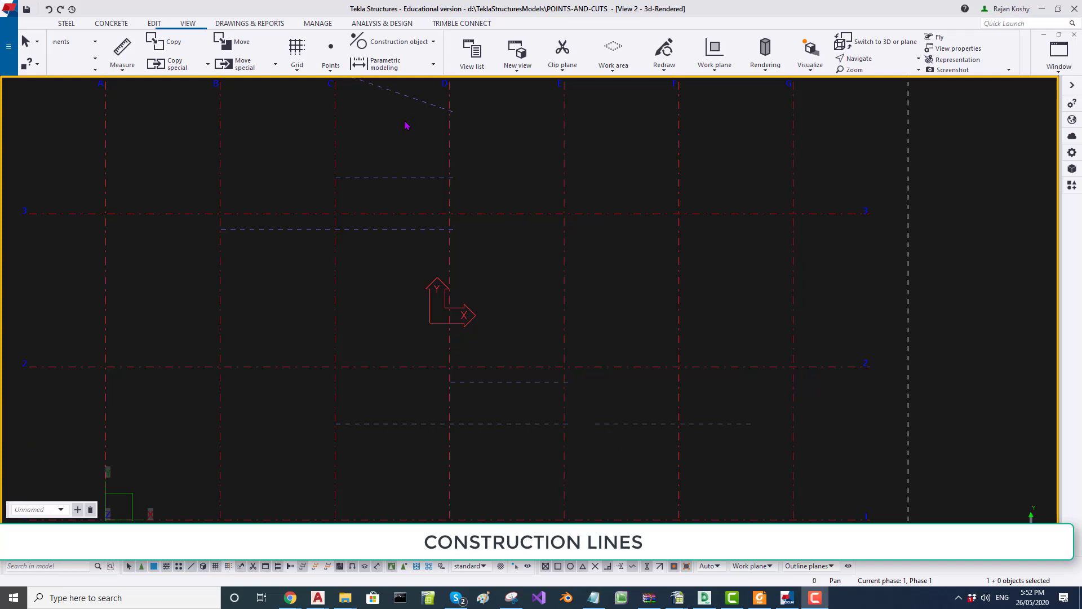
# Step: Draw horizontal construction lines across the C–D, E–F and A–B bays
pyautogui.click(436, 46)
pyautogui.click(372, 66)
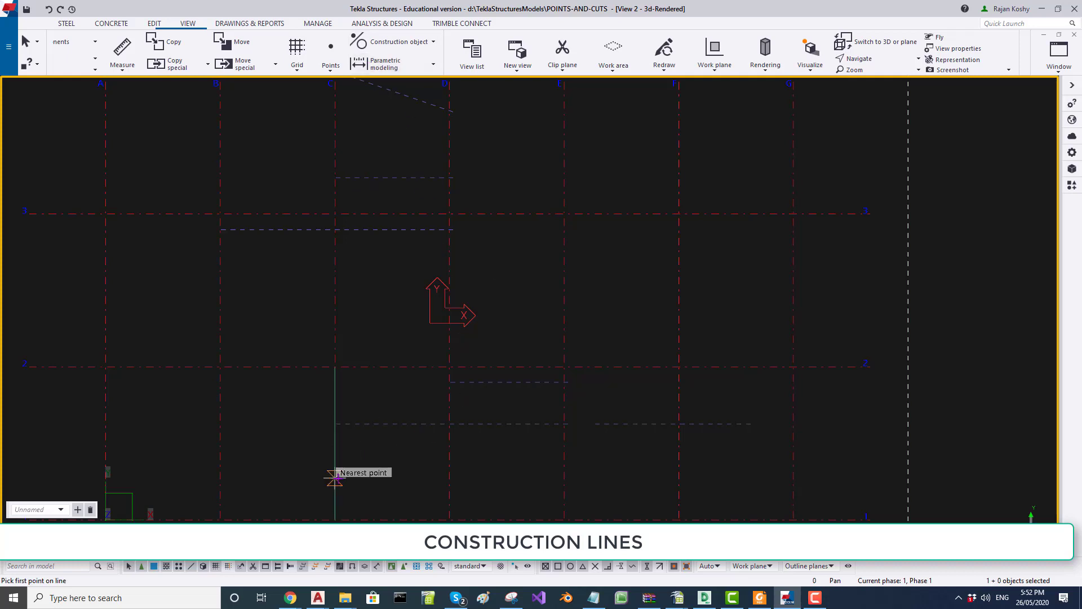
pyautogui.click(335, 478)
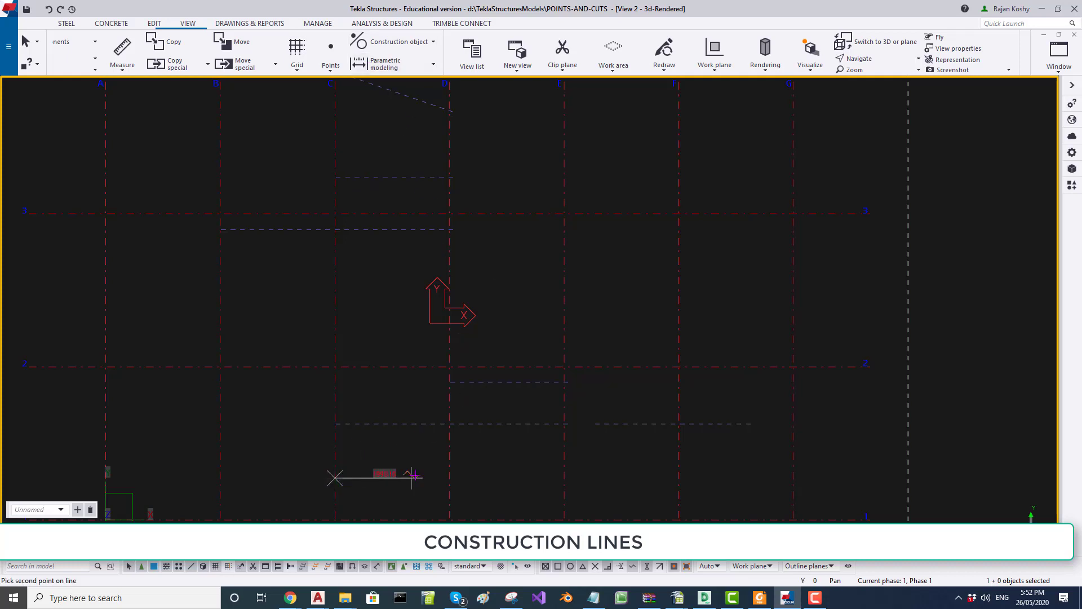
pyautogui.click(446, 478)
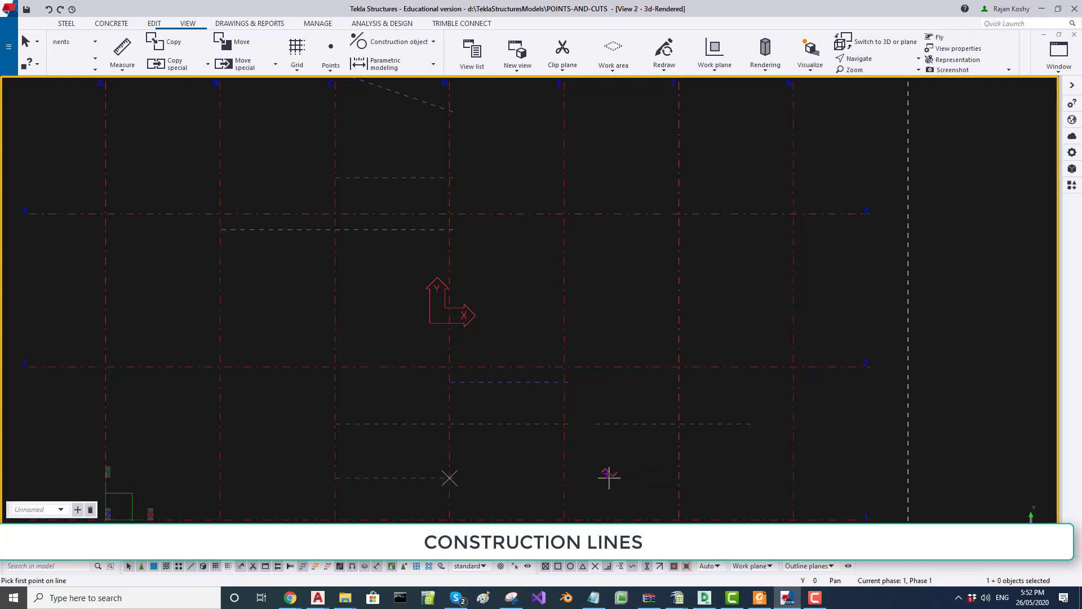
pyautogui.click(564, 477)
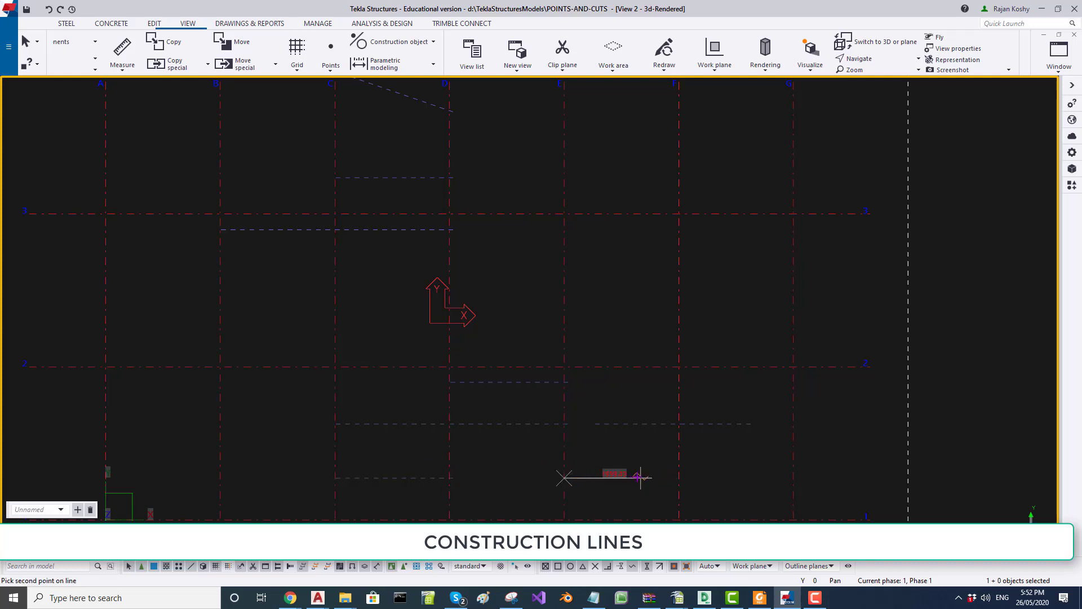
pyautogui.click(679, 478)
pyautogui.scroll(-1, 602, 471)
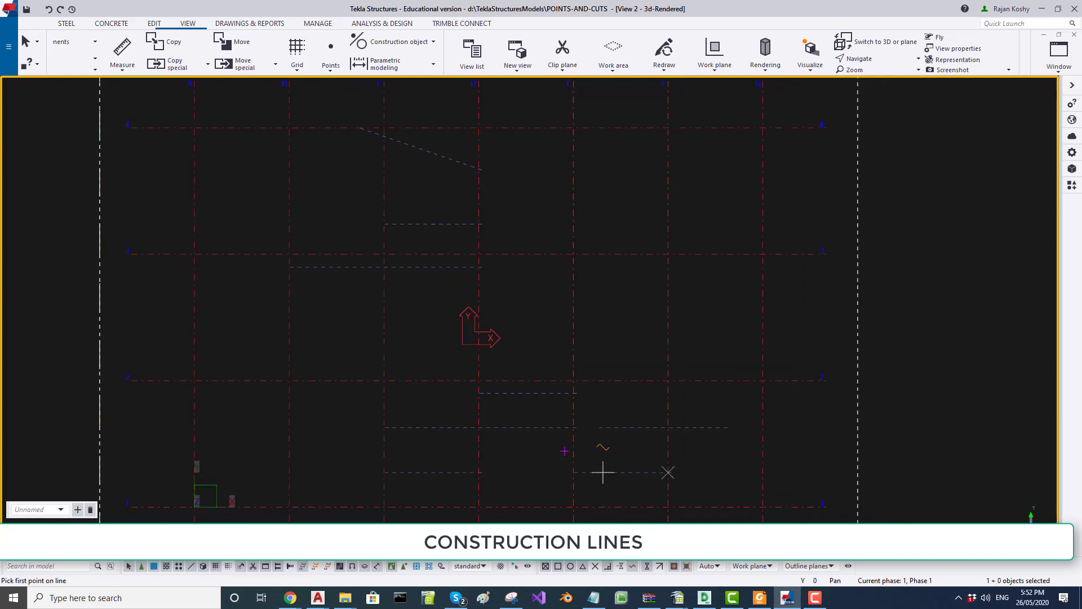
pyautogui.click(192, 472)
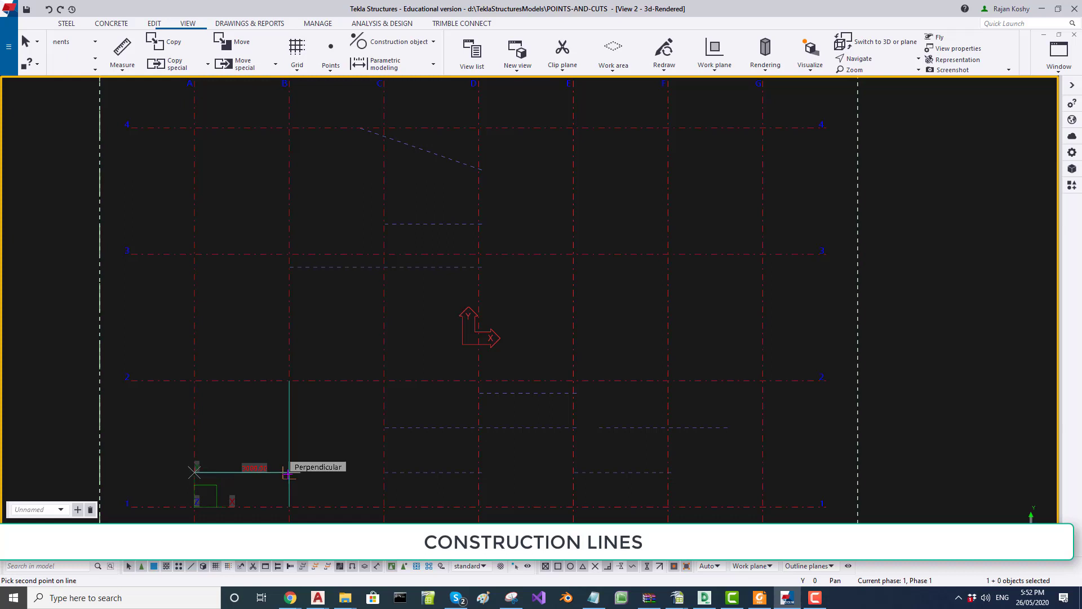
pyautogui.click(288, 477)
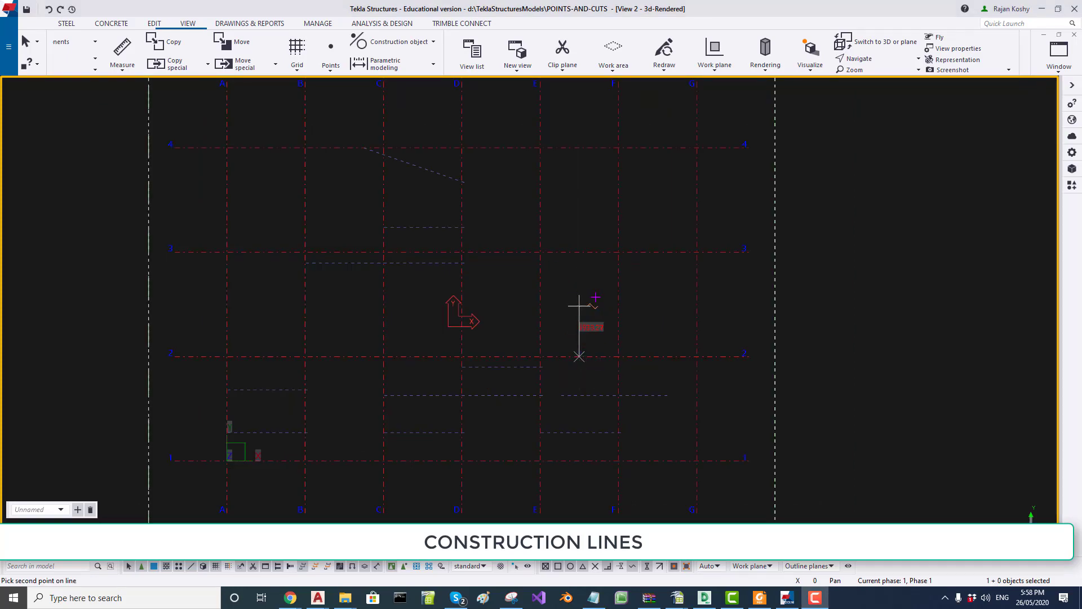
# Step: Draw short vertical construction lines along grid line E
pyautogui.click(580, 268)
pyautogui.click(580, 239)
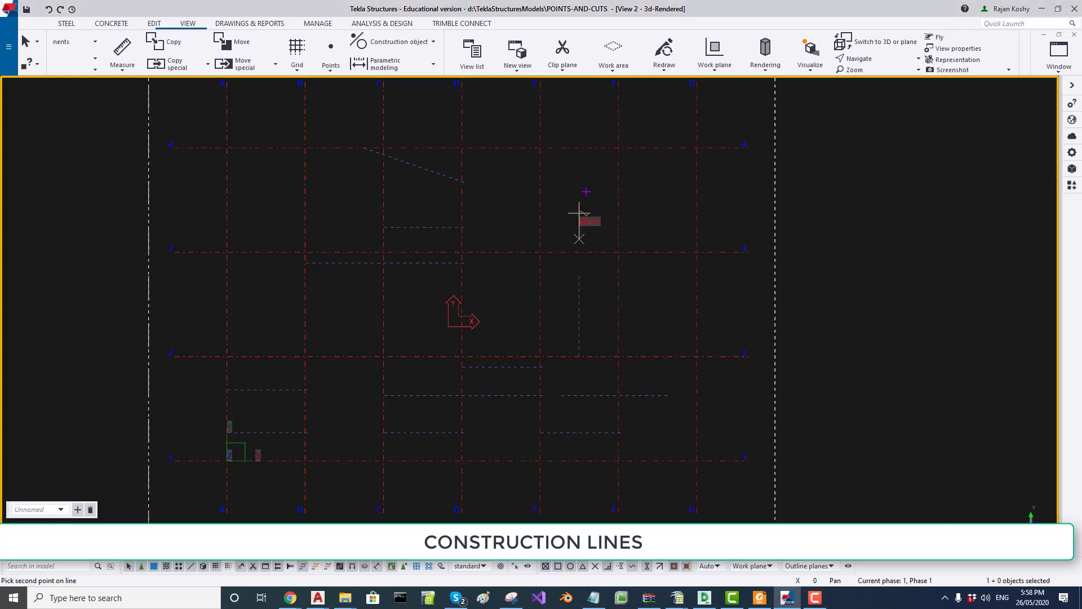
pyautogui.click(579, 184)
pyautogui.click(579, 117)
pyautogui.click(578, 92)
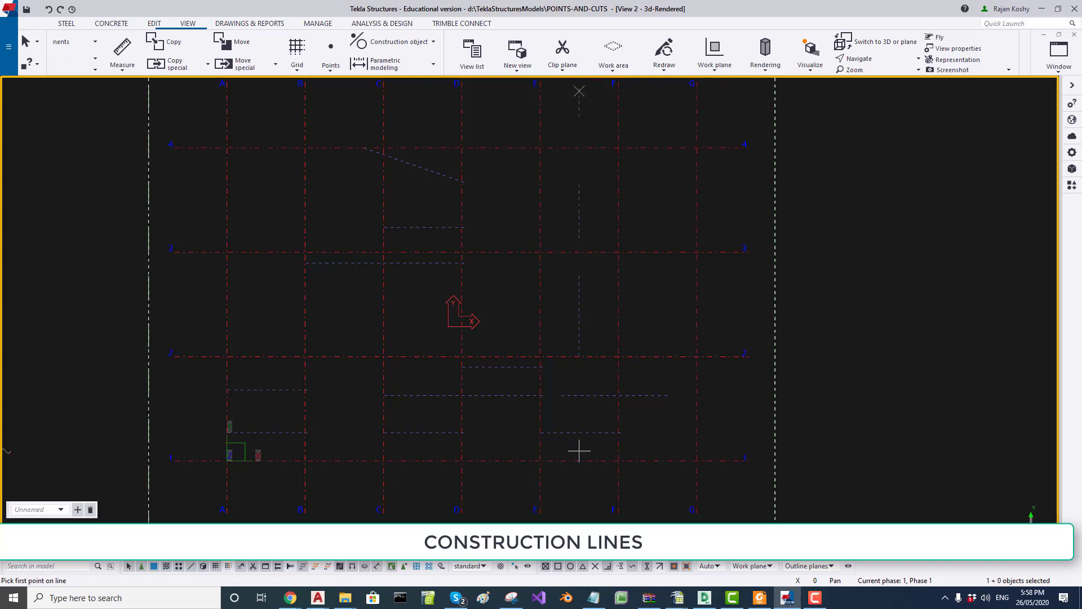
pyautogui.press('Escape')
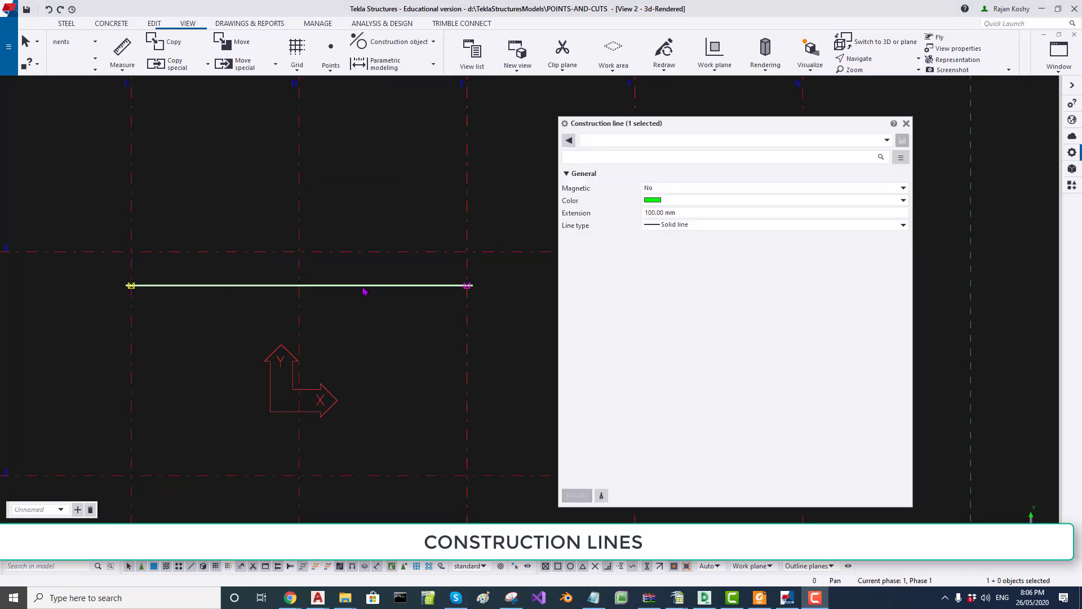
# Step: Make the construction line slashed and yellow
pyautogui.click(724, 225)
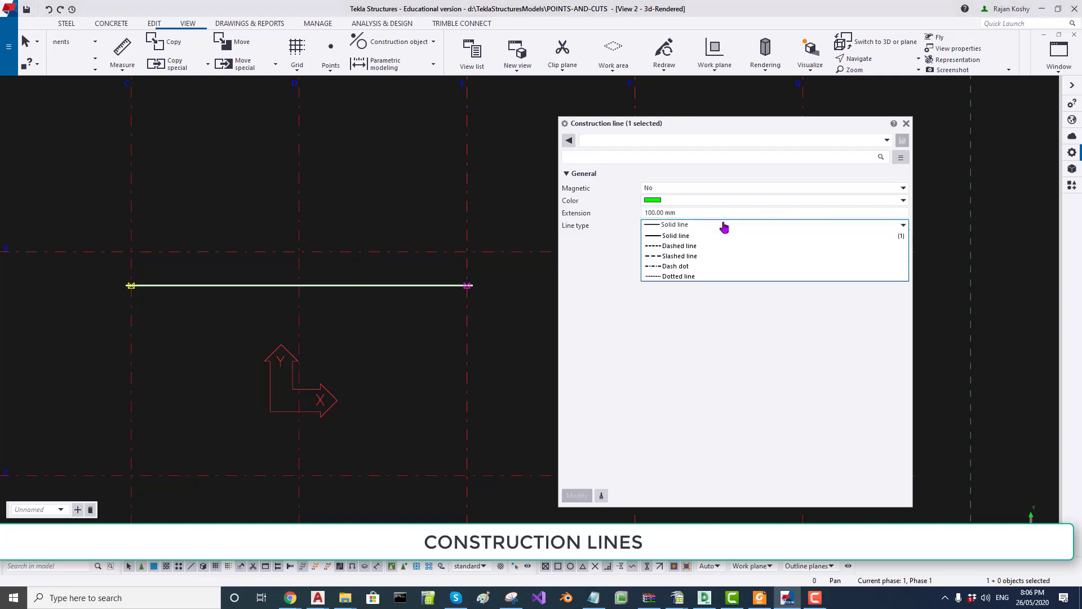
pyautogui.click(712, 259)
pyautogui.click(684, 201)
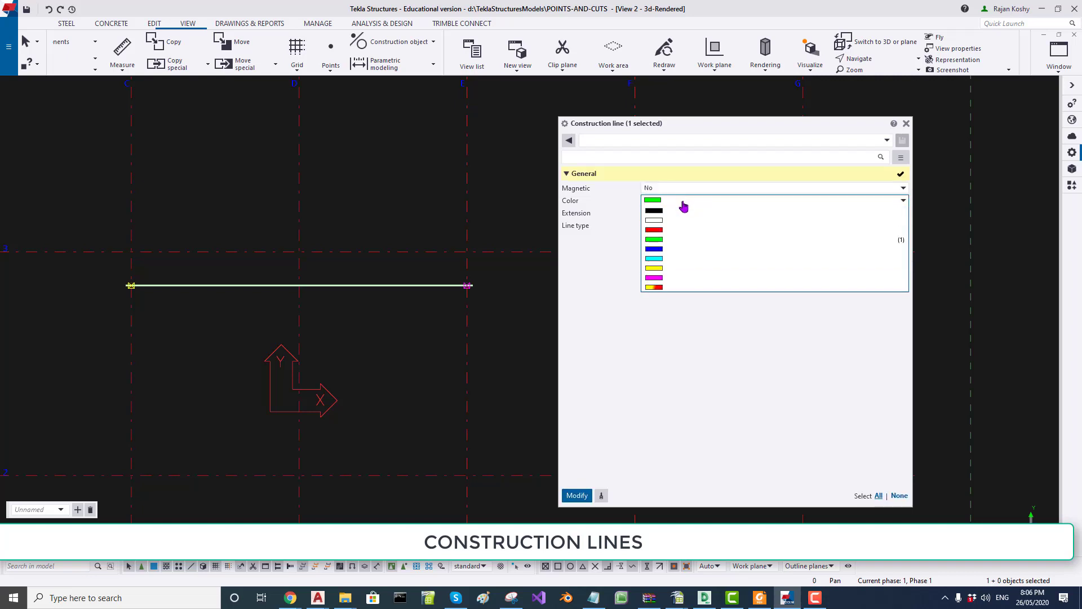
pyautogui.click(677, 268)
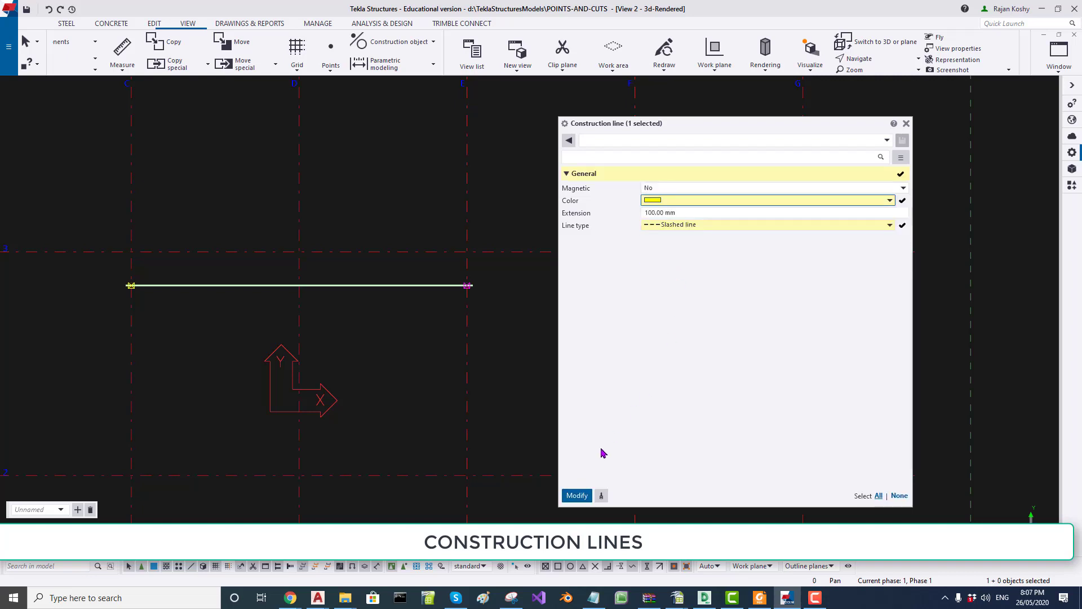
pyautogui.click(577, 495)
pyautogui.click(385, 375)
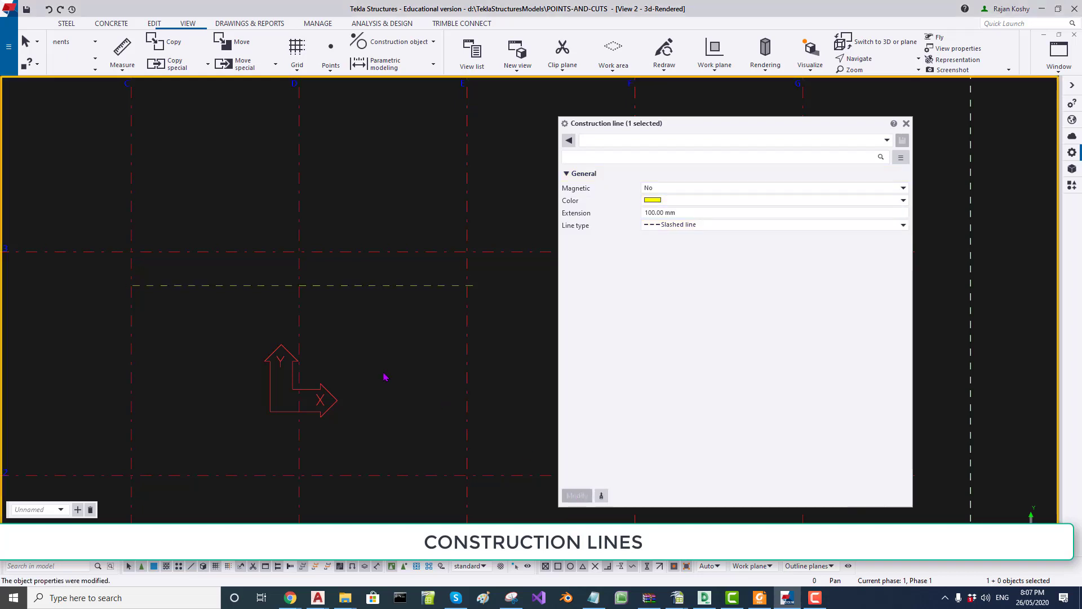
# Step: Change the construction line colour to magenta
pyautogui.click(349, 285)
pyautogui.click(735, 204)
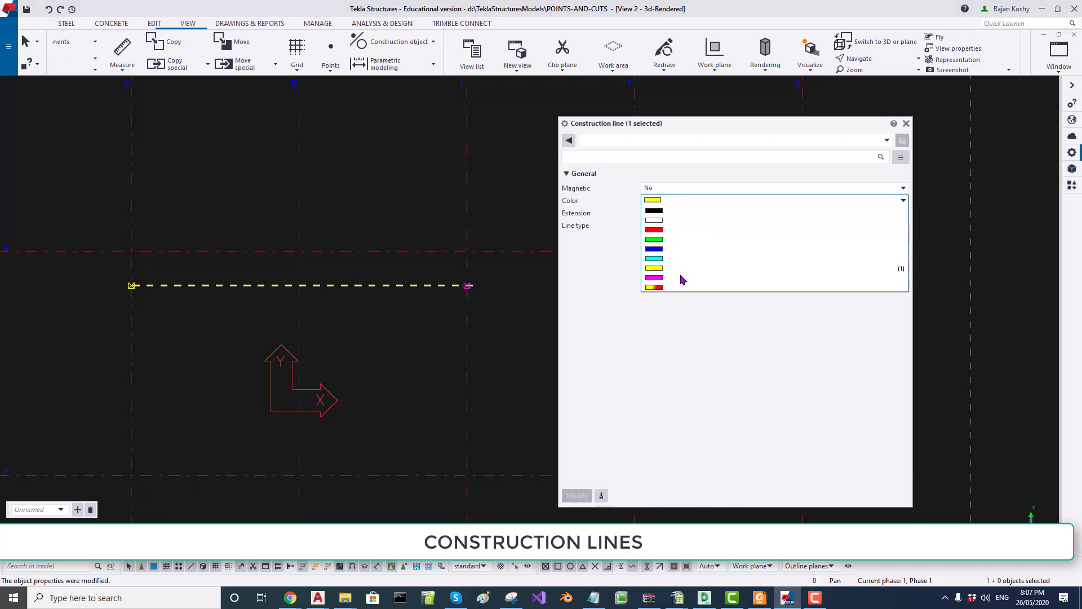
pyautogui.click(683, 277)
pyautogui.click(577, 495)
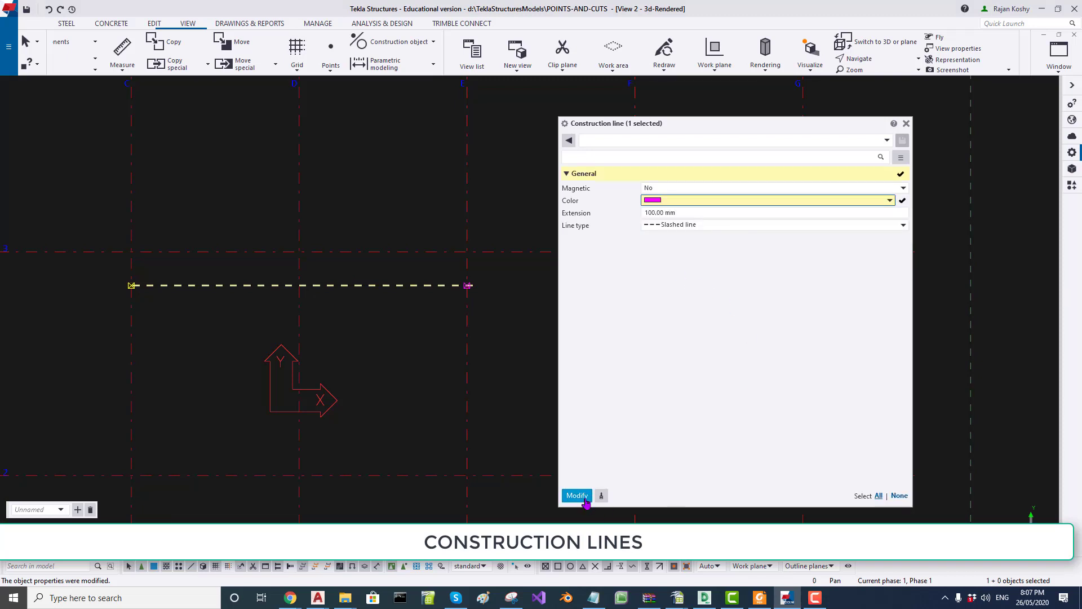
pyautogui.click(422, 331)
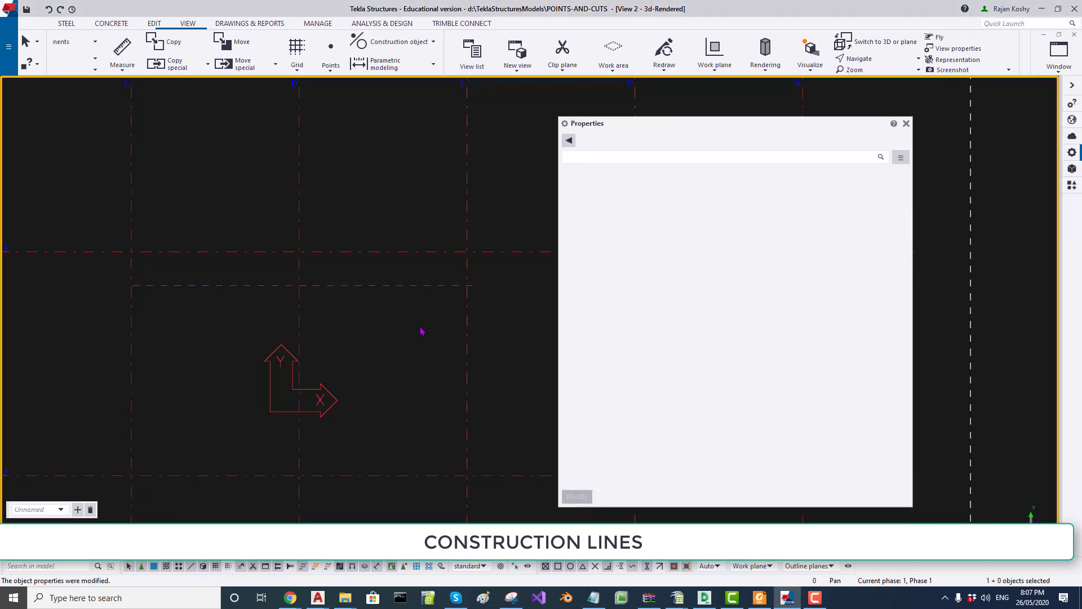
# Step: Set the magenta construction line's line type to Solid line
pyautogui.click(421, 286)
pyautogui.click(751, 225)
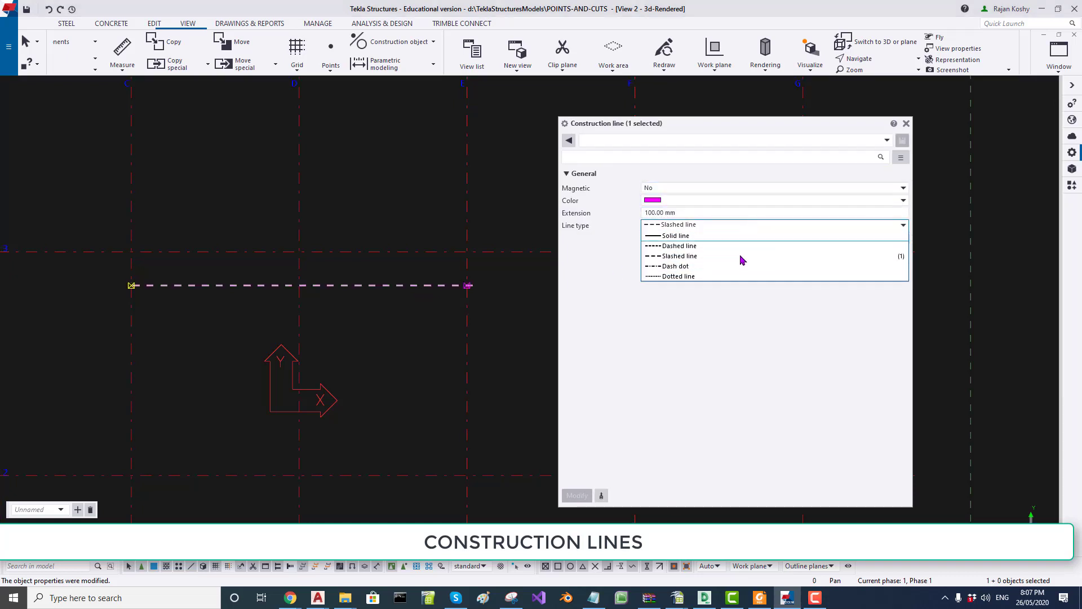
pyautogui.click(722, 236)
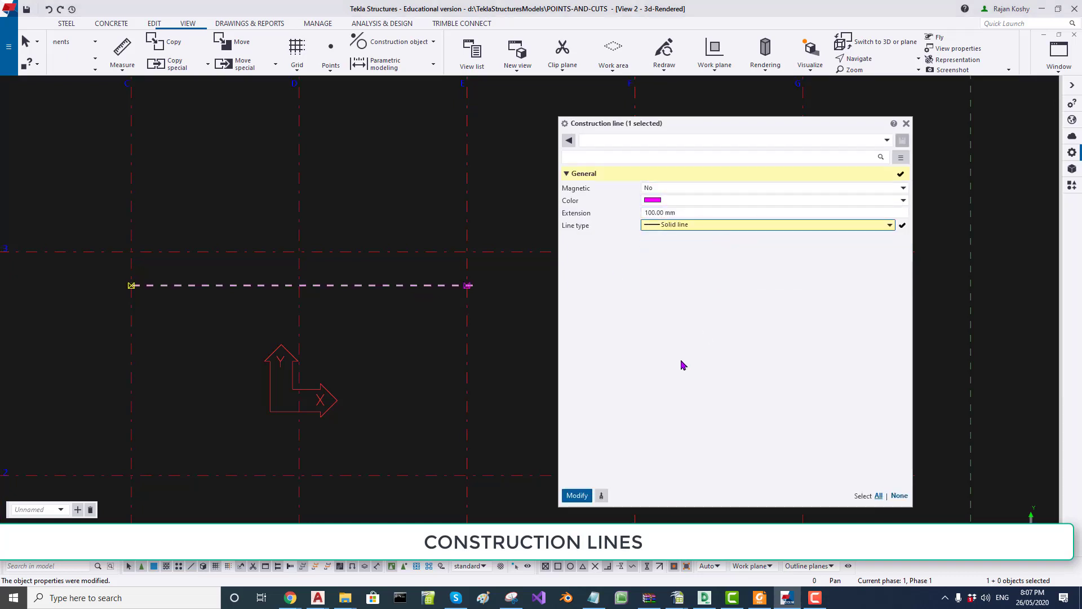
pyautogui.click(593, 496)
pyautogui.click(387, 297)
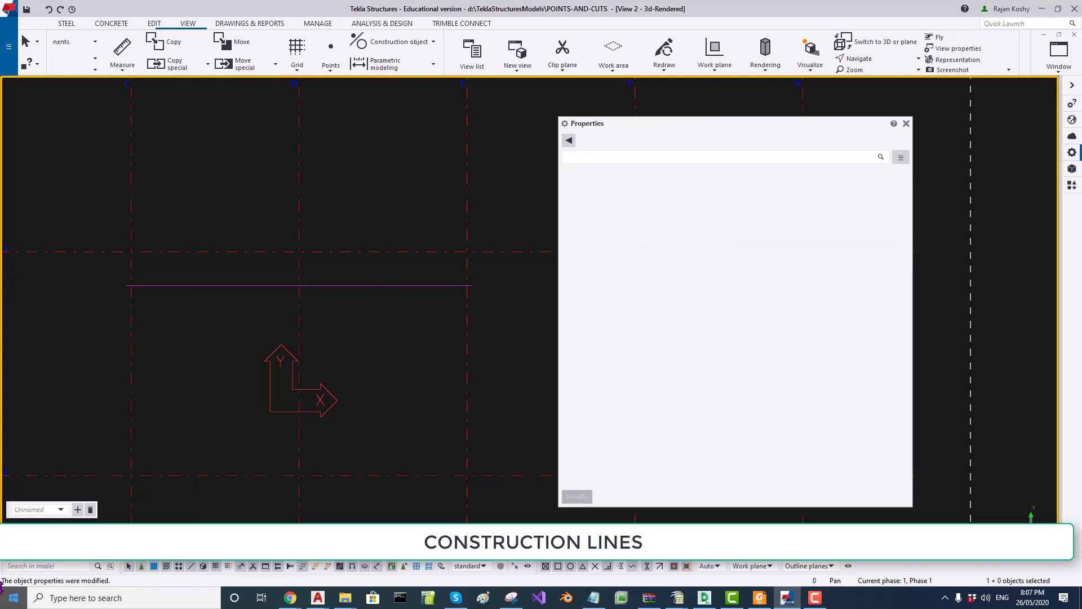
pyautogui.click(456, 286)
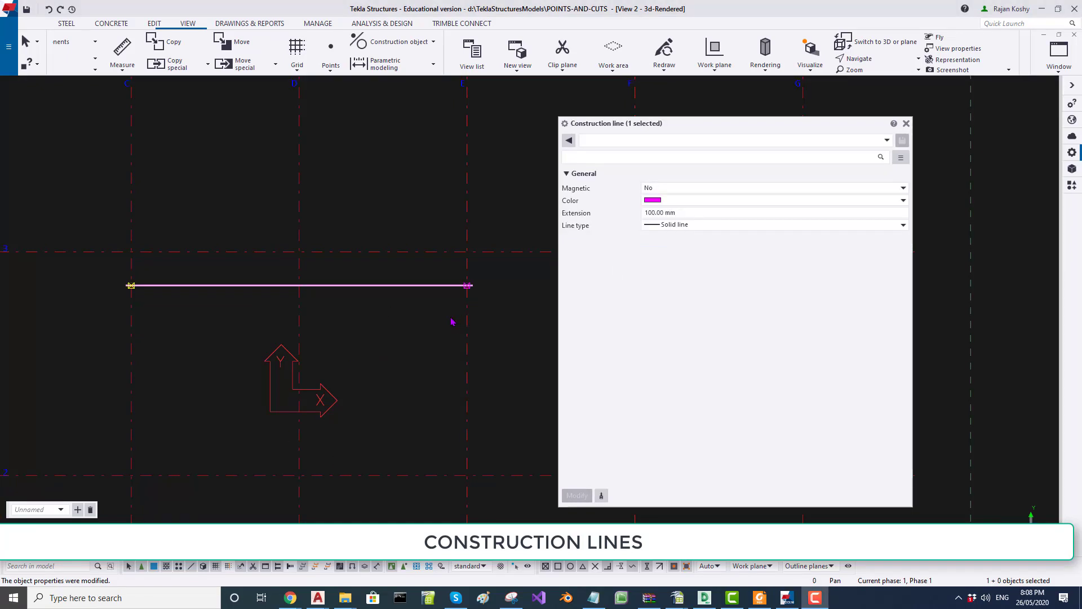
pyautogui.click(405, 300)
pyautogui.click(403, 286)
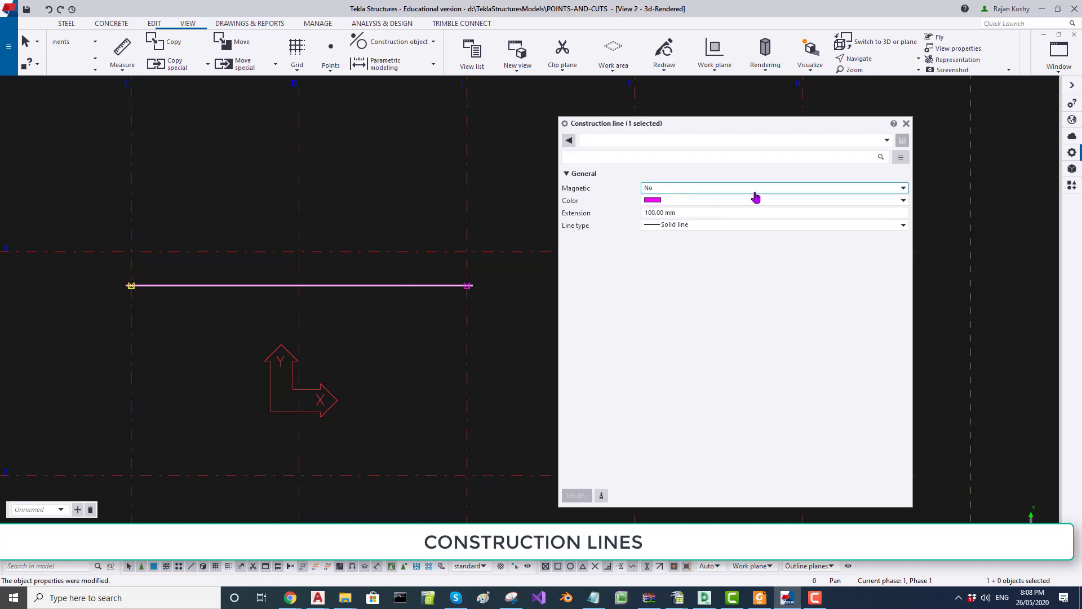
# Step: Change the construction line's Magnetic property from No to Yes
pyautogui.click(774, 190)
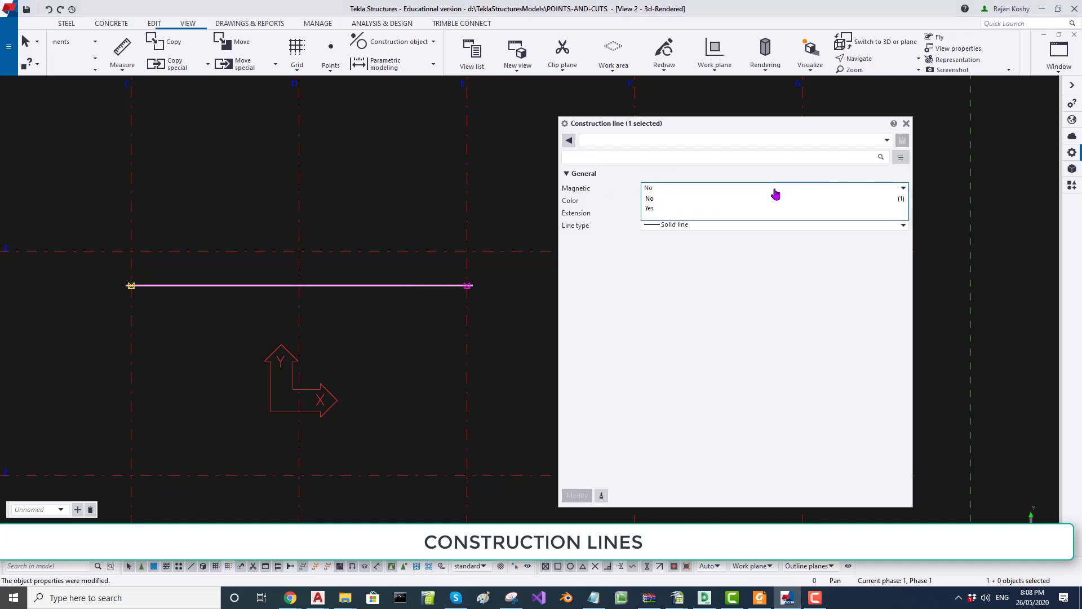
pyautogui.click(699, 210)
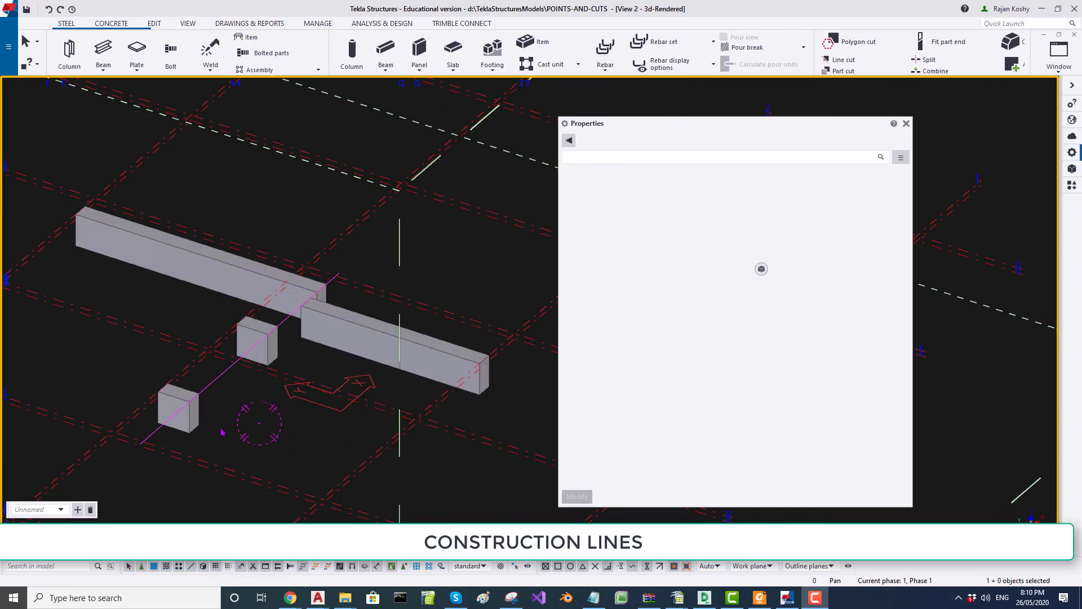
# Step: Inspect the small and middle concrete blocks, the right-hand beam and the long upper beam
pyautogui.scroll(5, 221, 432)
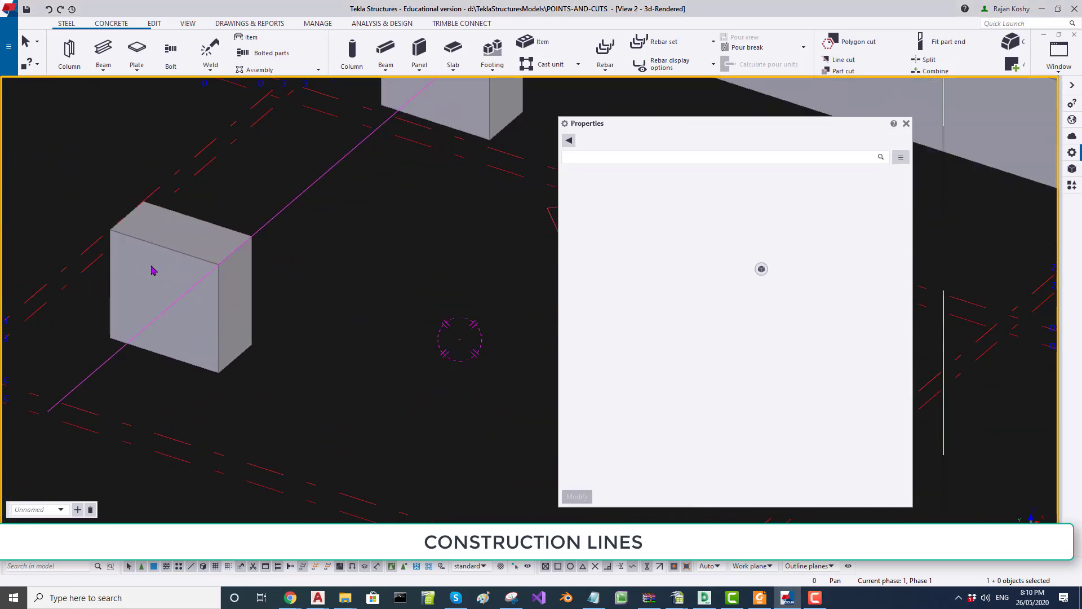
pyautogui.click(151, 270)
pyautogui.scroll(3, 193, 225)
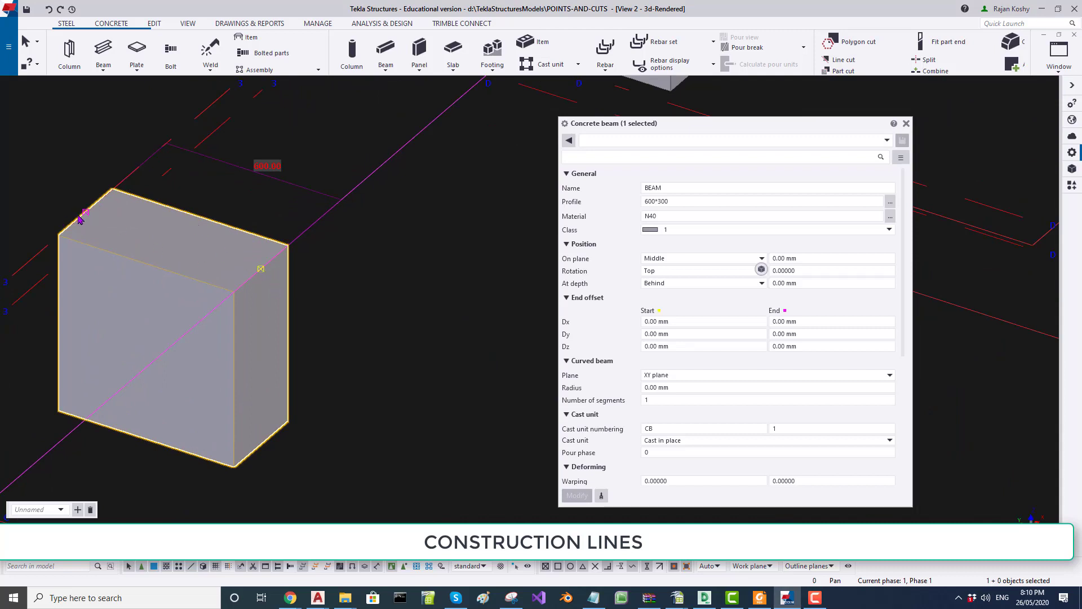
pyautogui.scroll(-3, 80, 218)
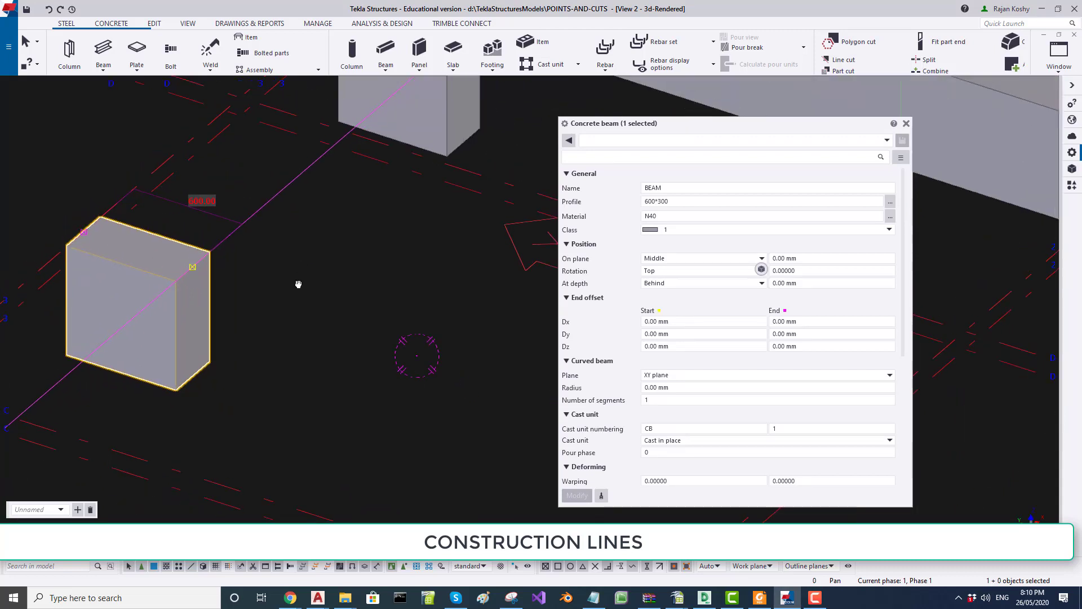
pyautogui.scroll(-3, 298, 344)
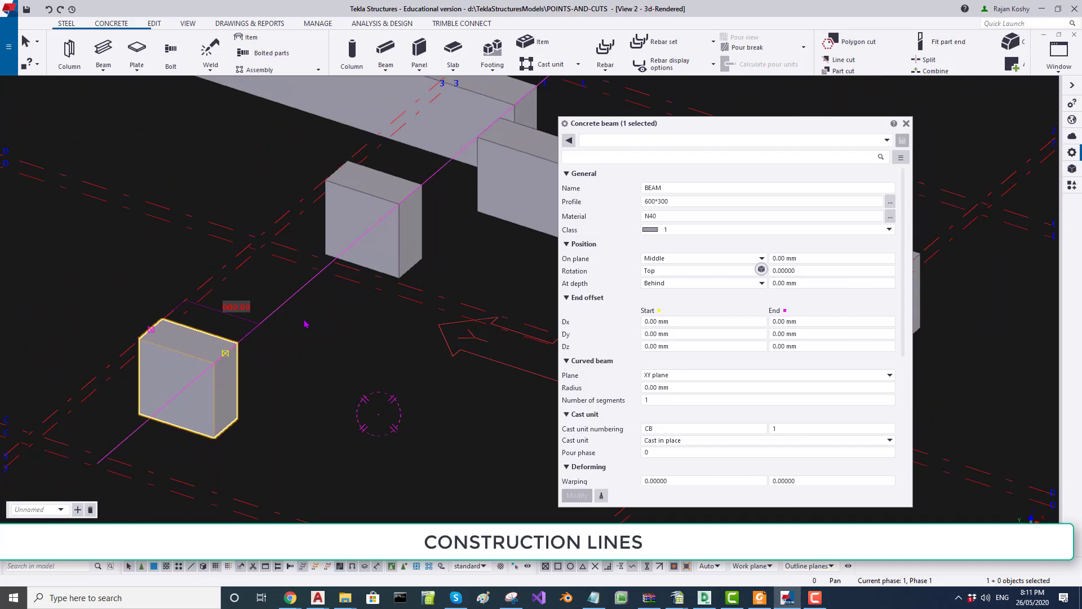
pyautogui.moveTo(304, 323); pyautogui.dragTo(253, 323, button='middle')
pyautogui.click(280, 290)
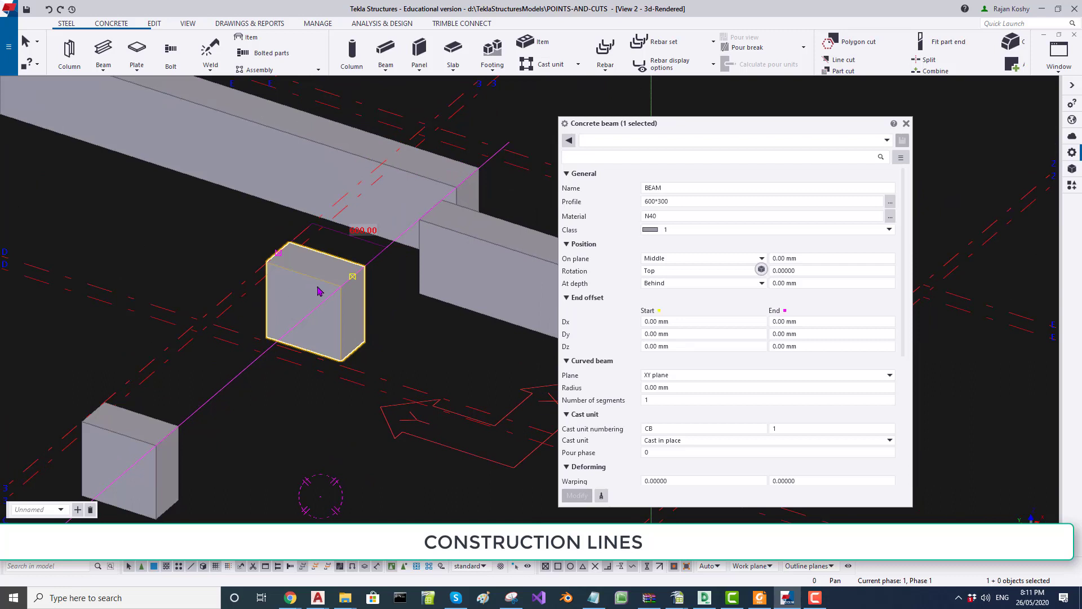
pyautogui.click(478, 268)
pyautogui.click(397, 198)
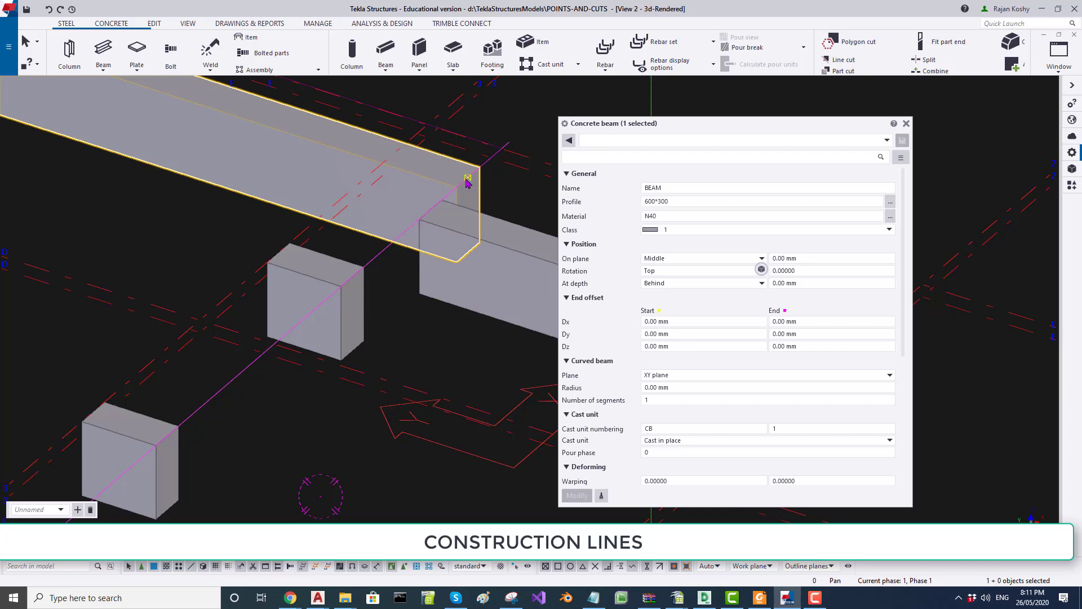
# Step: Deselect the beam and select the magnetic construction line
pyautogui.scroll(-3, 467, 182)
pyautogui.click(373, 346)
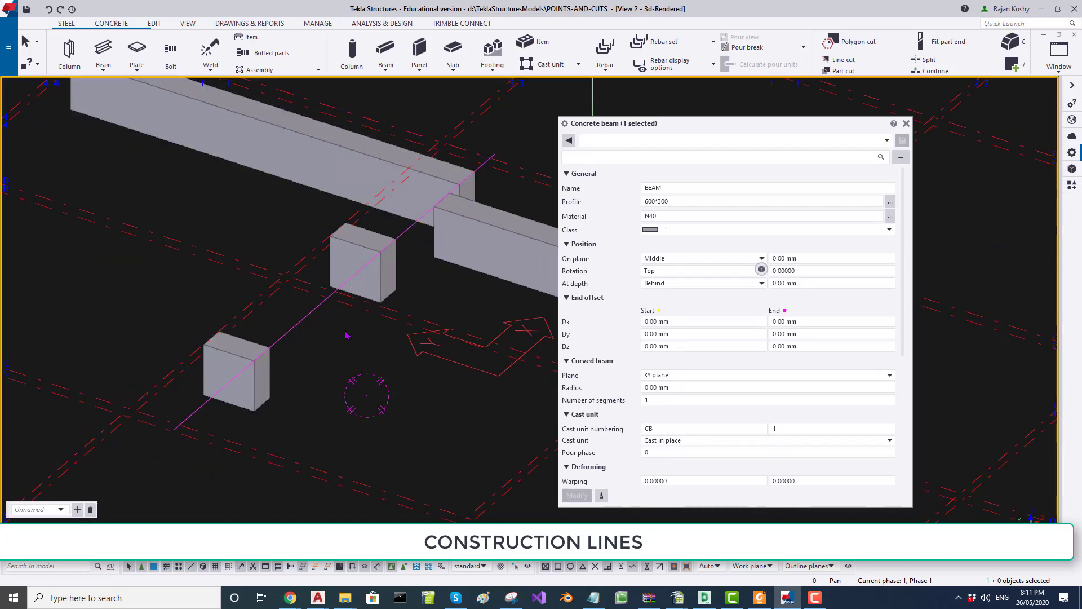
pyautogui.click(303, 321)
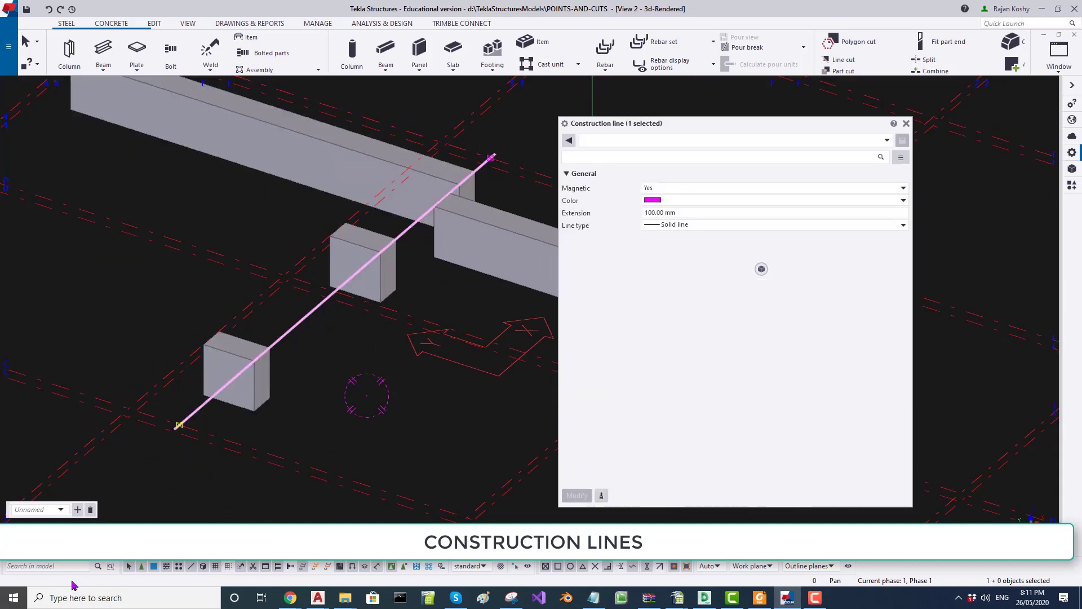
# Step: Raise the magnetic line and its attached parts with Move - Linear, dZ 100, applied repeatedly
pyautogui.hotkey('ctrl', 'm')
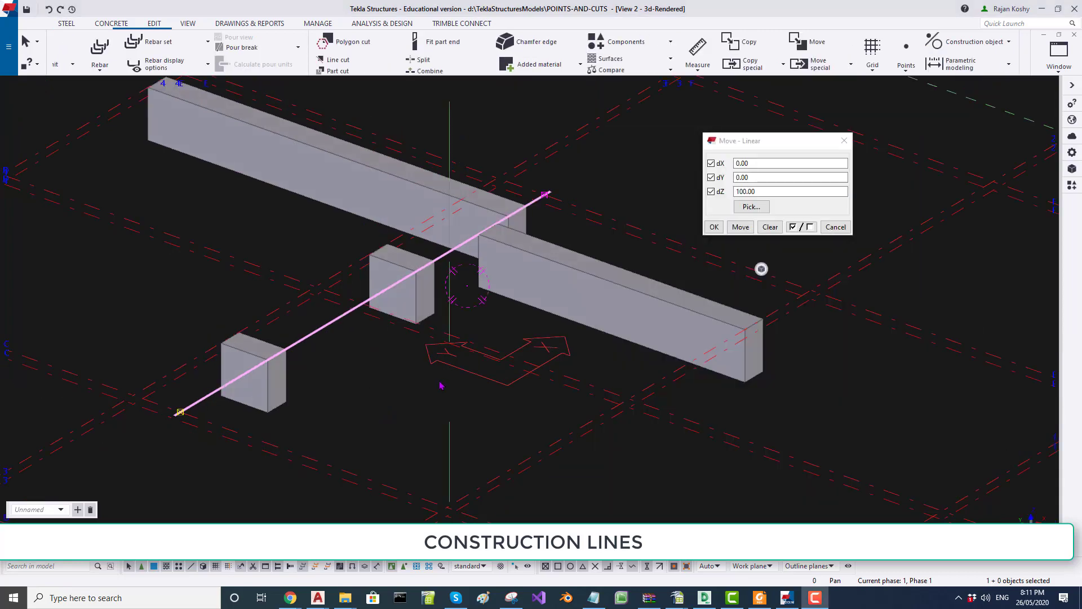
pyautogui.click(752, 206)
pyautogui.click(740, 226)
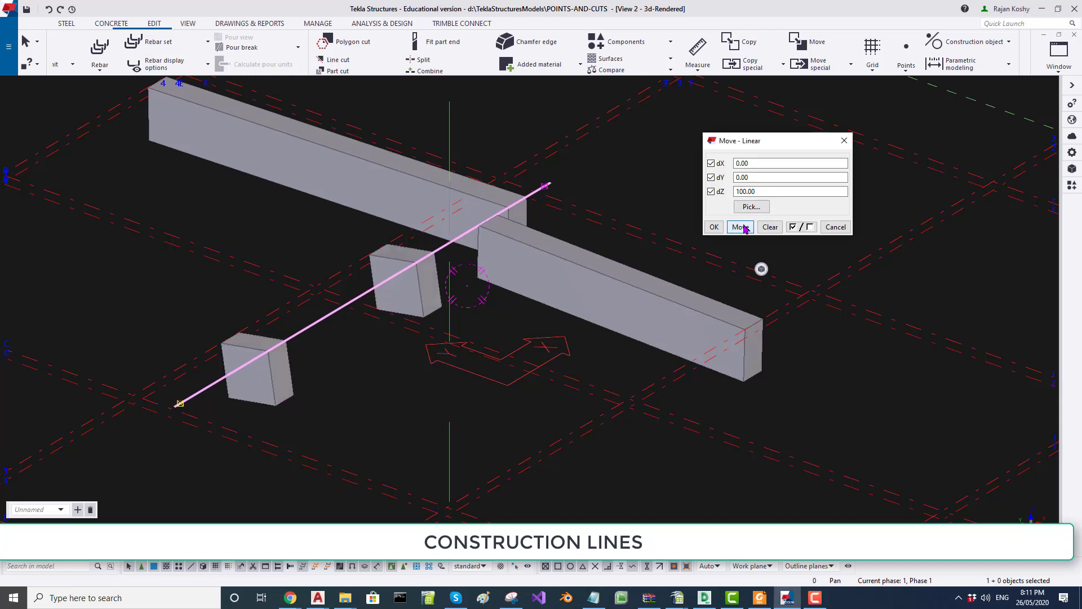
pyautogui.click(740, 227)
pyautogui.click(741, 226)
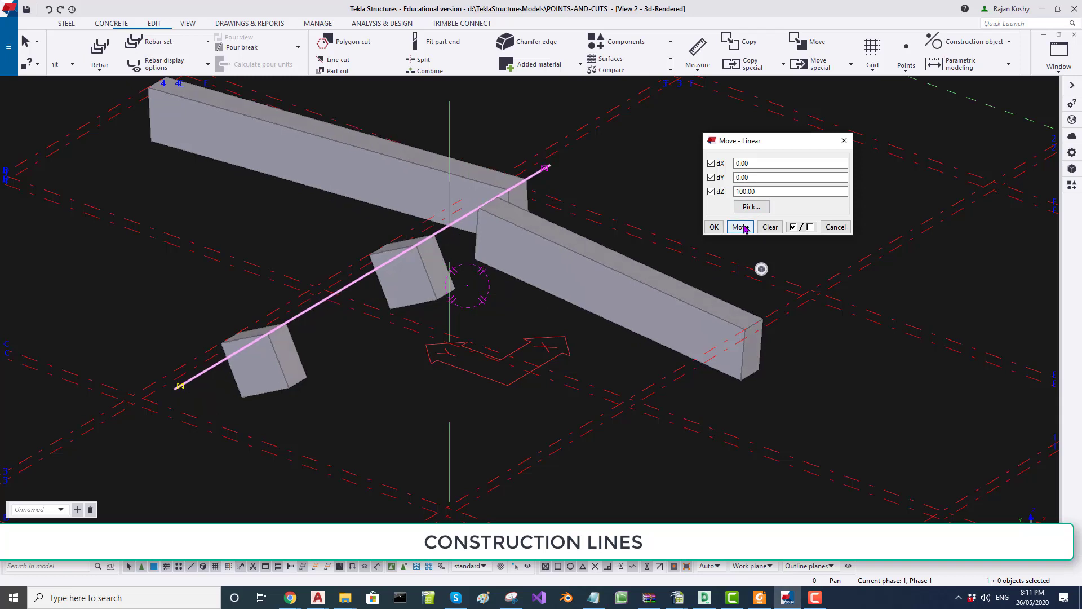
pyautogui.click(741, 227)
pyautogui.click(741, 227)
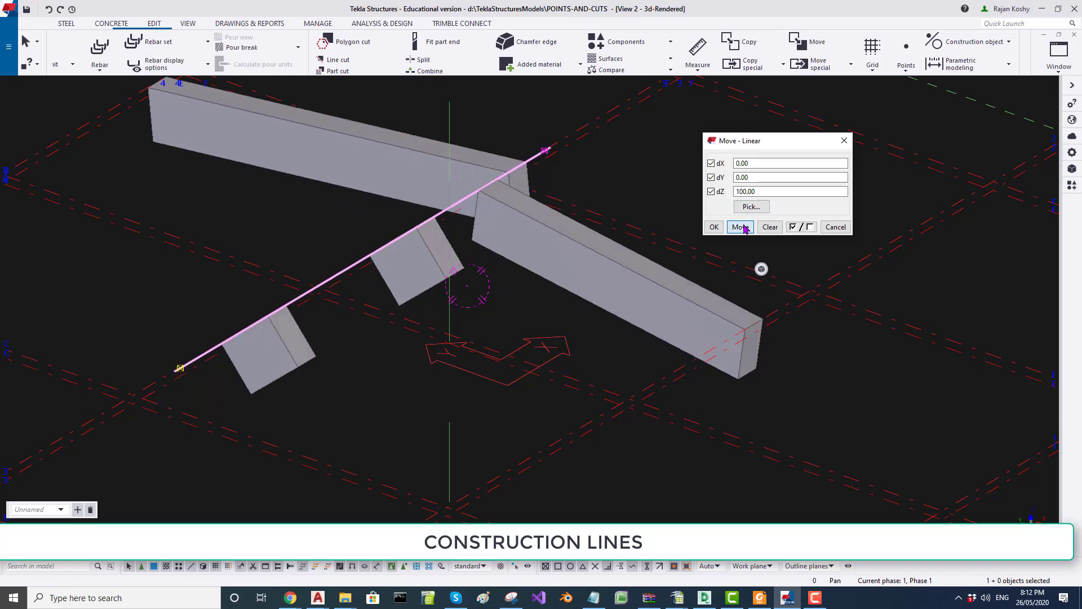
pyautogui.click(740, 227)
pyautogui.click(740, 227)
pyautogui.click(740, 227)
pyautogui.click(740, 227)
pyautogui.click(740, 227)
pyautogui.click(741, 227)
pyautogui.click(740, 227)
pyautogui.click(741, 226)
pyautogui.click(740, 227)
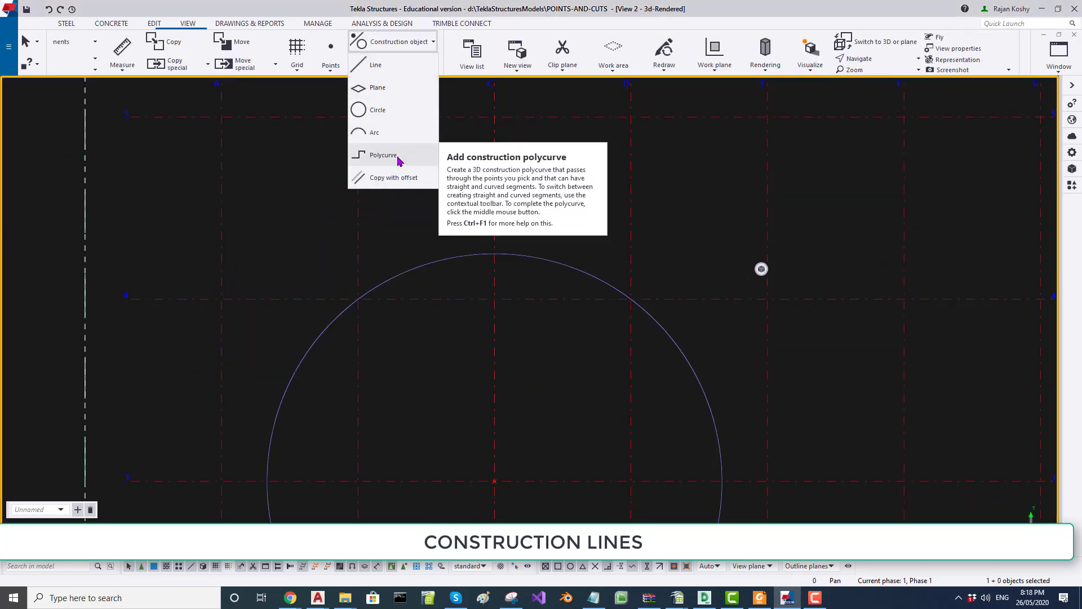
# Step: Start a construction polycurve above the circle with its first straight vertices
pyautogui.click(389, 158)
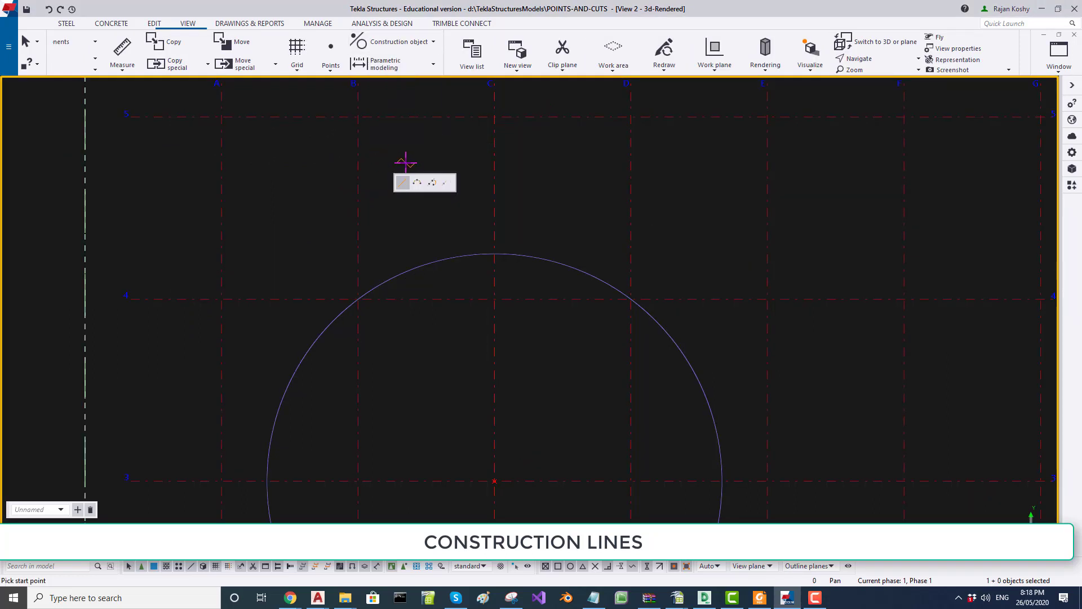
pyautogui.click(416, 156)
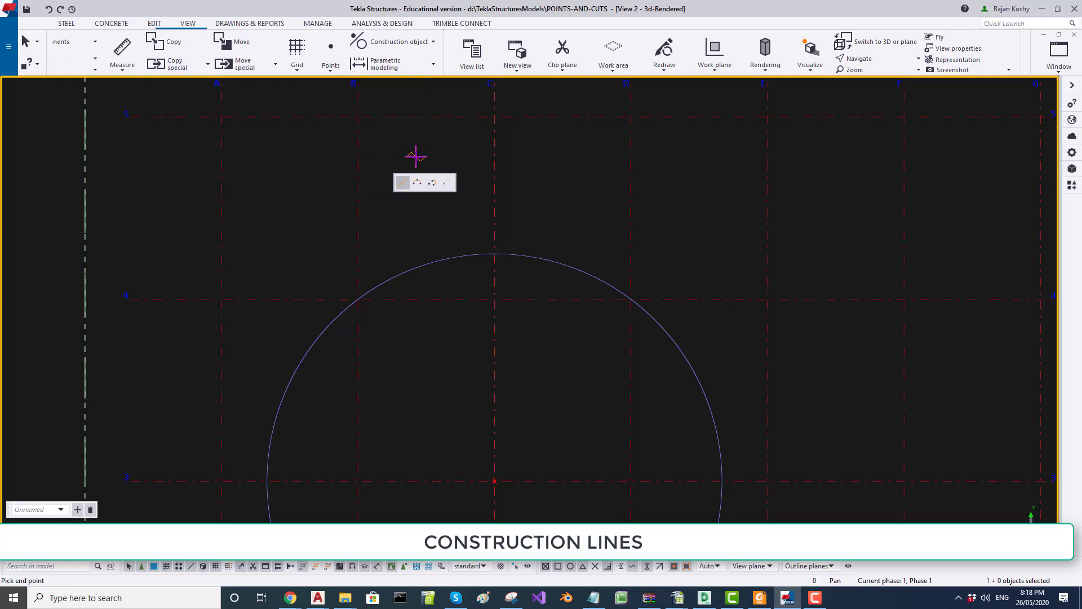
pyautogui.click(559, 162)
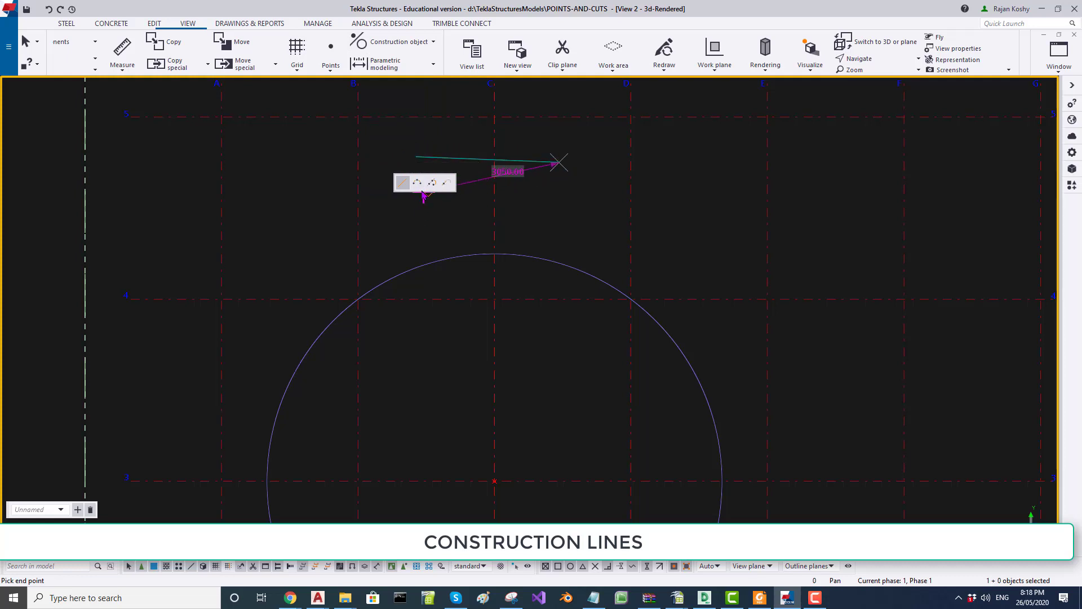
pyautogui.click(600, 195)
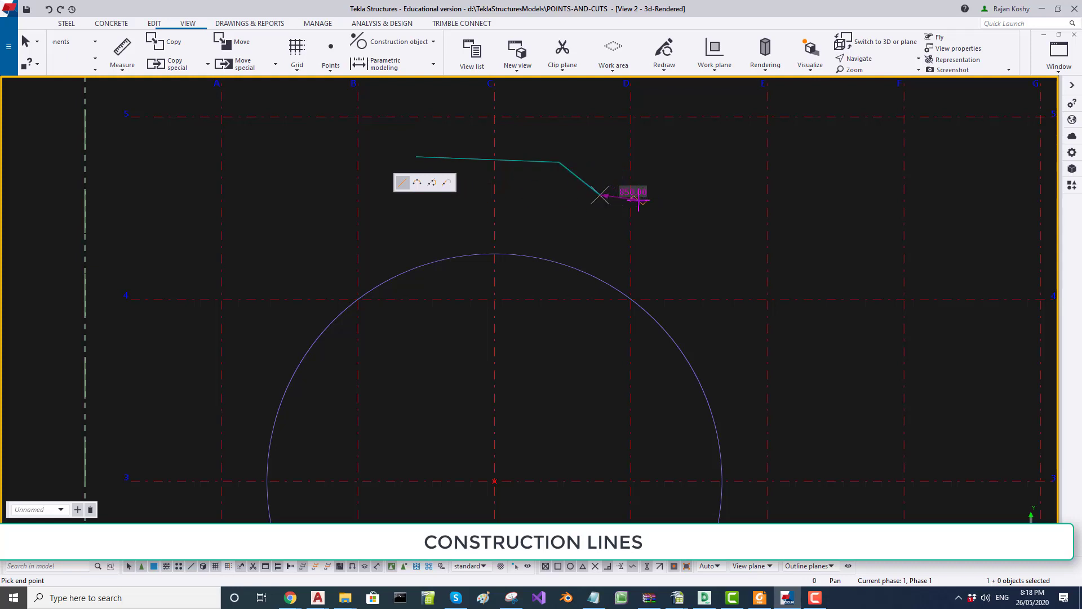
pyautogui.click(637, 198)
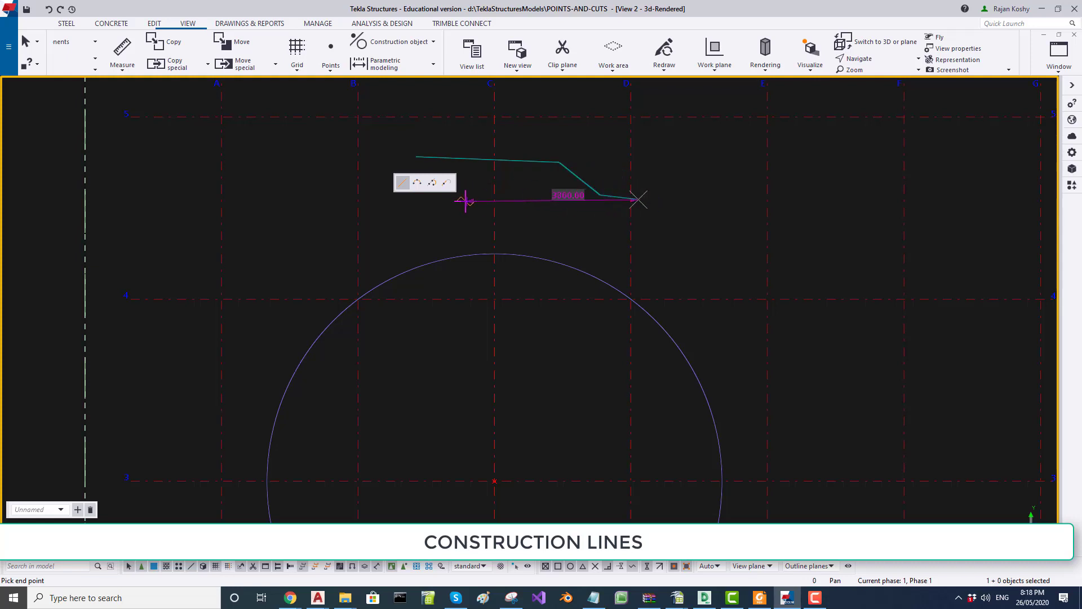
# Step: Add a tangent arc, then a straight segment to the grid intersection
pyautogui.click(434, 186)
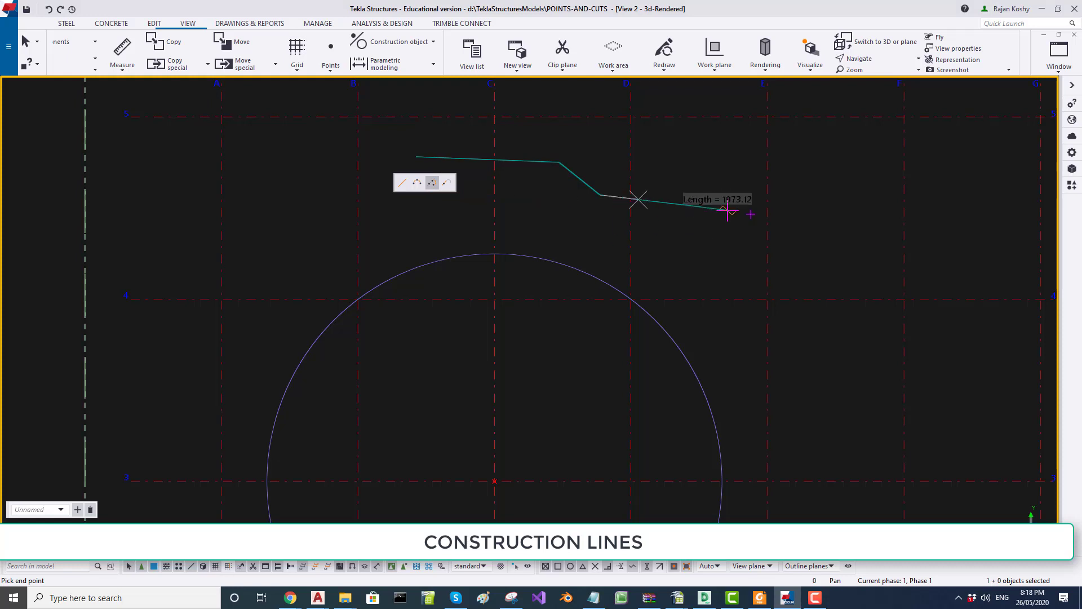
pyautogui.click(694, 241)
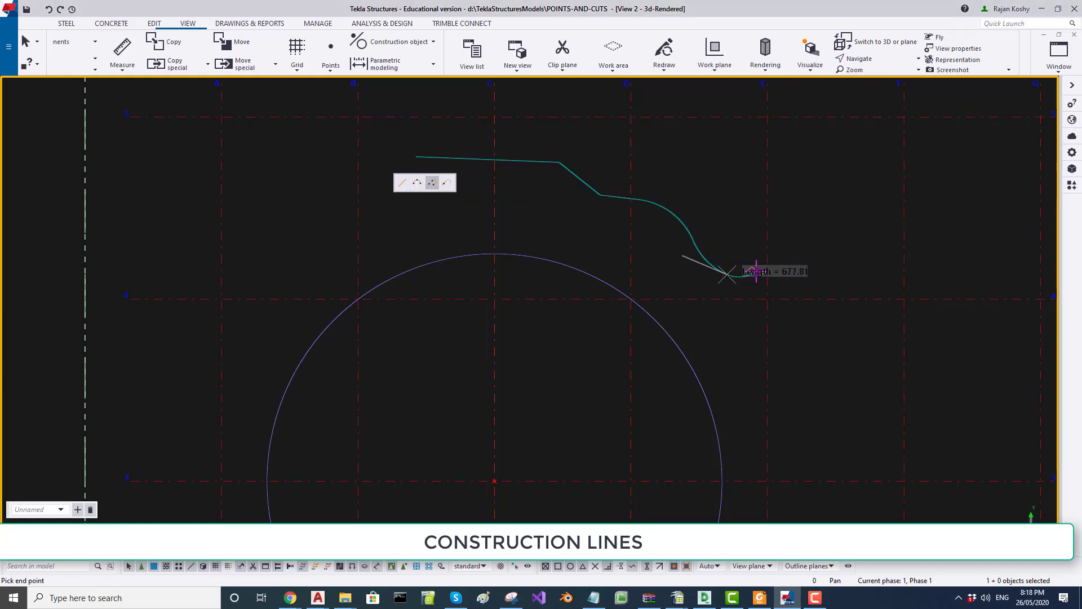
pyautogui.click(447, 186)
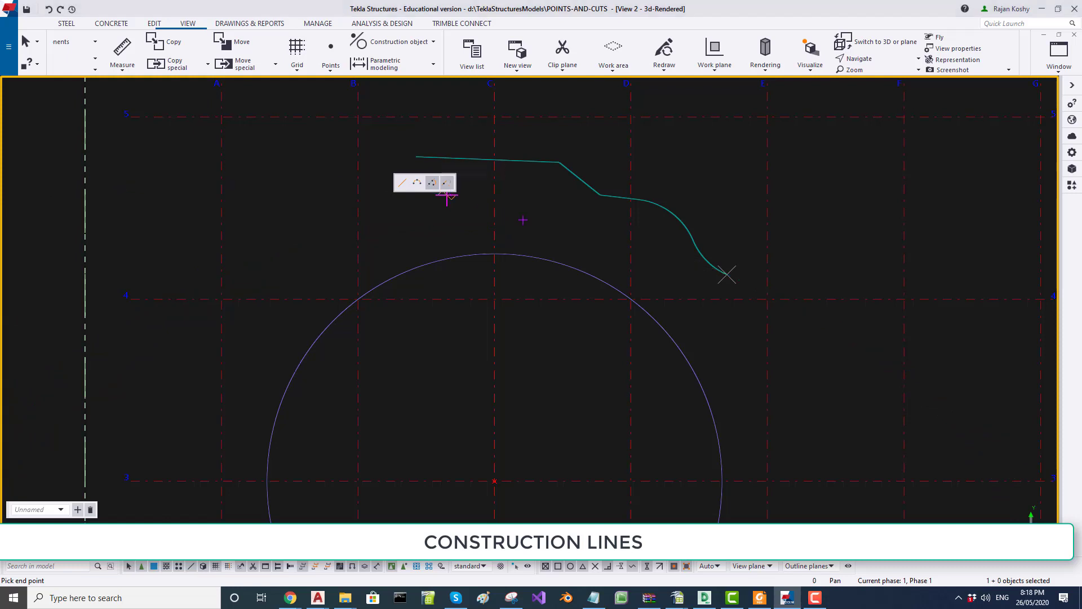
pyautogui.click(805, 307)
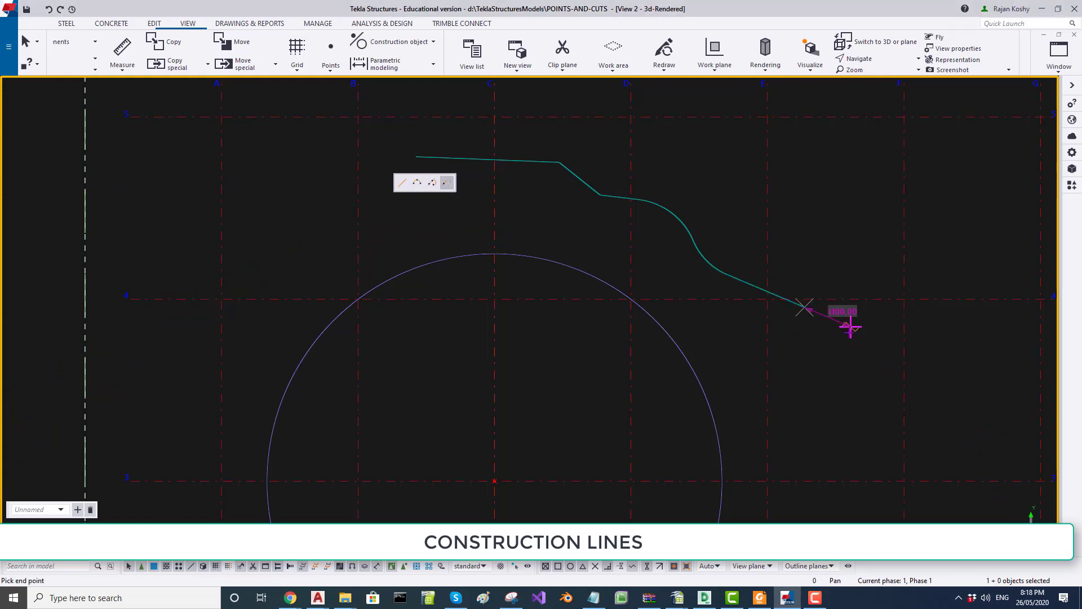
# Step: Finish the polycurve with a looping arc at its right end
pyautogui.click(417, 182)
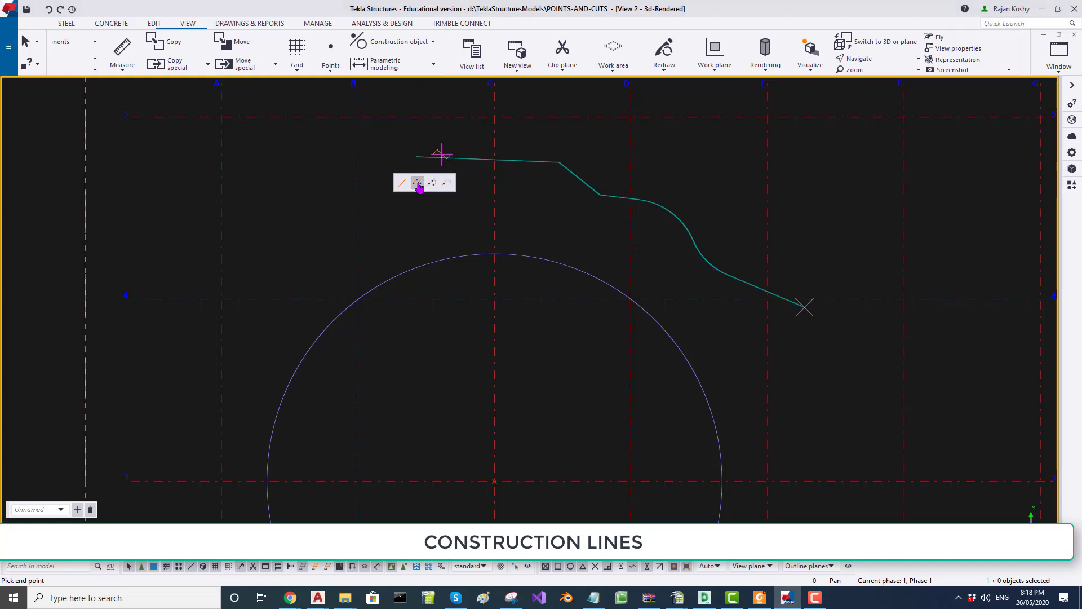
pyautogui.click(853, 287)
pyautogui.click(856, 306)
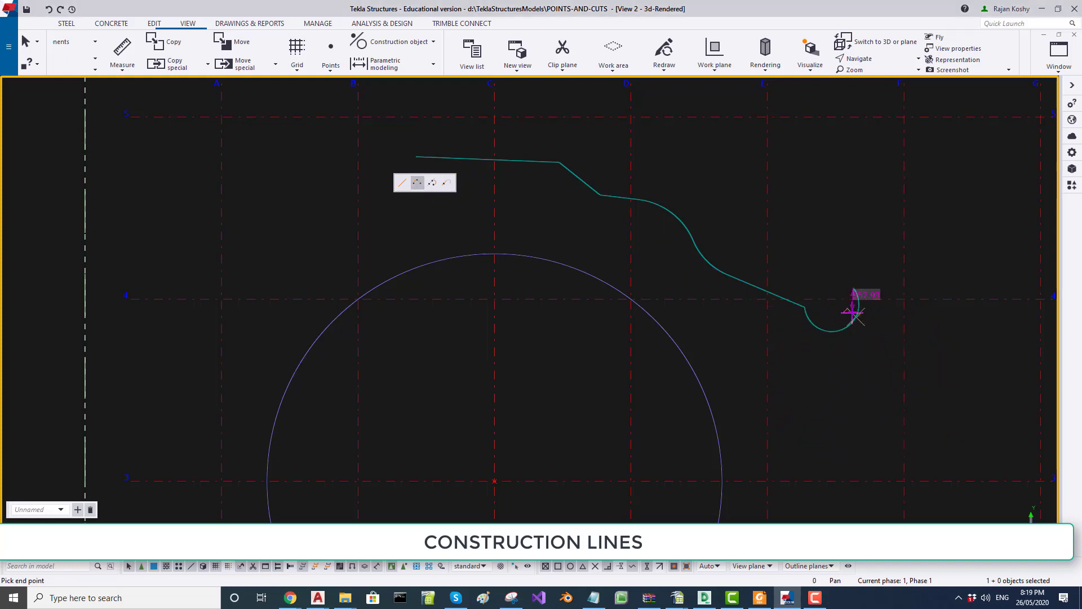
pyautogui.click(854, 259)
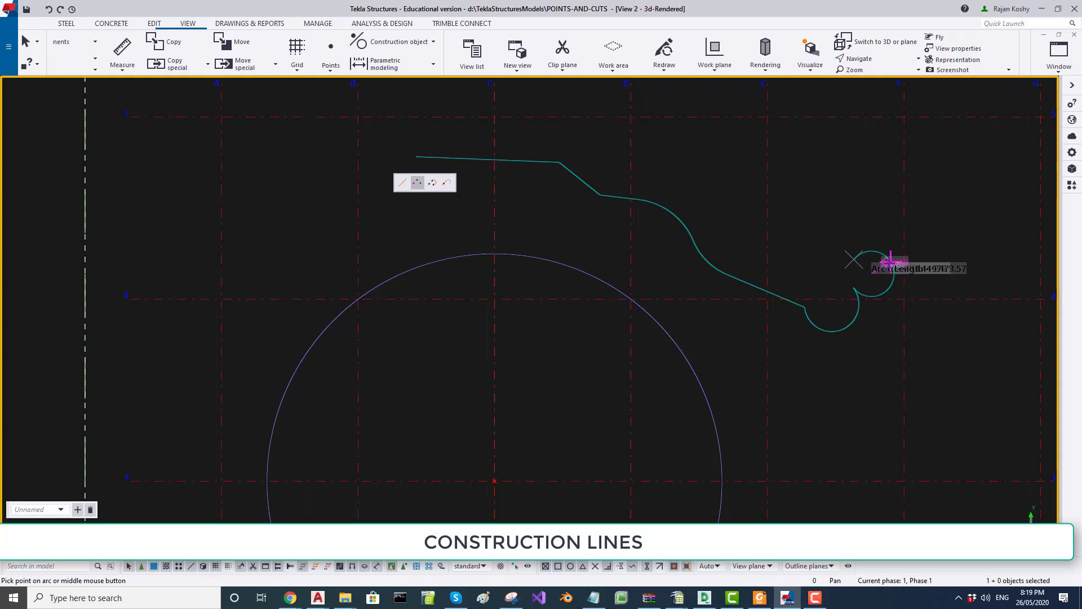
pyautogui.click(872, 262)
pyautogui.click(858, 271)
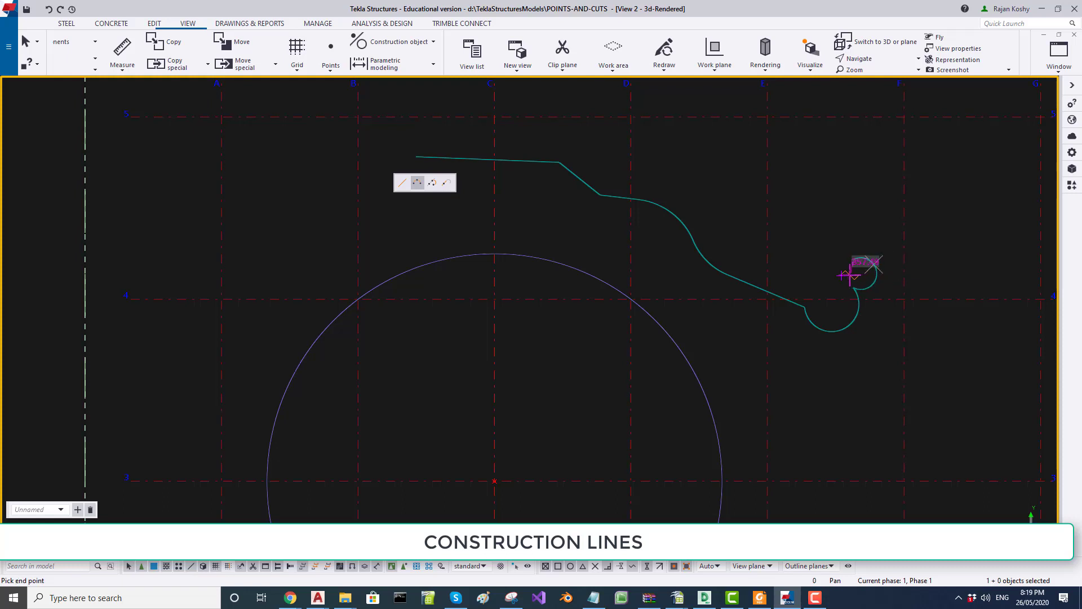
pyautogui.middleClick(798, 269)
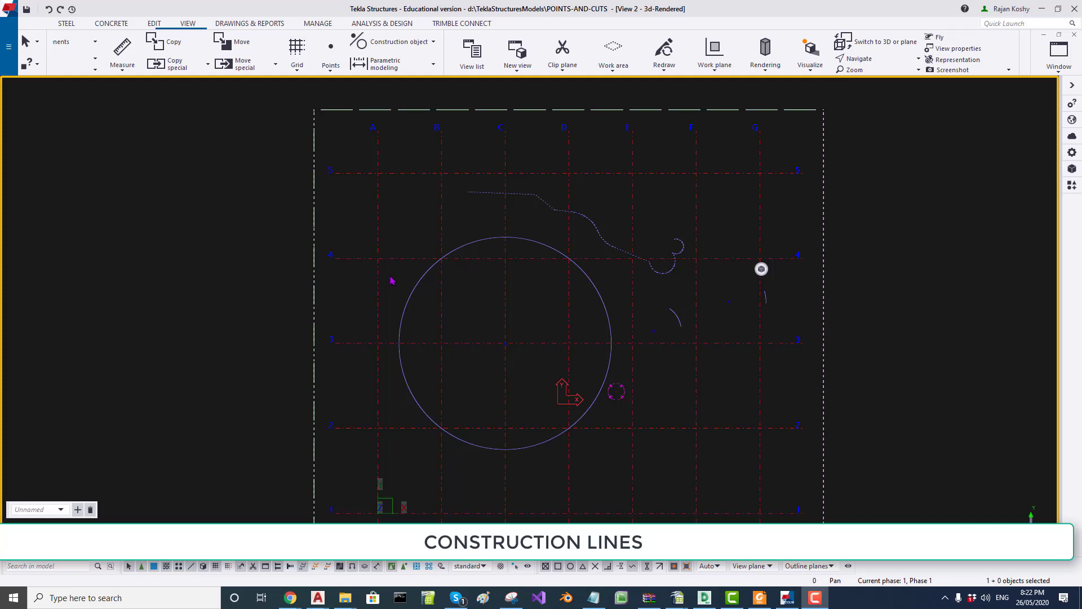
# Step: Area-select the large construction circle together with the polycurve
pyautogui.moveTo(397, 171); pyautogui.dragTo(752, 476)
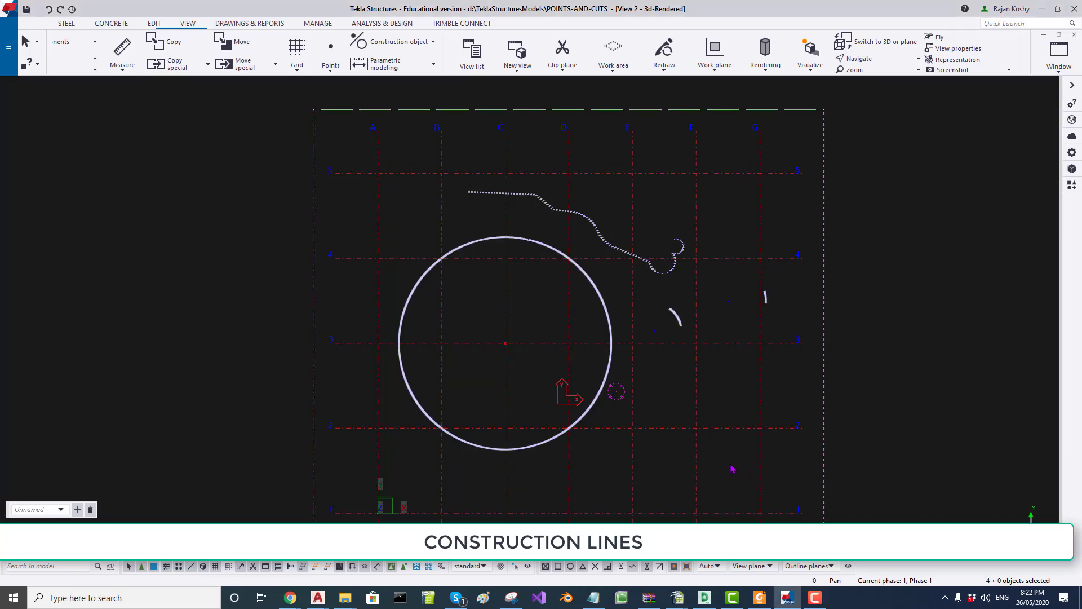
pyautogui.click(731, 469)
pyautogui.moveTo(362, 153); pyautogui.dragTo(566, 365)
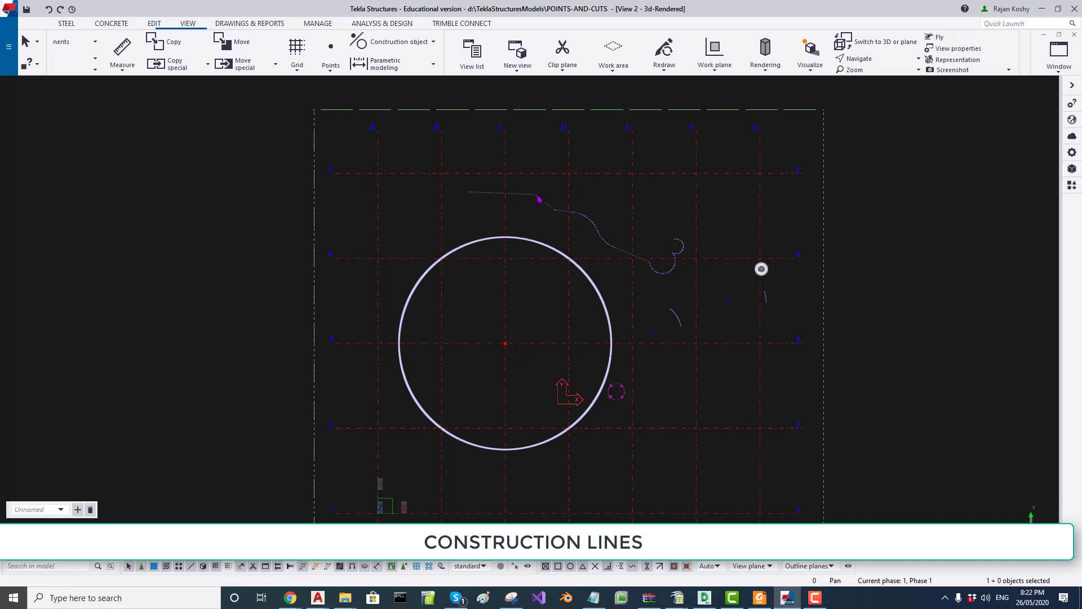
pyautogui.doubleClick(398, 185)
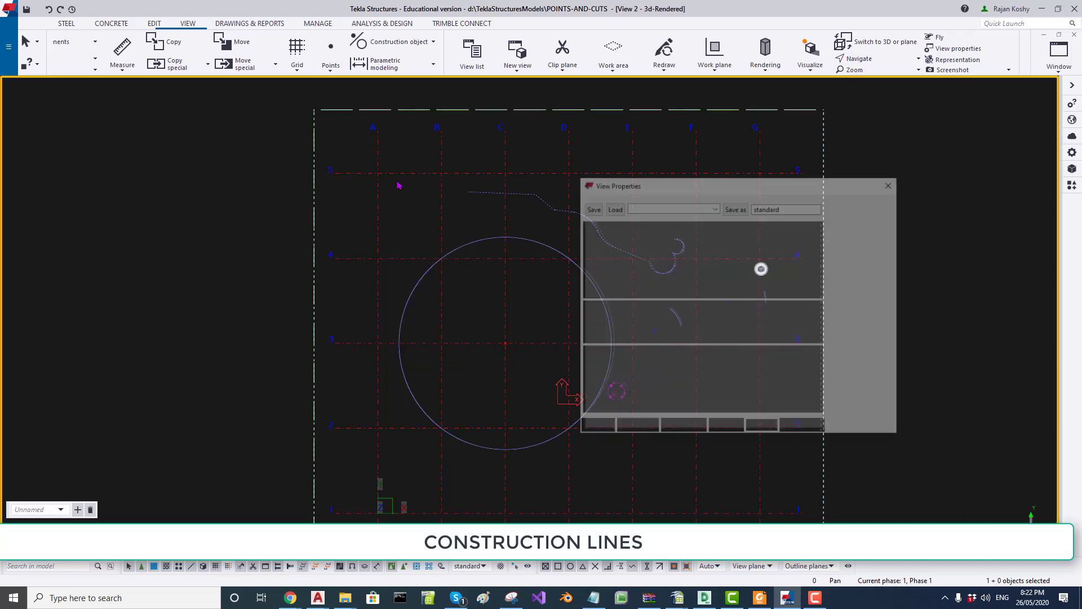
pyautogui.click(892, 183)
pyautogui.moveTo(338, 151)
pyautogui.mouseDown()
pyautogui.moveTo(410, 212)
pyautogui.moveTo(598, 309)
pyautogui.mouseUp()
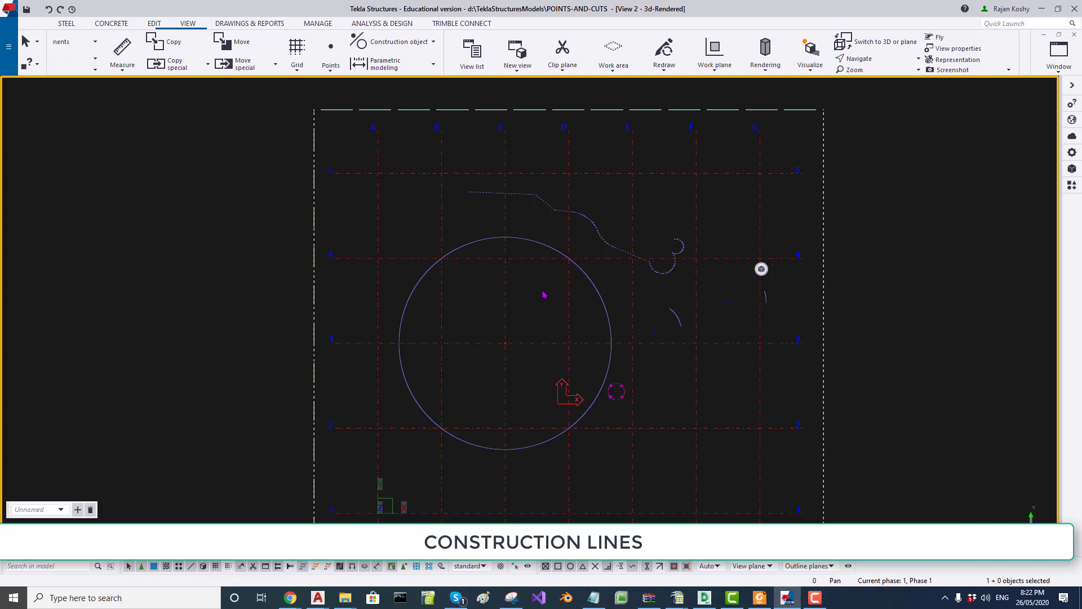
pyautogui.moveTo(543, 291); pyautogui.dragTo(404, 187)
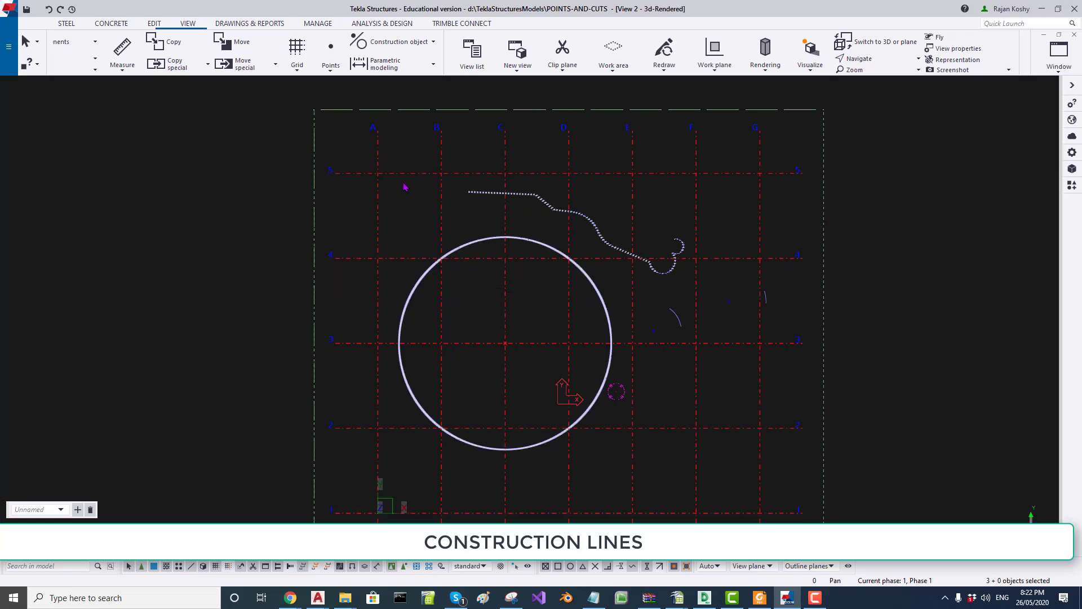
# Step: Delete the selected circle and polycurve, then the upper-right construction arc
pyautogui.press('Delete')
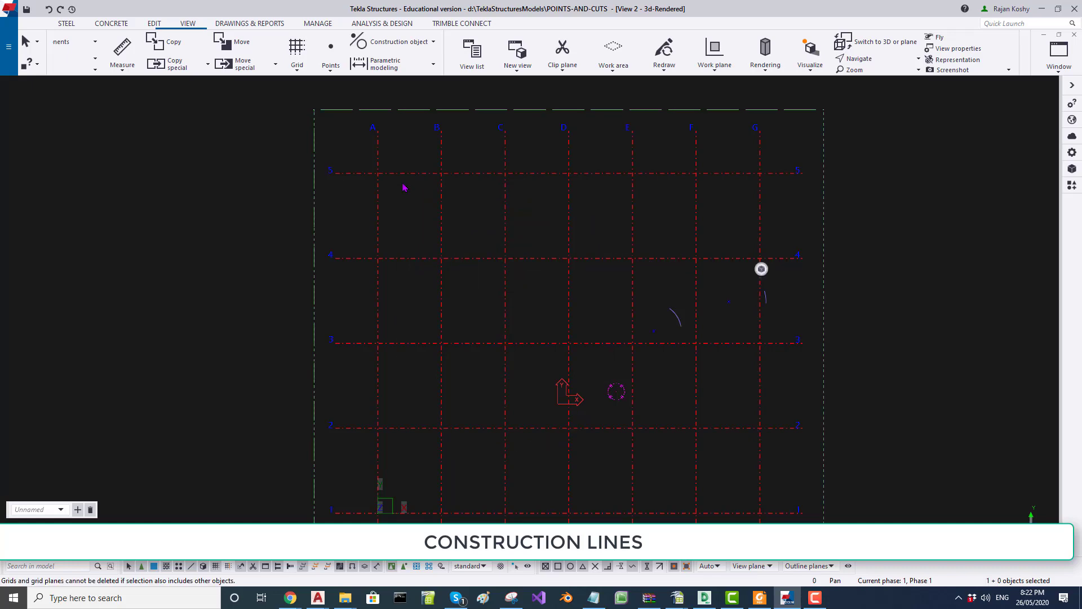
pyautogui.scroll(5, 665, 306)
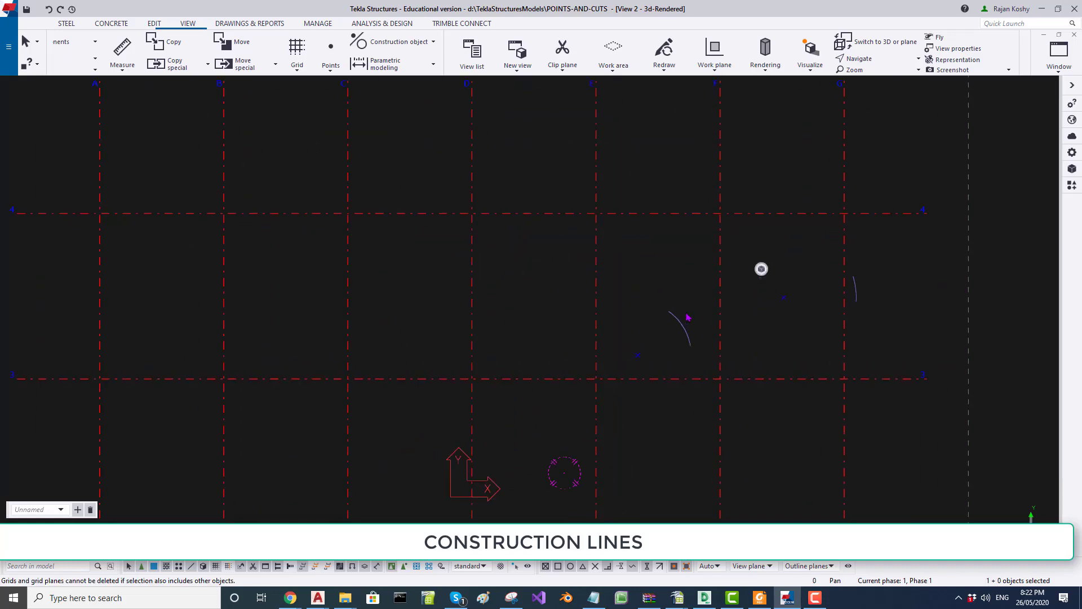
pyautogui.moveTo(612, 278); pyautogui.dragTo(684, 333)
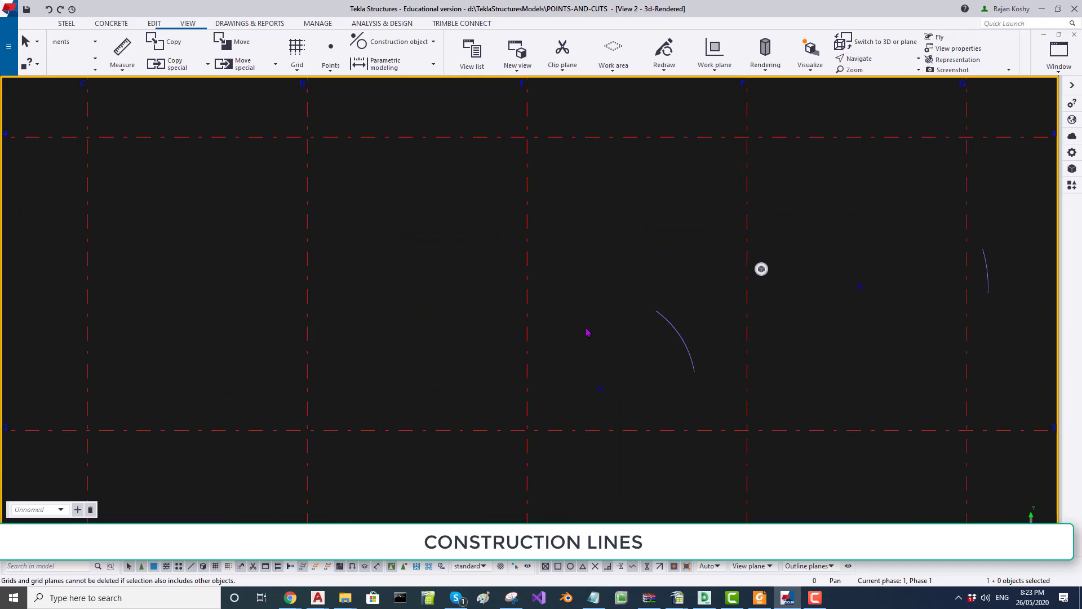
pyautogui.moveTo(543, 334); pyautogui.dragTo(635, 416)
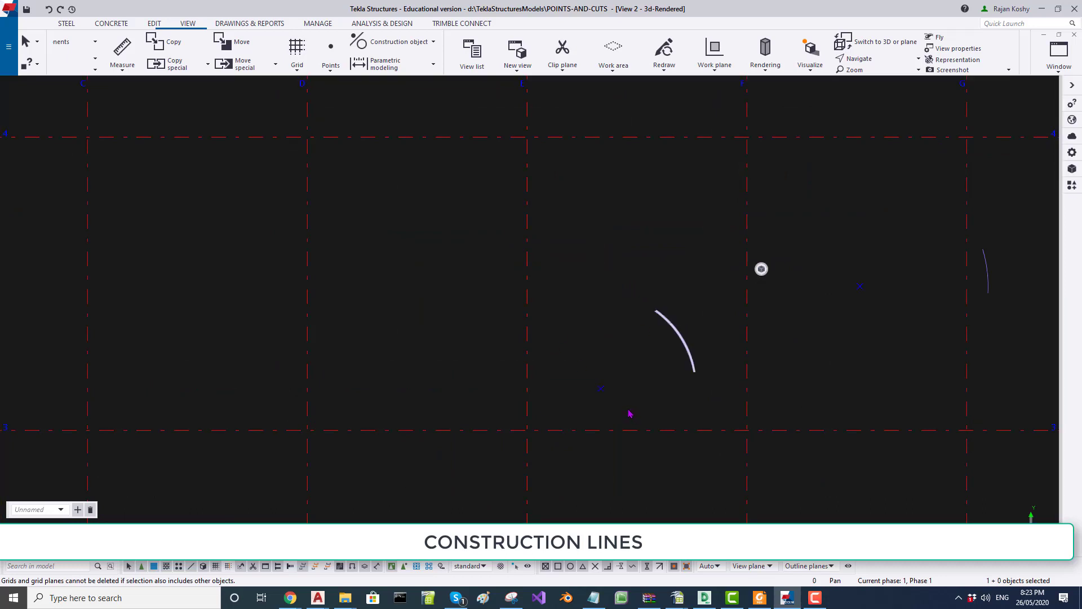
pyautogui.moveTo(632, 368); pyautogui.dragTo(491, 355, button='middle')
pyautogui.scroll(-2, 490, 355)
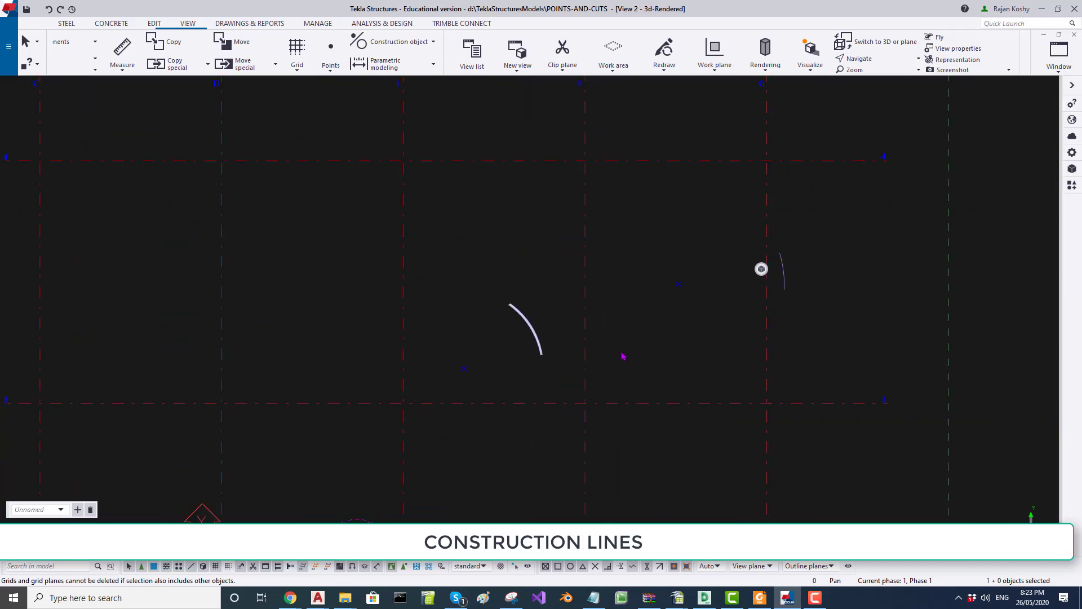
pyautogui.moveTo(837, 316); pyautogui.dragTo(750, 290)
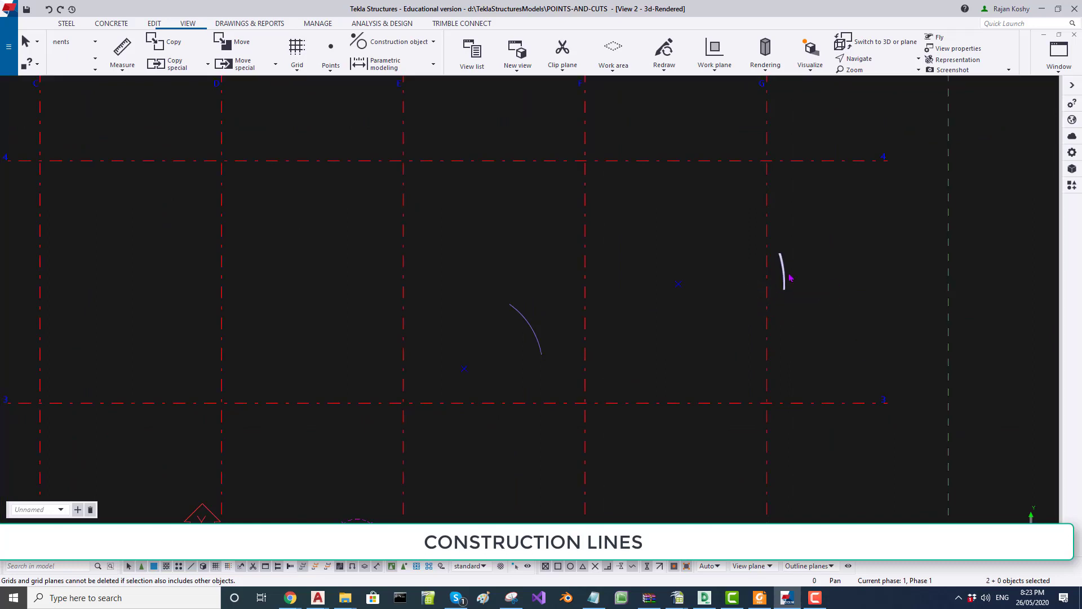
pyautogui.press('Delete')
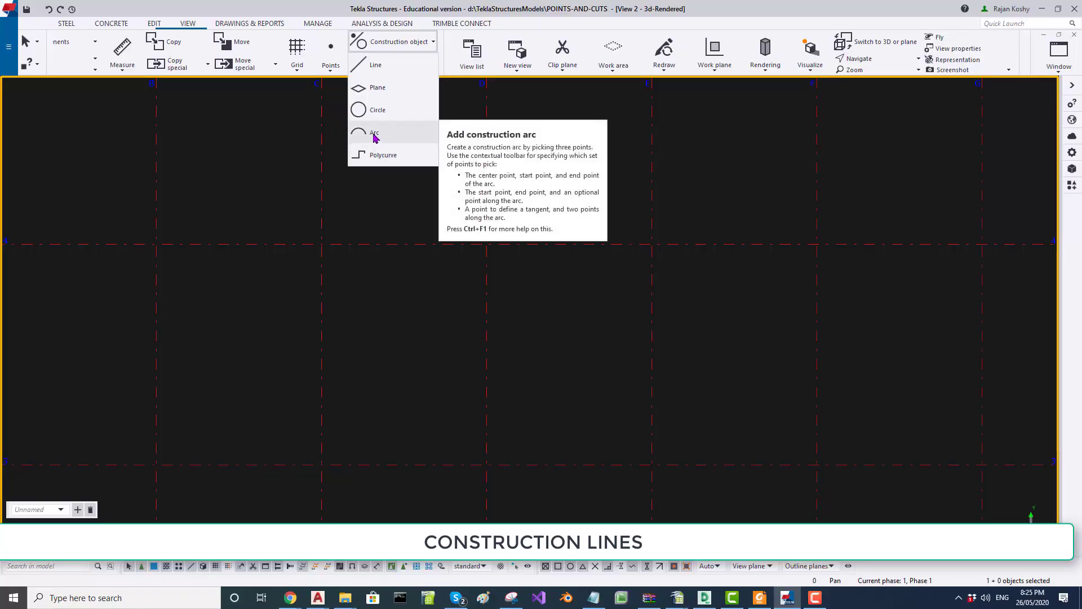
# Step: Draw a 20° construction arc centred at grid D, starting on grid E
pyautogui.click(374, 135)
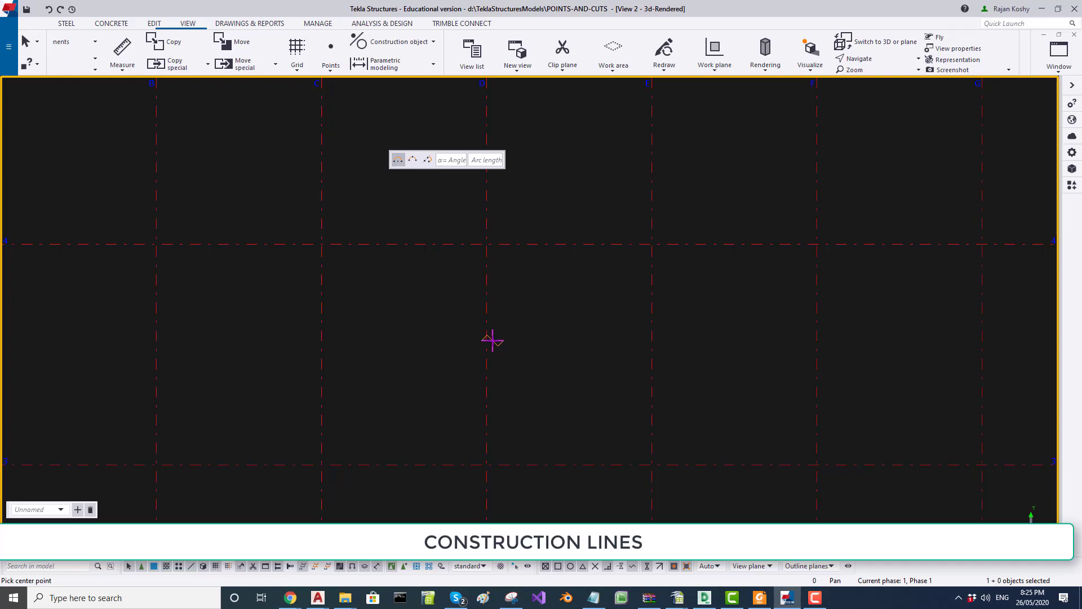
pyautogui.click(487, 341)
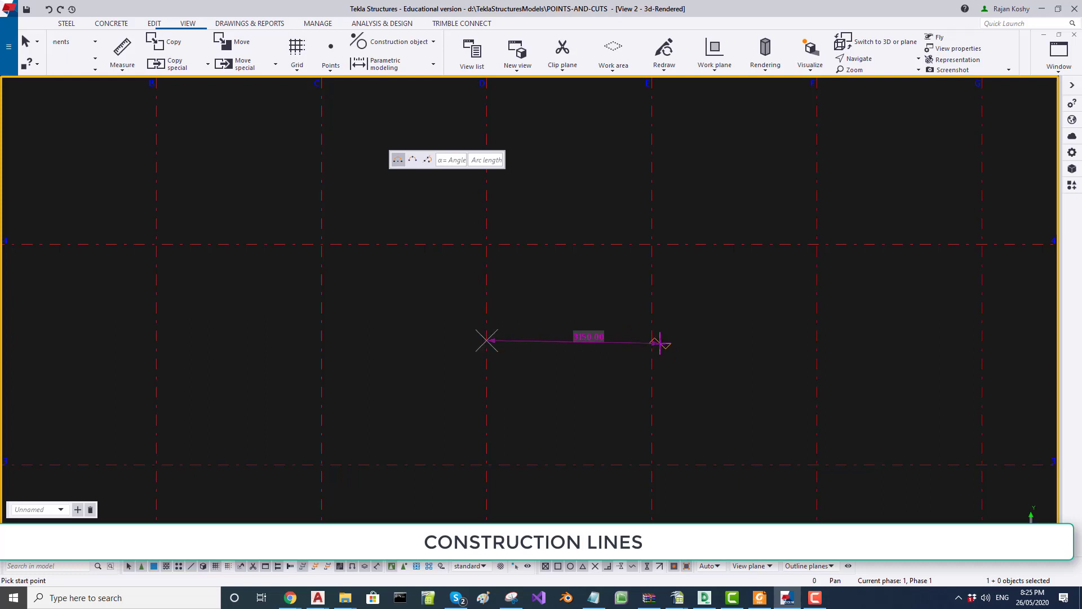
pyautogui.click(651, 340)
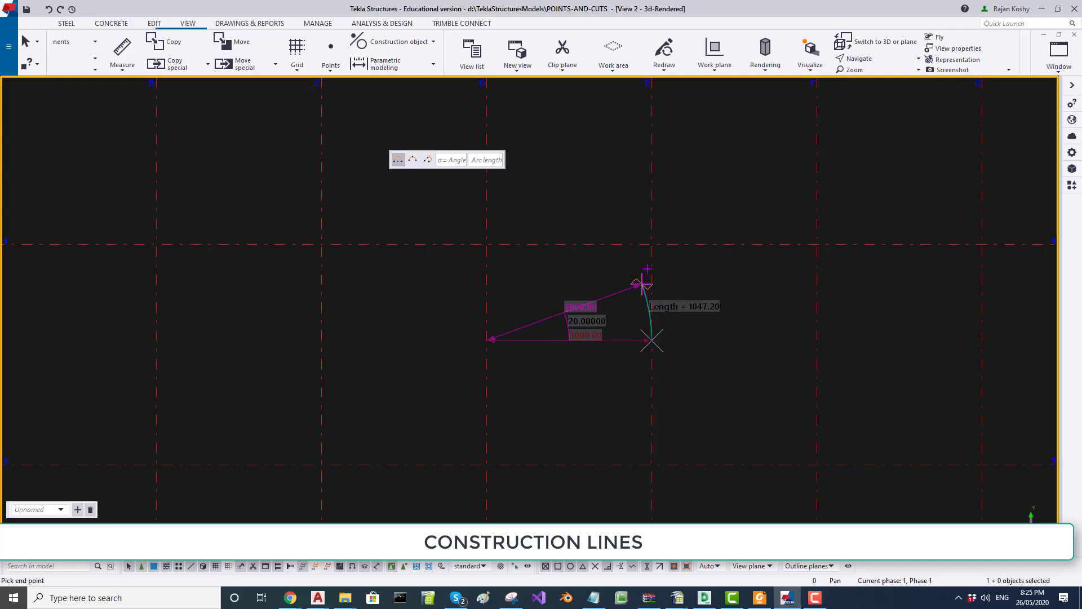
pyautogui.click(646, 283)
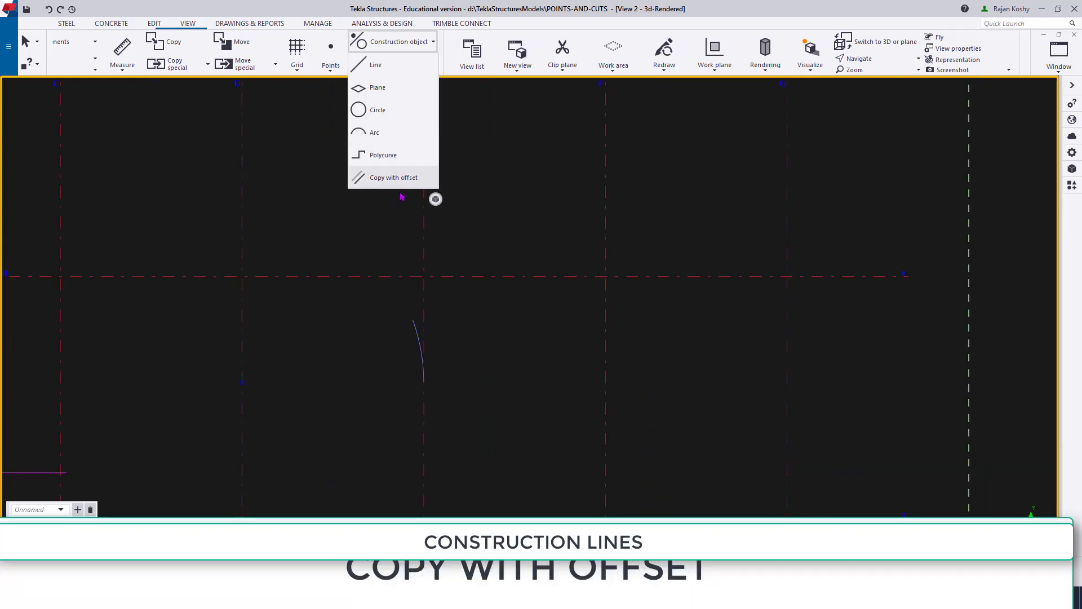
# Step: Copy the arc with offset values 2*100 3*350
pyautogui.click(394, 178)
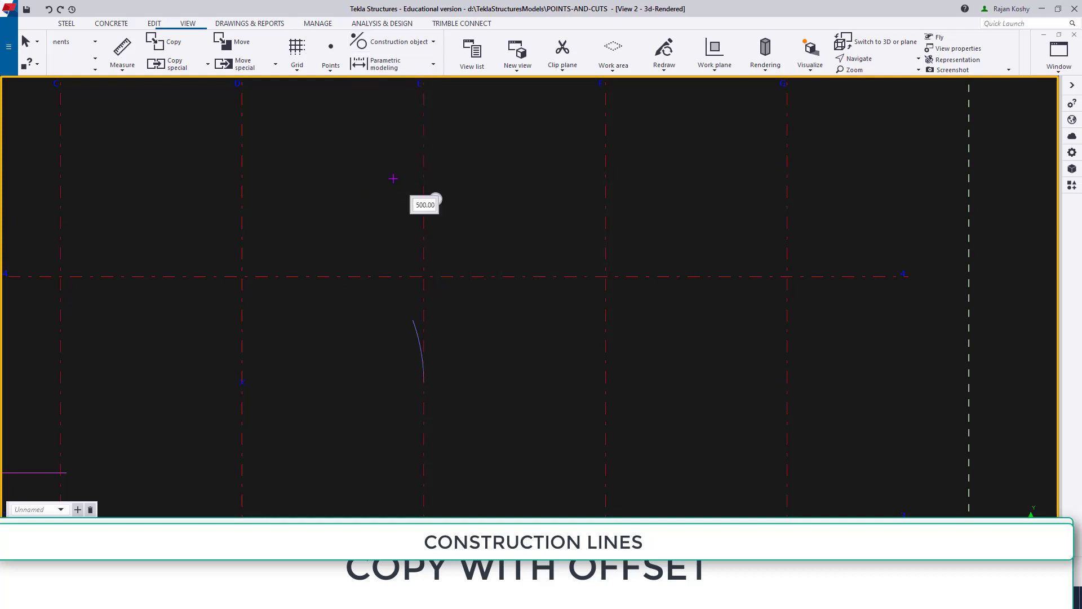
pyautogui.press('BackSpace')
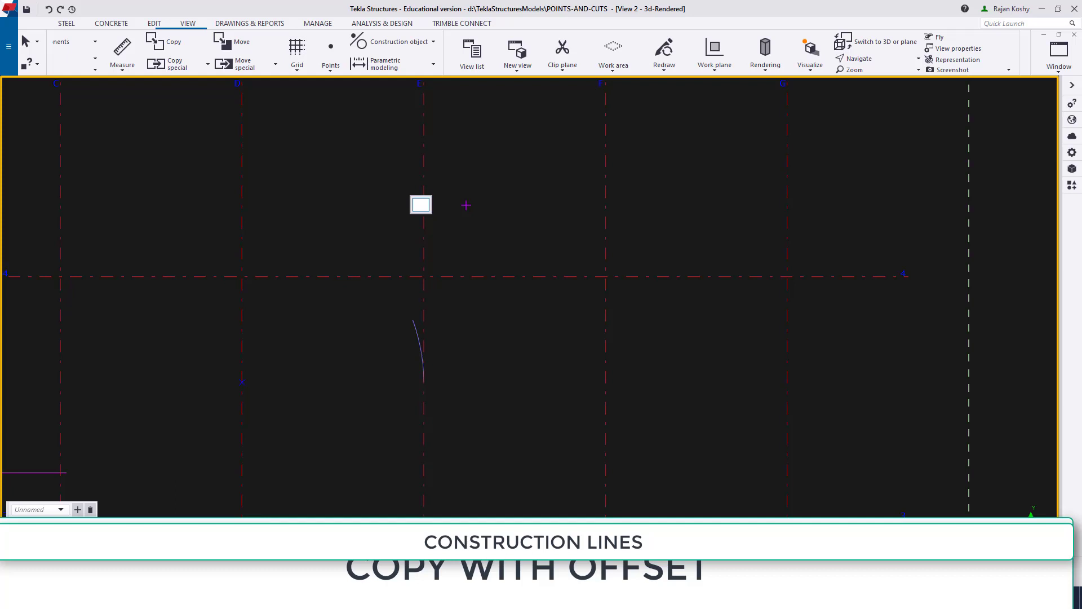
pyautogui.write('20')
pyautogui.write('100')
pyautogui.write(' 3*')
pyautogui.write('350')
pyautogui.click(421, 359)
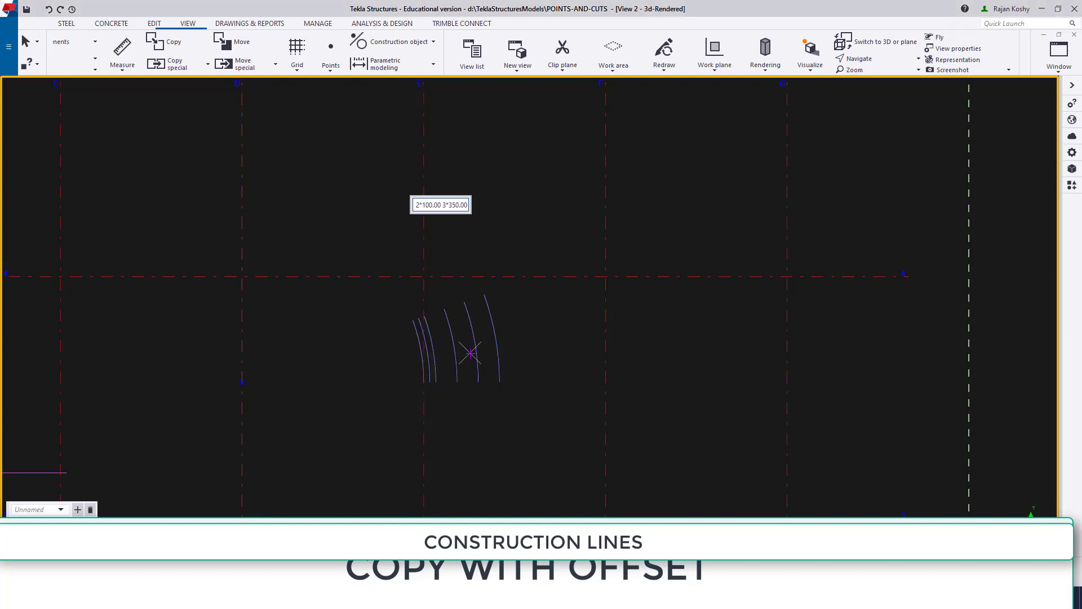
pyautogui.scroll(3, 471, 353)
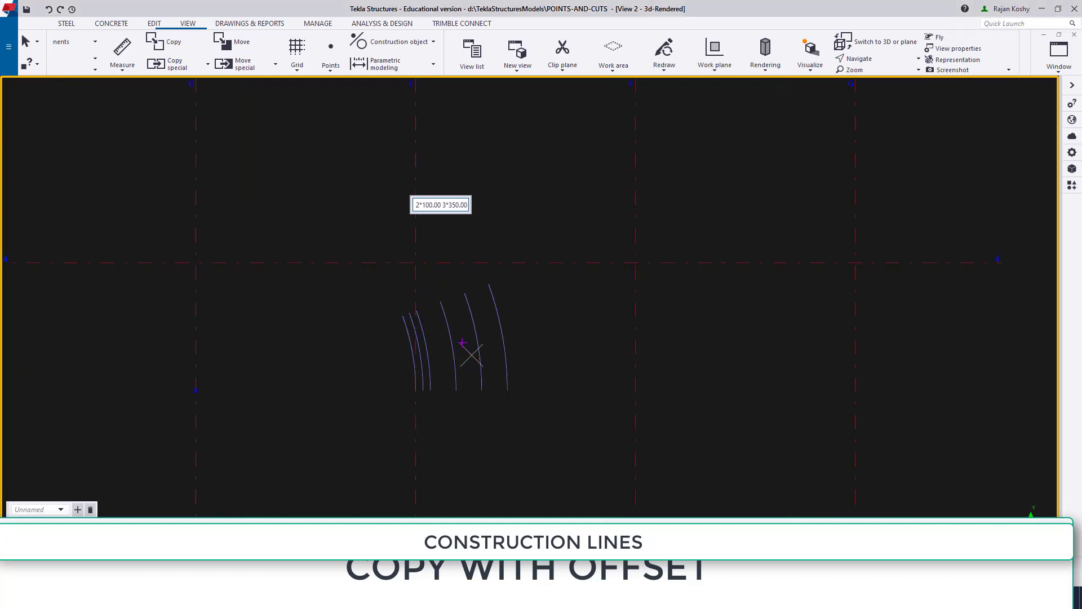
# Step: Measure the first gaps between adjacent offset arcs with the Measure tool
pyautogui.click(114, 57)
pyautogui.scroll(2, 397, 307)
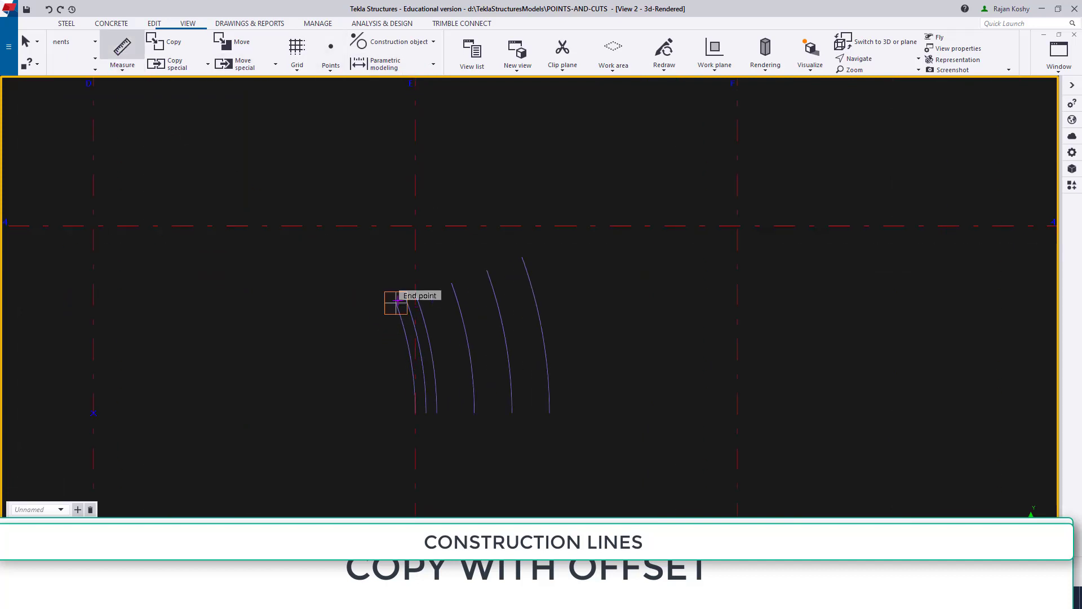
pyautogui.scroll(2, 397, 300)
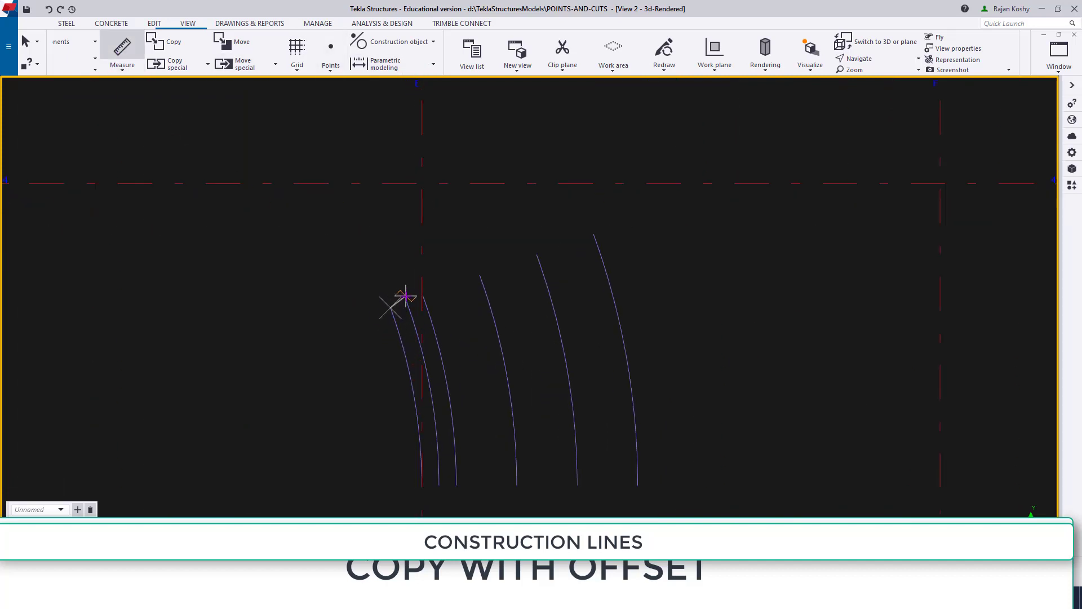
pyautogui.click(406, 302)
pyautogui.scroll(2, 475, 369)
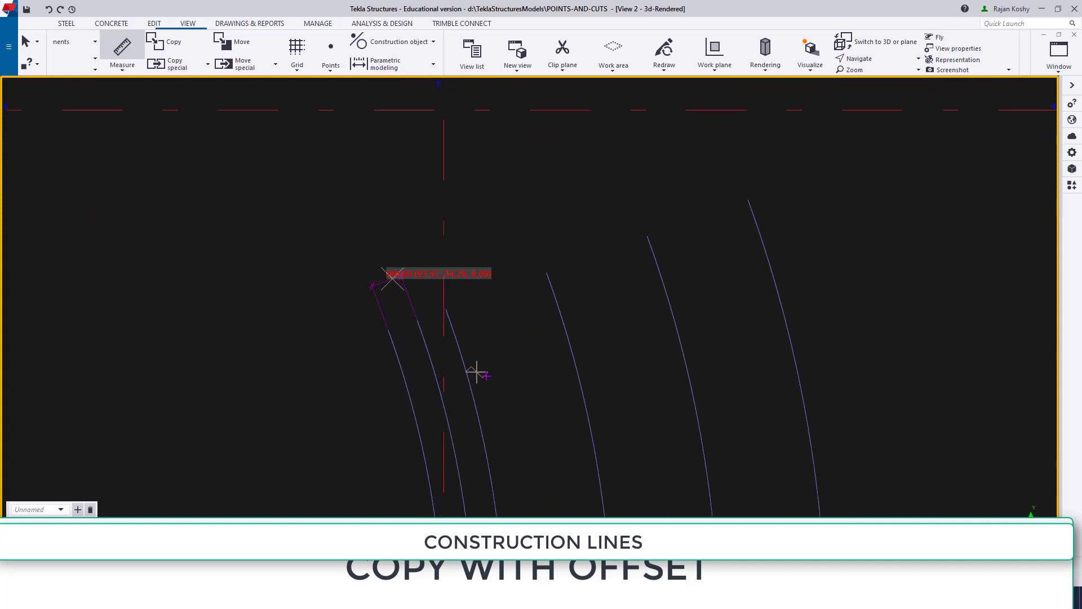
pyautogui.scroll(2, 431, 324)
pyautogui.click(410, 318)
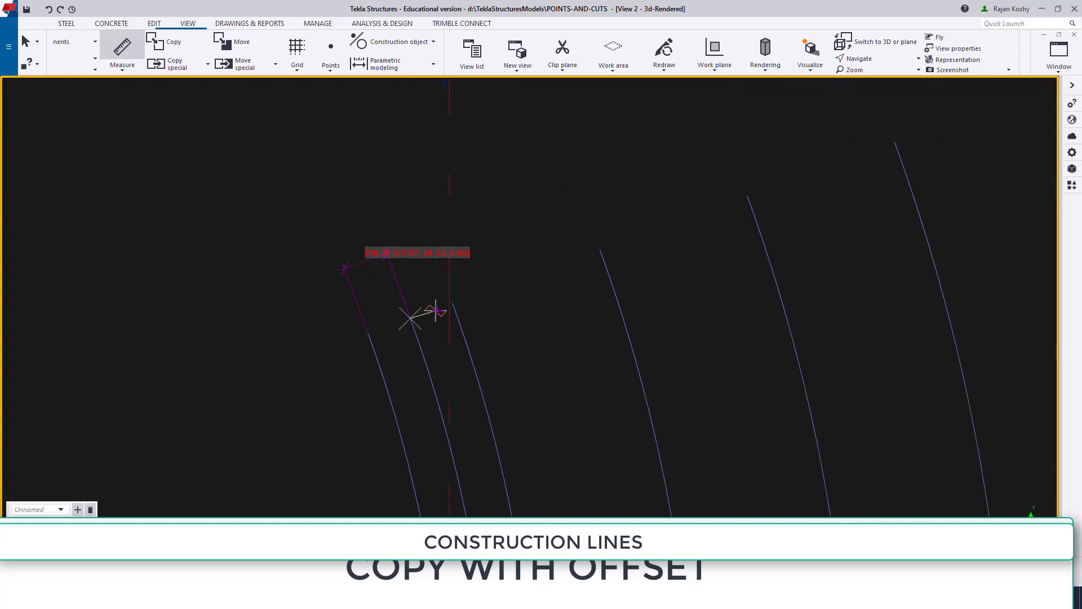
pyautogui.click(410, 207)
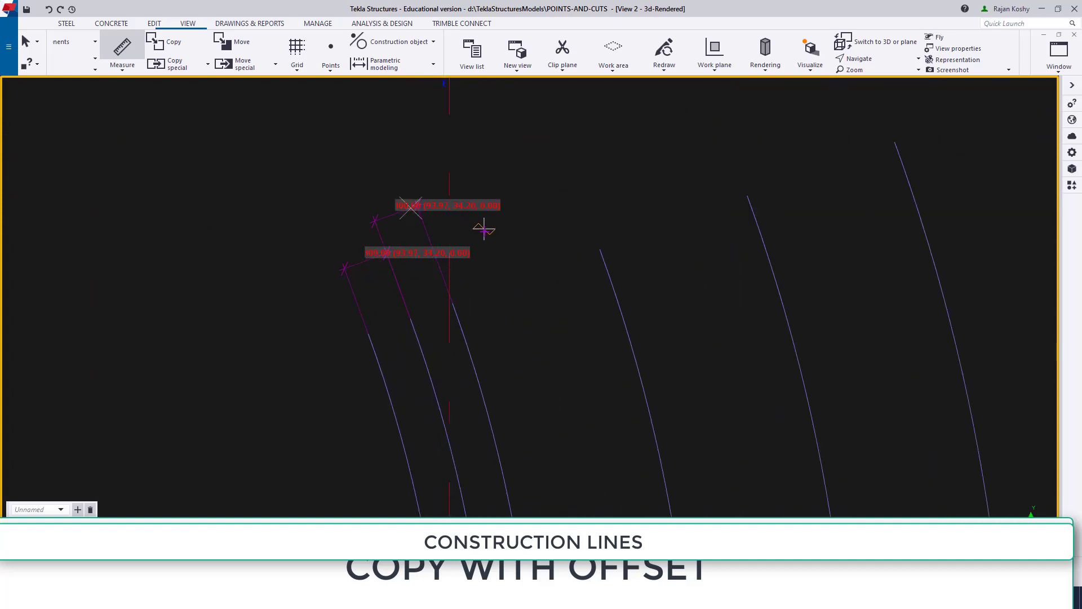
pyautogui.moveTo(483, 229); pyautogui.dragTo(401, 336, button='middle')
# Step: Measure the remaining gaps to the outer arcs, each reading 350.06
pyautogui.click(371, 413)
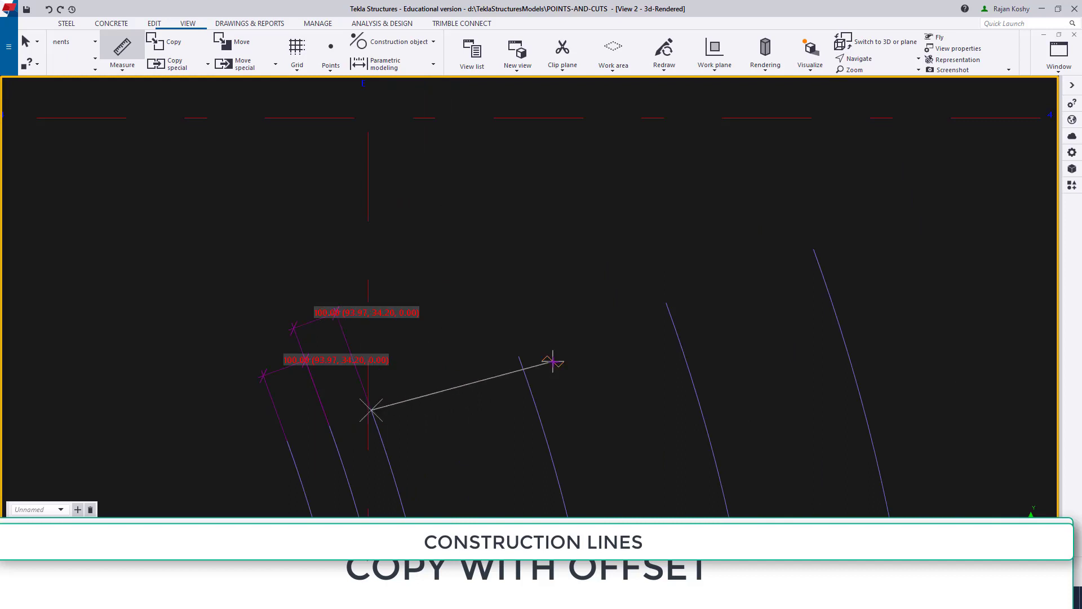
pyautogui.click(517, 357)
pyautogui.click(515, 326)
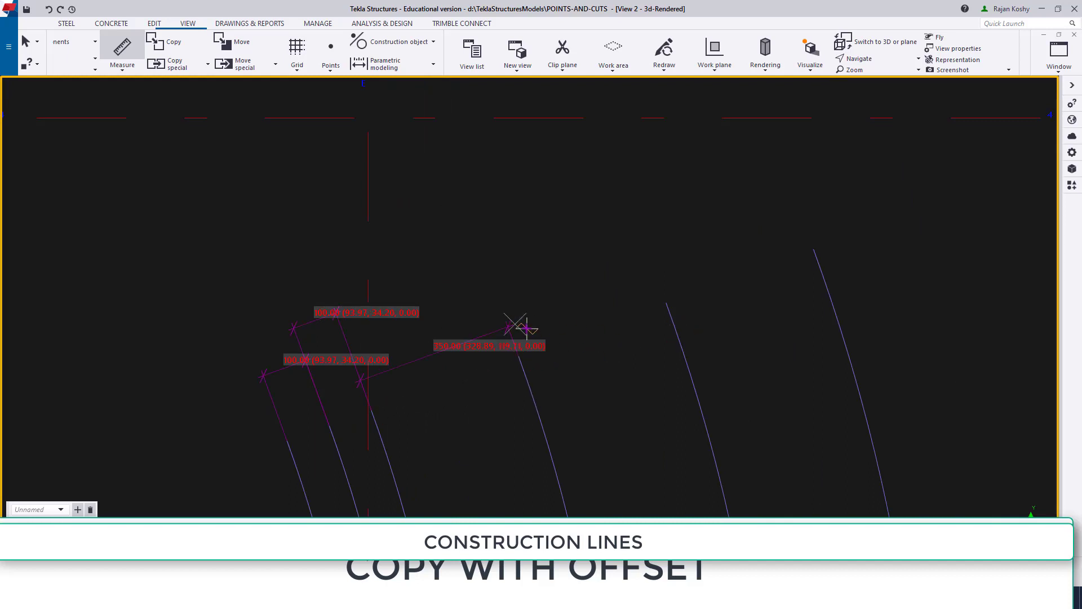
pyautogui.click(515, 326)
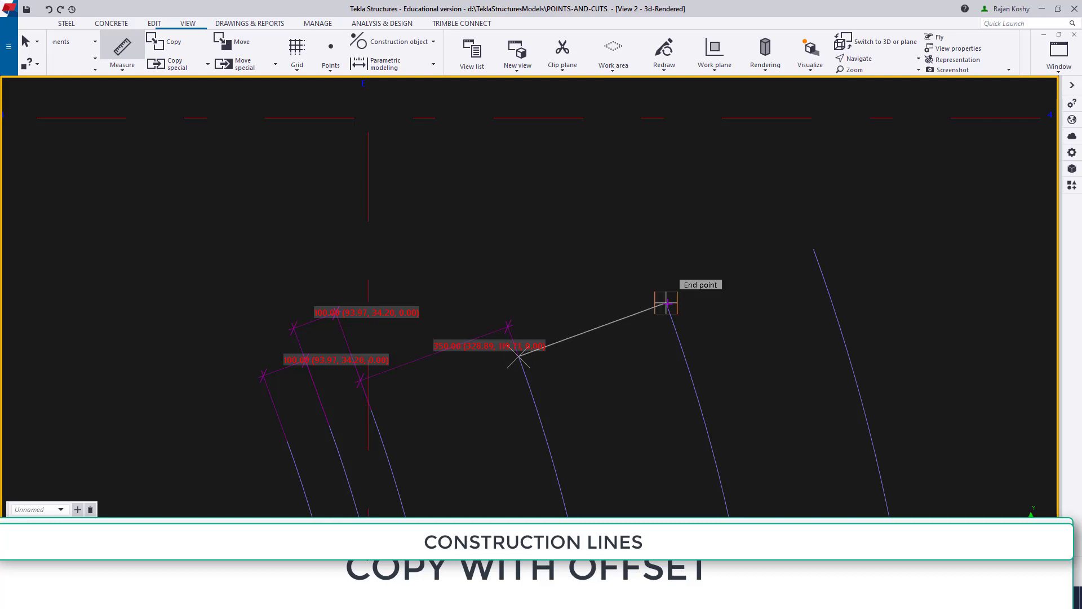
pyautogui.click(660, 291)
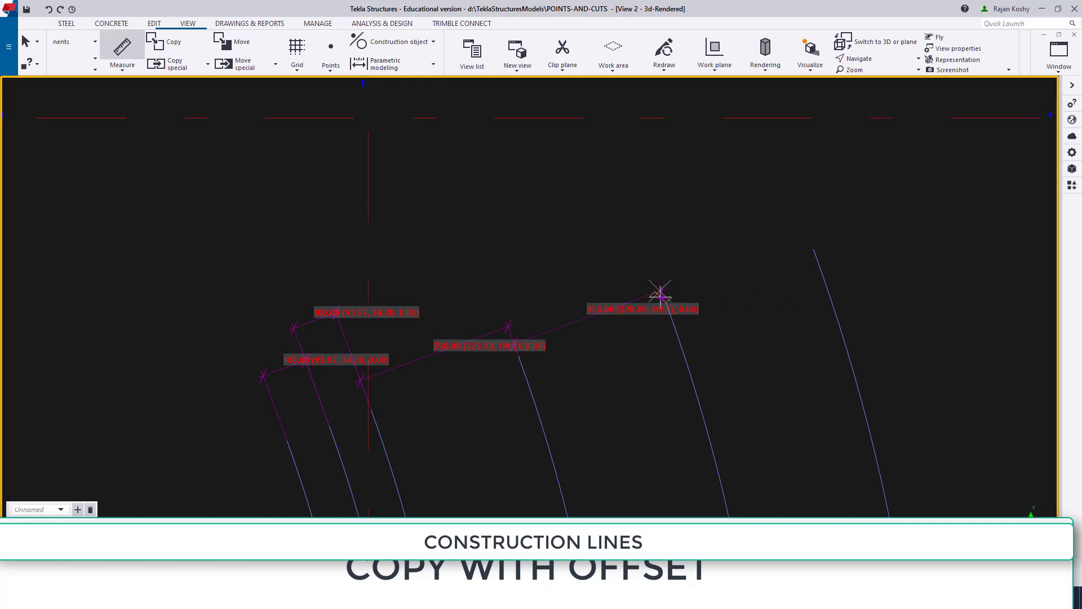
pyautogui.click(666, 302)
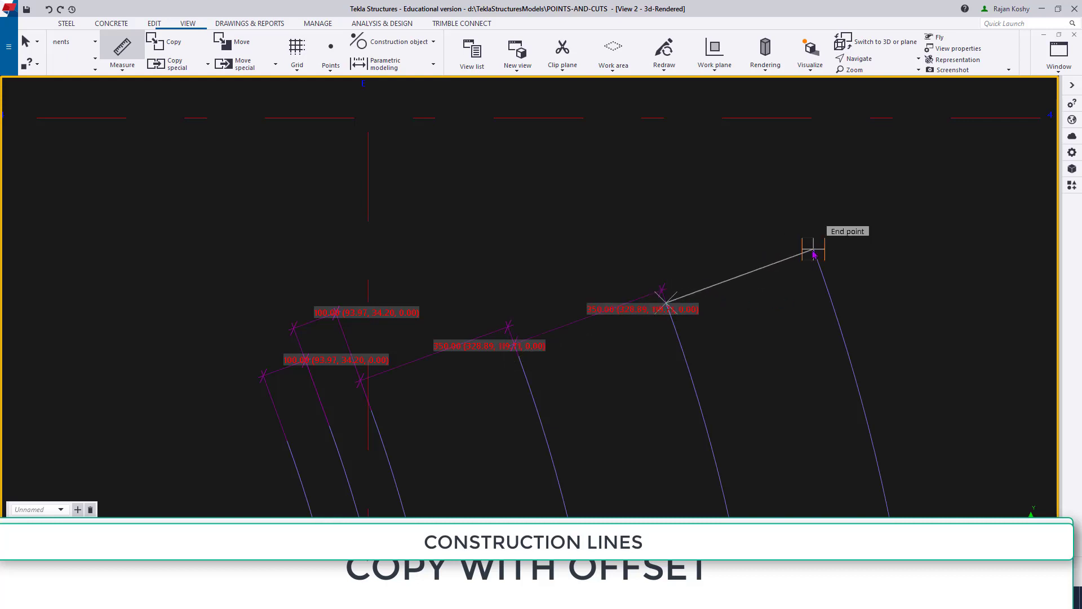
pyautogui.click(811, 242)
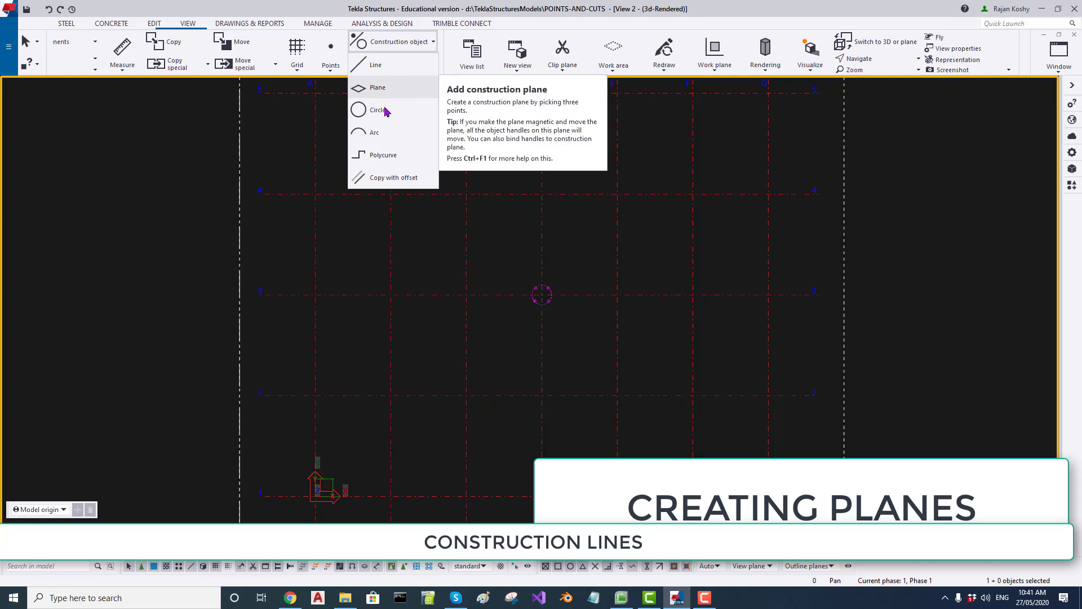
# Step: Create a rectangular construction plane with corners at C/3, D/3, D/2 and C/2
pyautogui.click(377, 133)
pyautogui.click(466, 294)
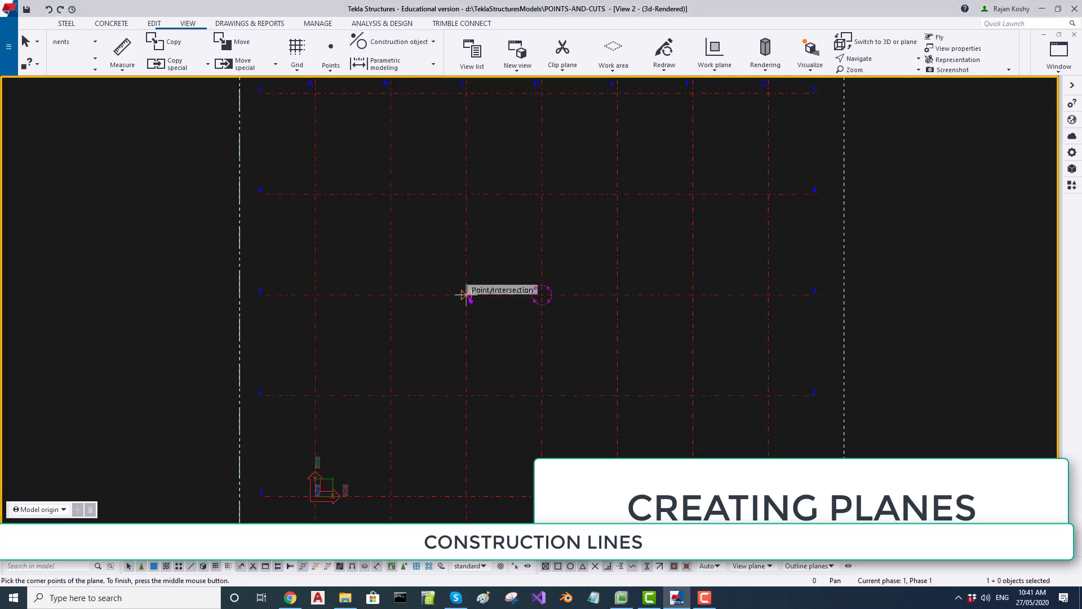
pyautogui.click(541, 294)
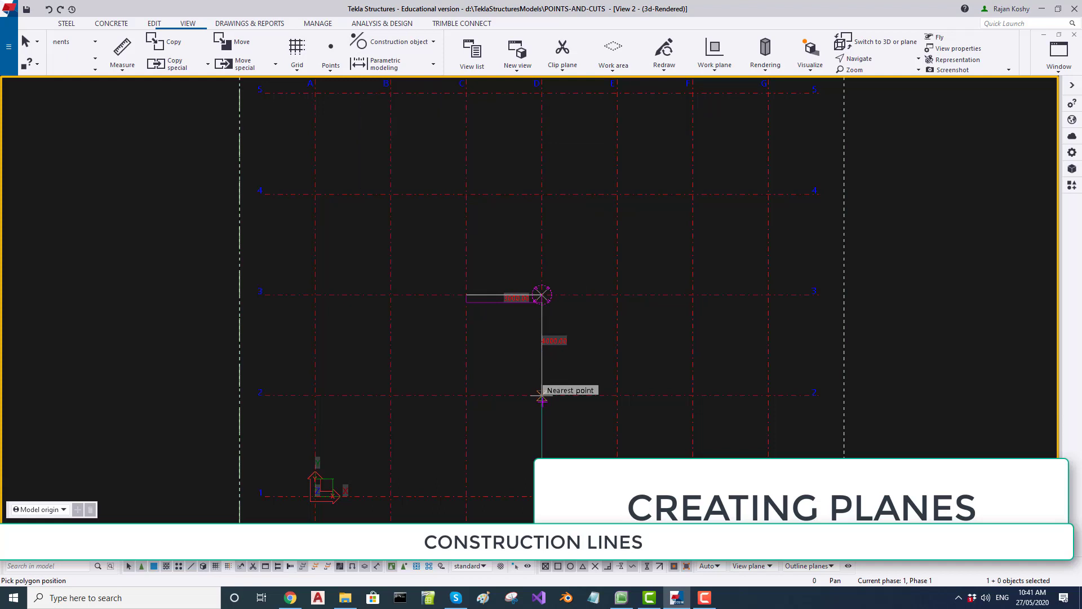
pyautogui.click(541, 395)
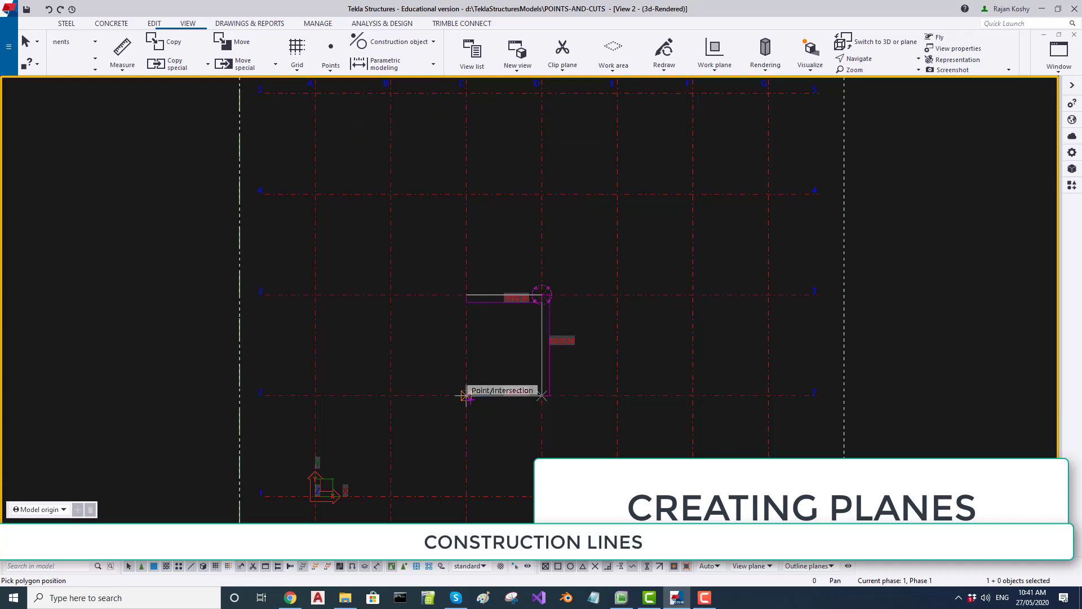
pyautogui.click(466, 395)
pyautogui.middleClick(466, 395)
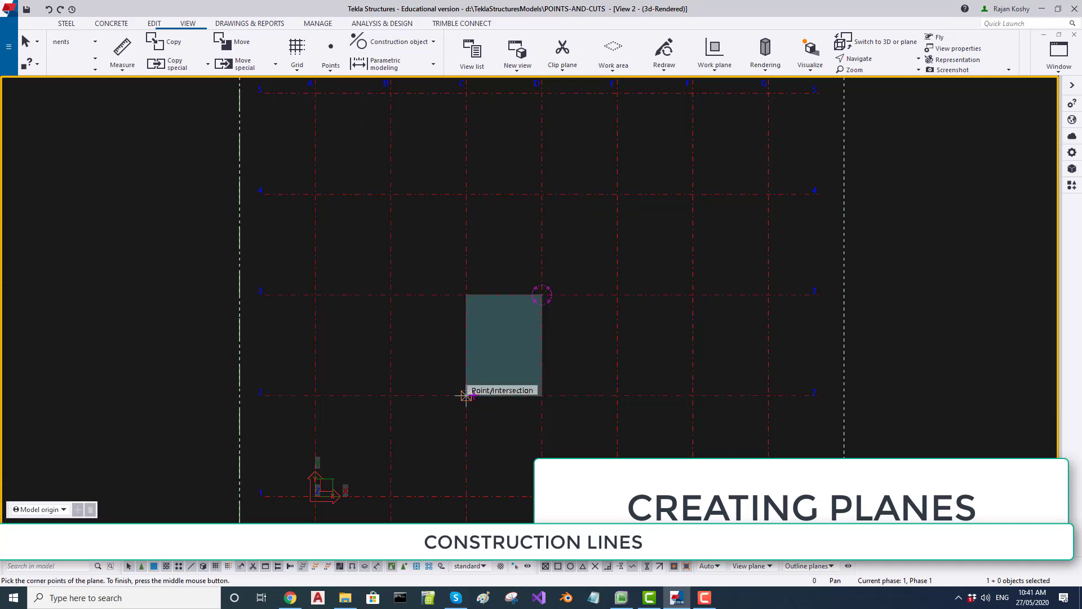
pyautogui.press('Escape')
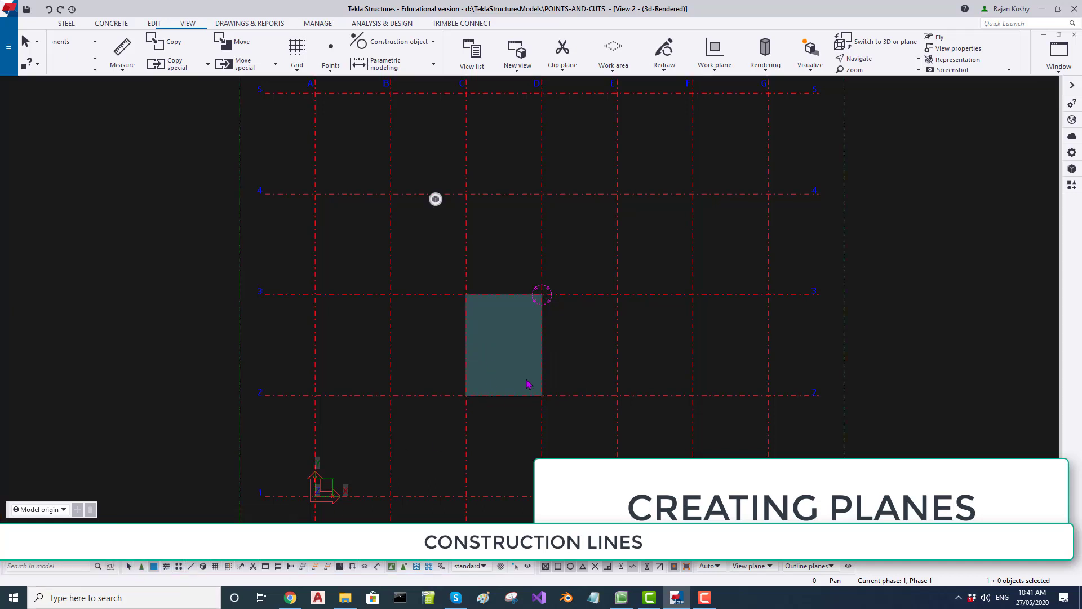
# Step: Tilt the view and open the construction plane's properties
pyautogui.moveTo(525, 383)
pyautogui.keyDown('ctrl'); pyautogui.mouseDown(button='middle')
pyautogui.moveTo(529, 278)
pyautogui.moveTo(519, 400)
pyautogui.mouseUp(button='middle'); pyautogui.keyUp('ctrl')
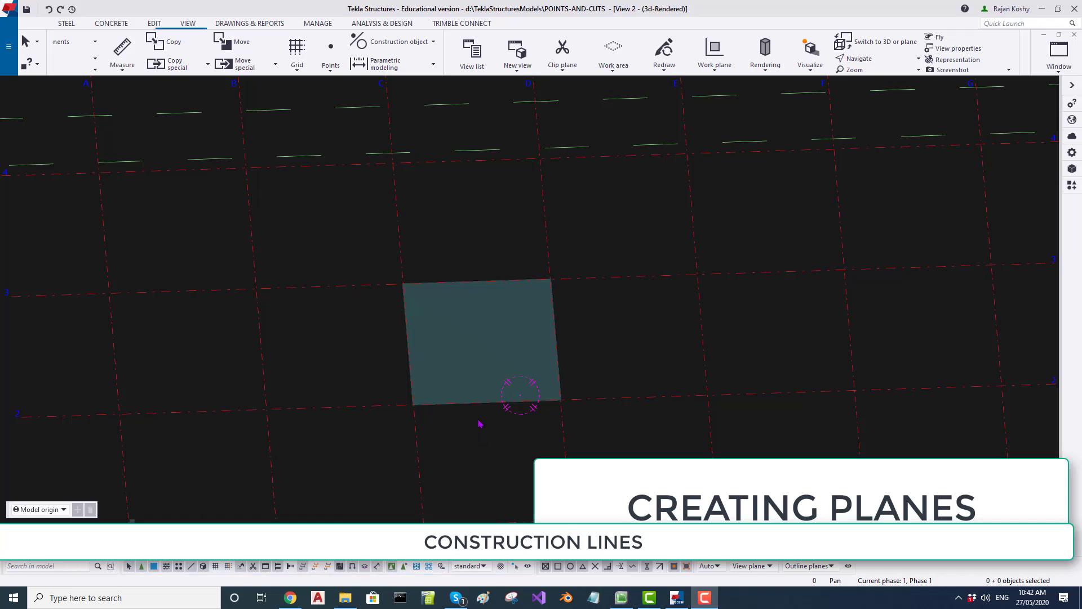
pyautogui.click(480, 370)
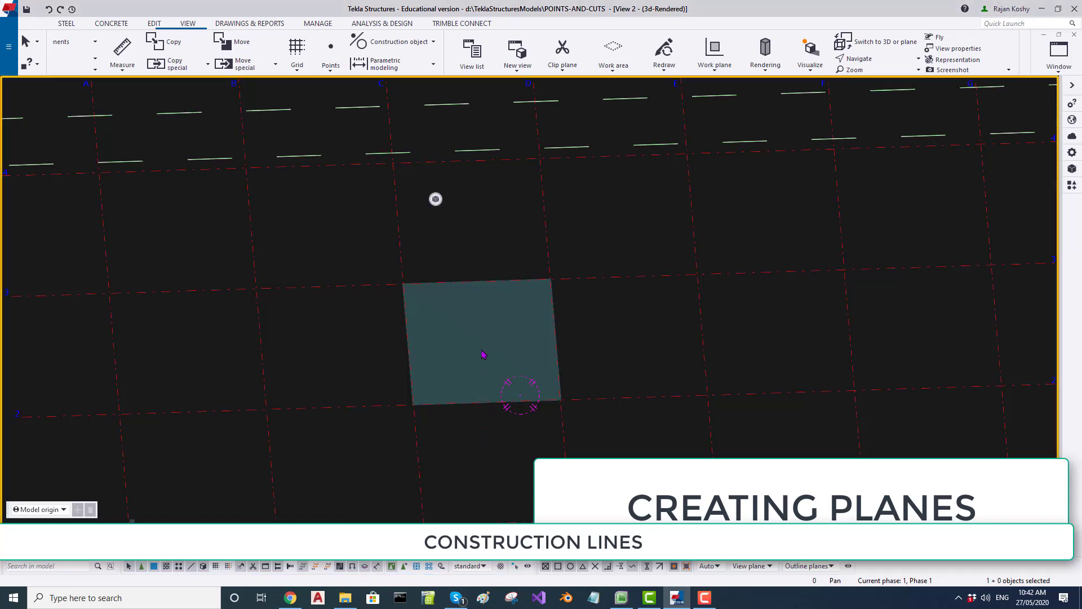
pyautogui.click(483, 403)
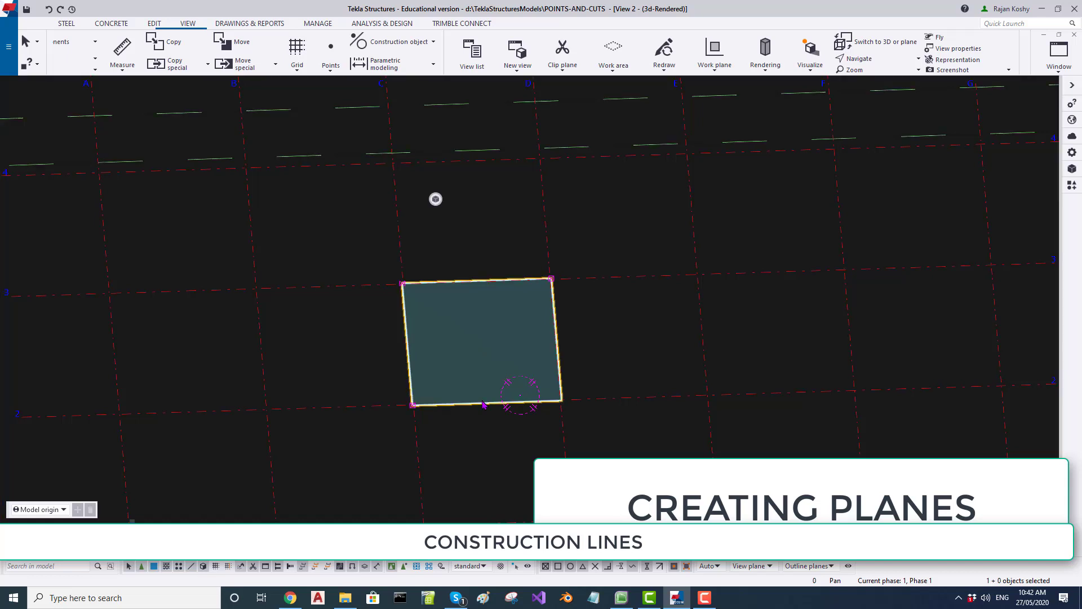
pyautogui.doubleClick(483, 403)
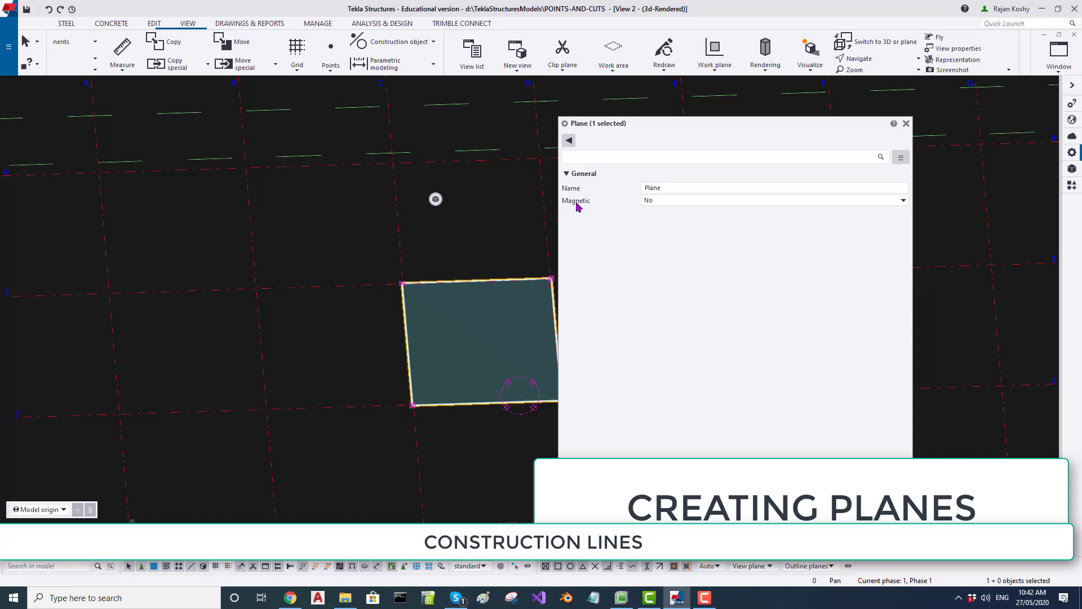
# Step: Set the construction plane's Magnetic property to Yes and apply it
pyautogui.click(743, 201)
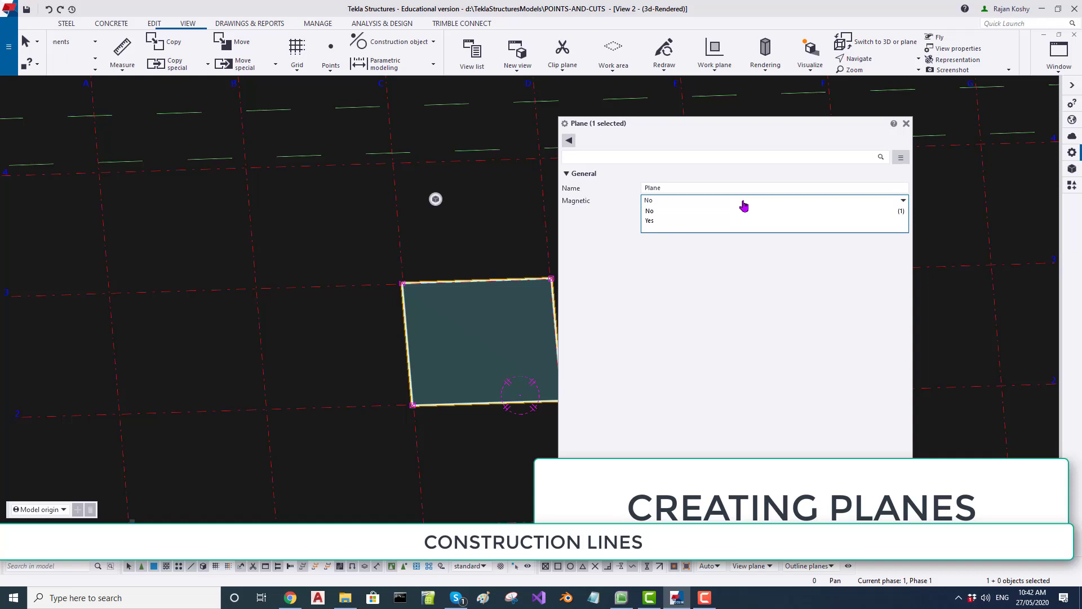
pyautogui.click(668, 223)
pyautogui.press('Return')
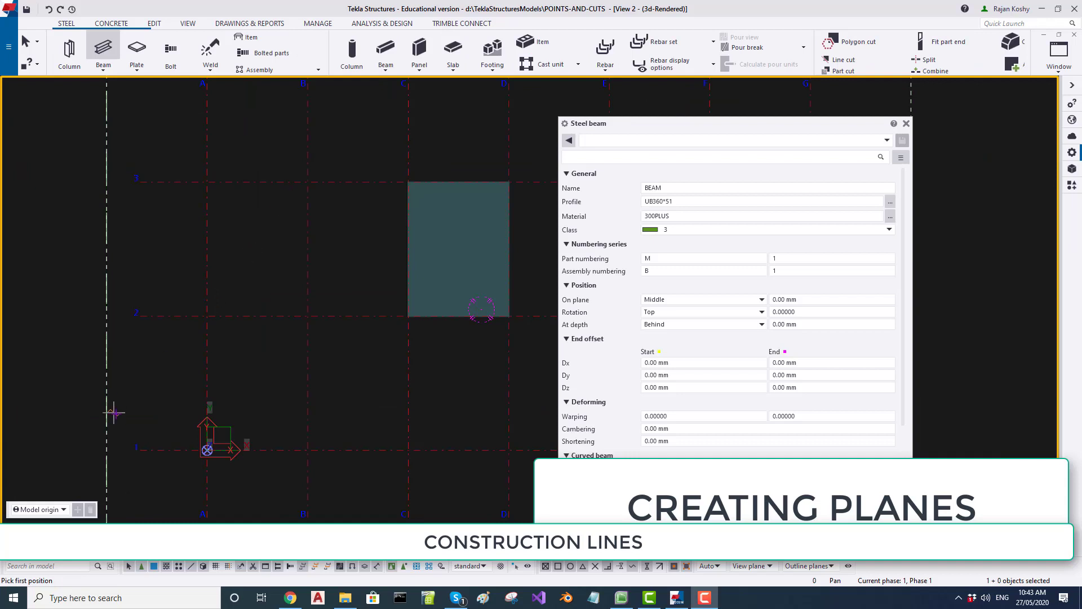
# Step: Place a UB360*51 beam across the plane edges, then area-select the stack of six beams
pyautogui.click(407, 200)
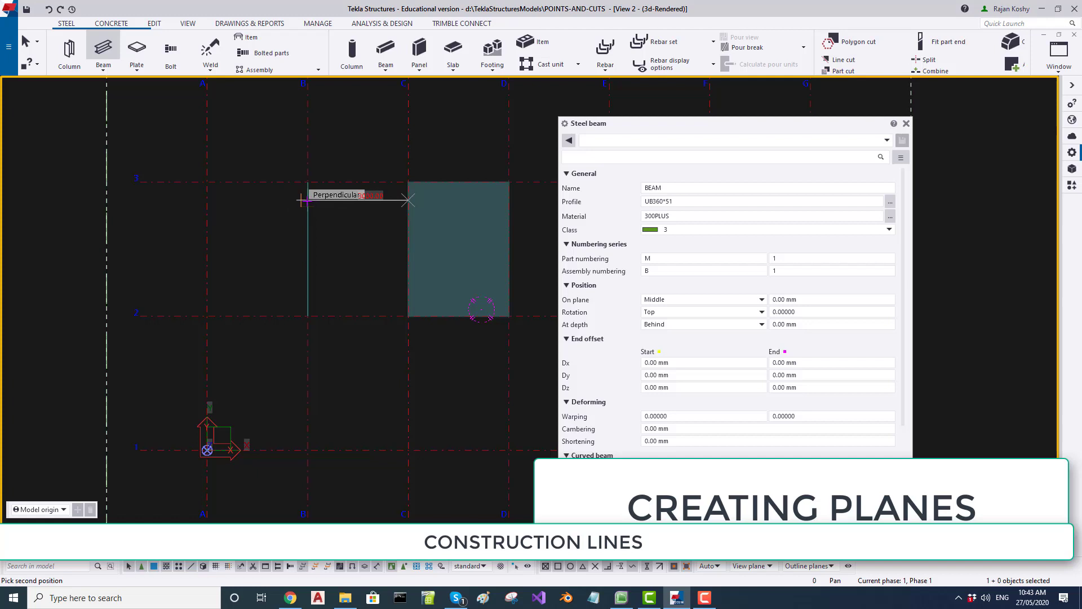
pyautogui.click(307, 200)
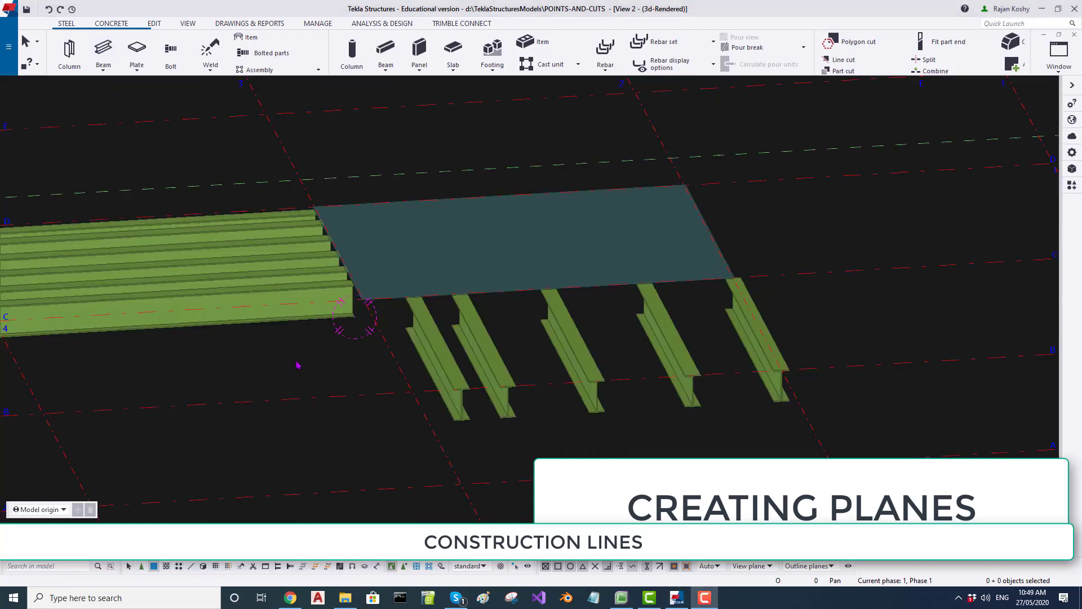
pyautogui.moveTo(283, 348); pyautogui.dragTo(207, 206)
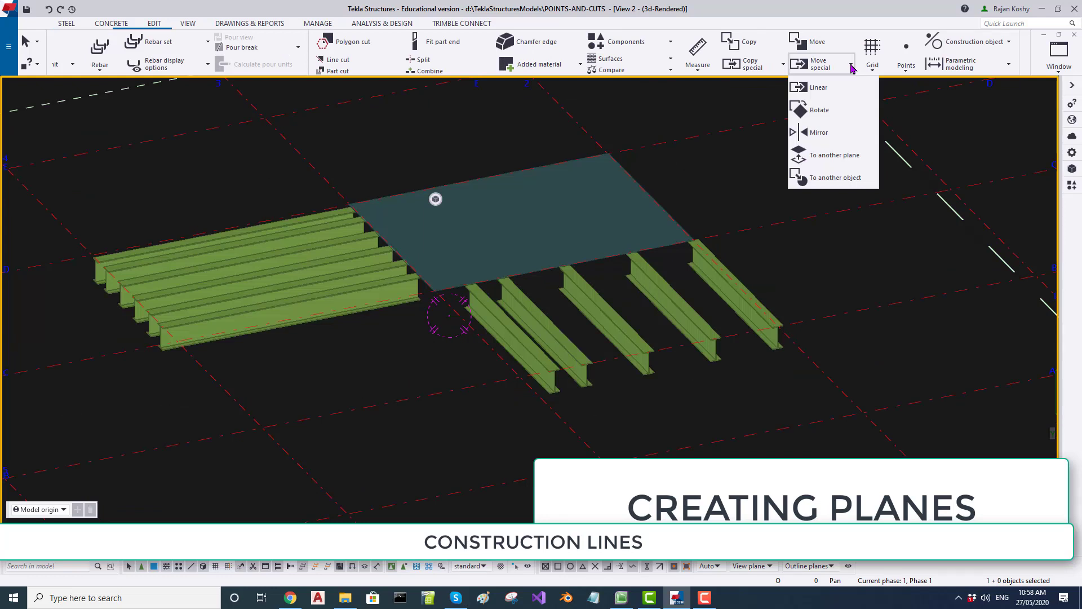
# Step: Interrupt the pick command, then move the construction plane up 900 mm (dZ) with its beams
pyautogui.press('Tab')
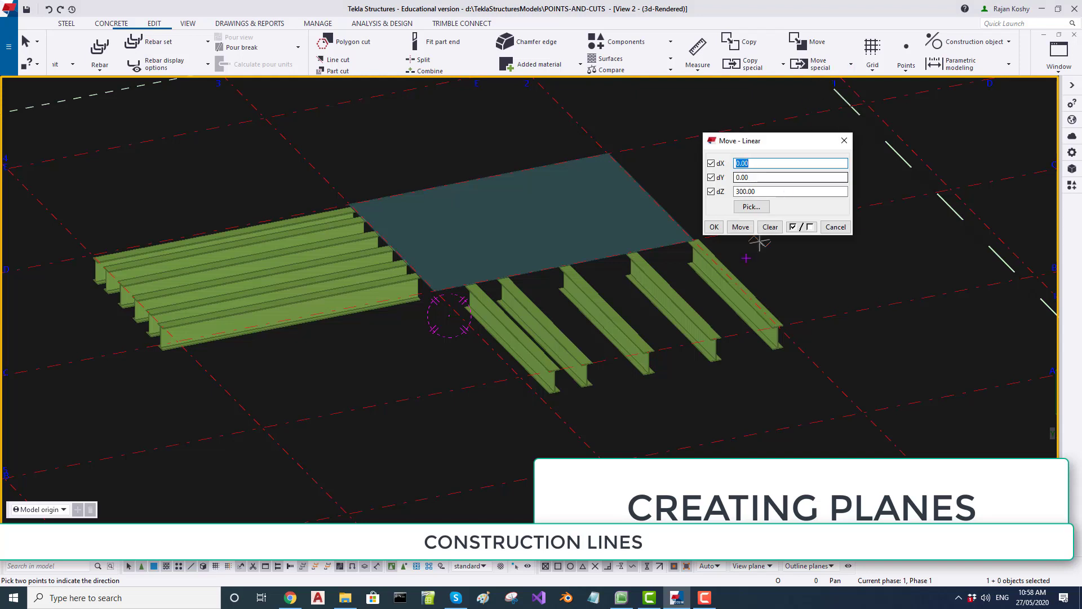
pyautogui.press('Tab')
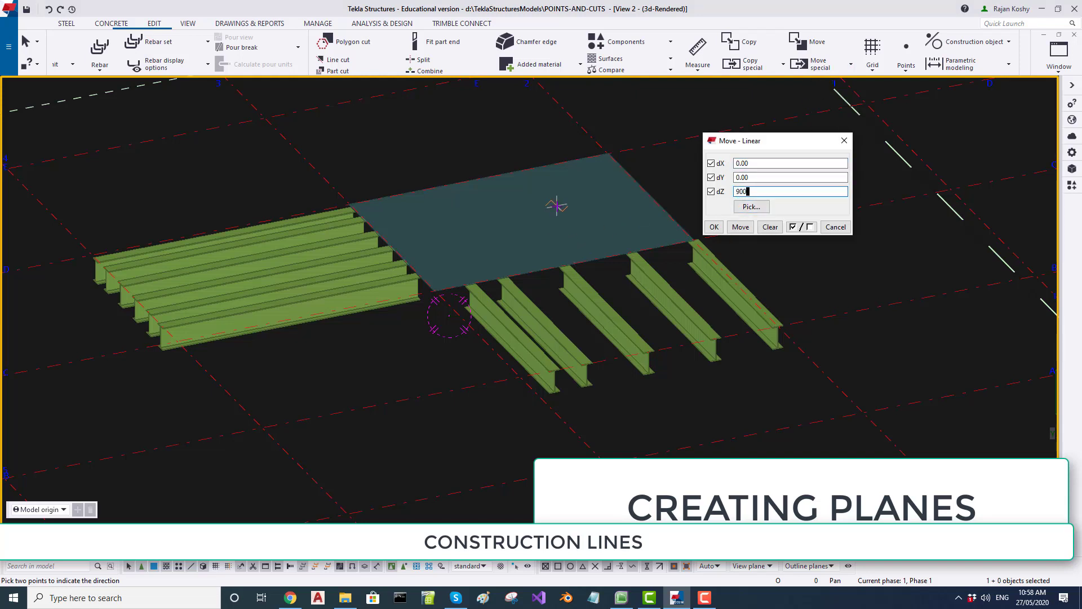
pyautogui.rightClick(501, 154)
pyautogui.click(521, 159)
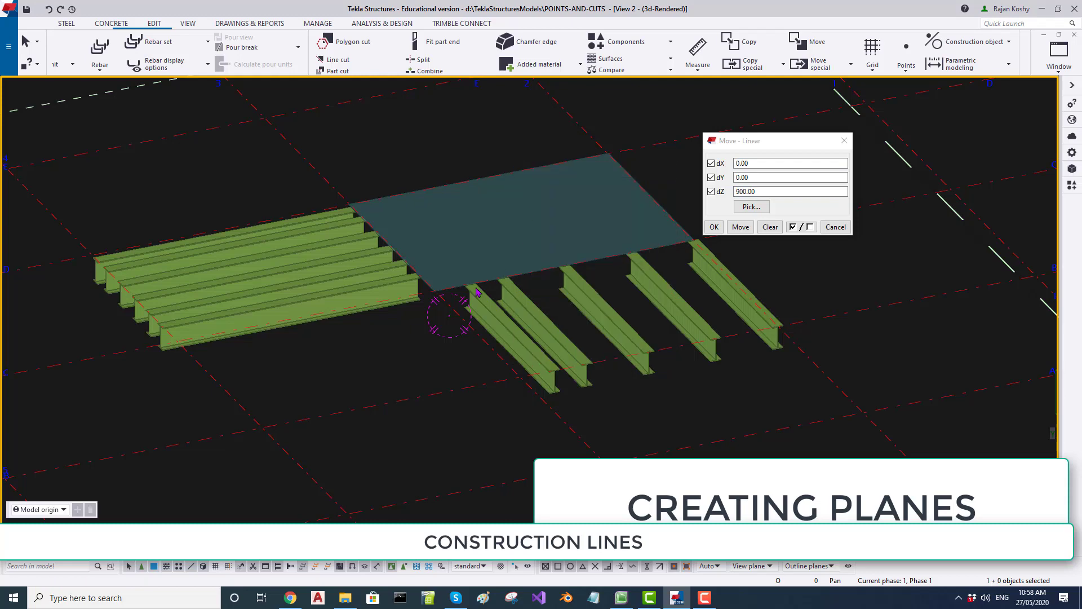
pyautogui.click(444, 286)
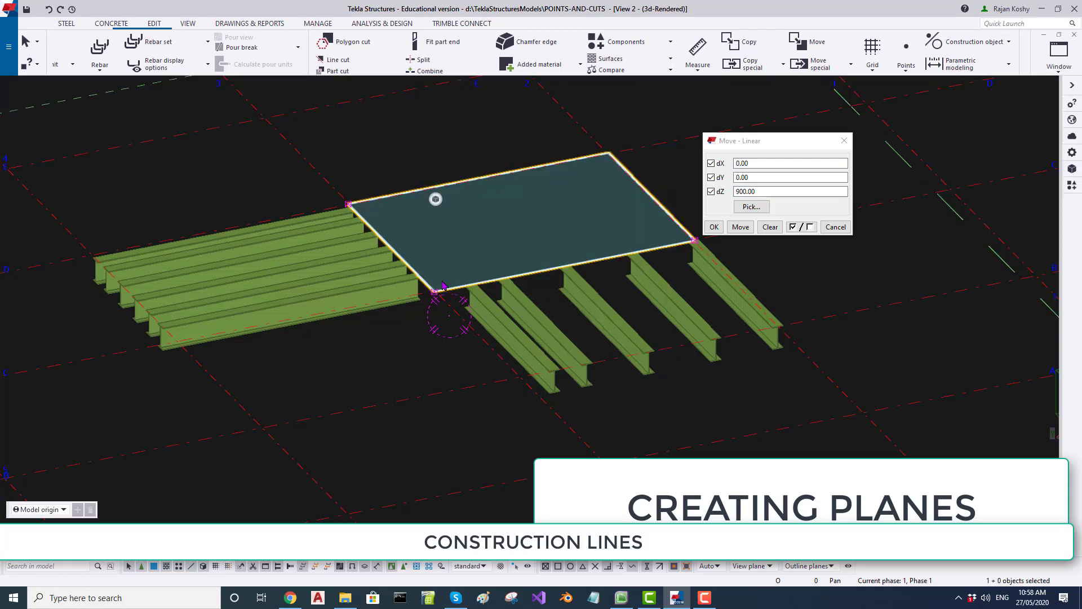
pyautogui.click(740, 227)
pyautogui.keyDown('ctrl'); pyautogui.moveTo(327, 341); pyautogui.dragTo(361, 307, button='middle'); pyautogui.keyUp('ctrl')
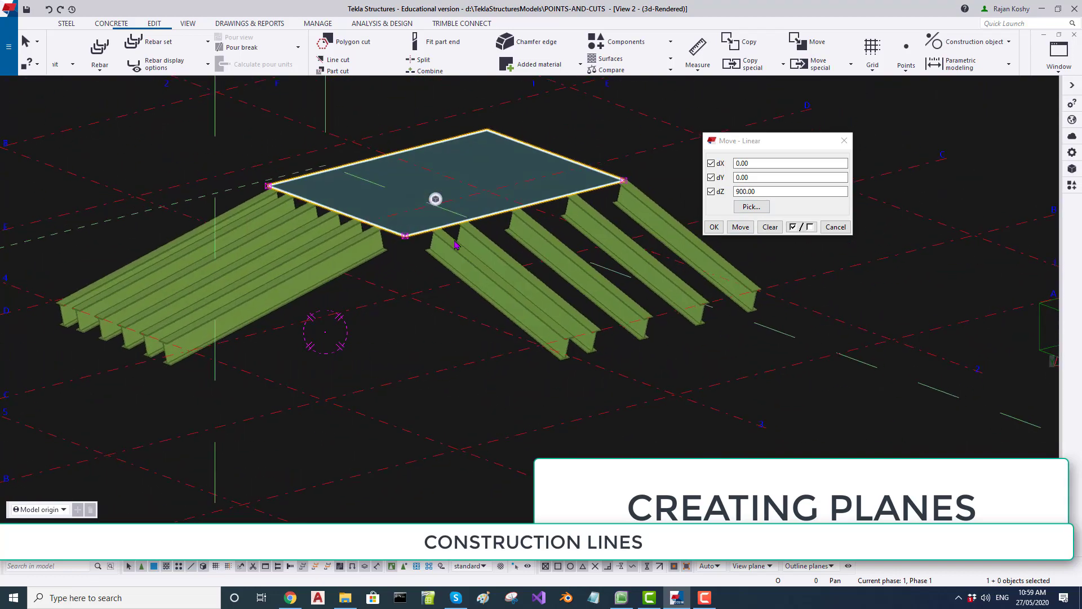
pyautogui.keyDown('ctrl'); pyautogui.moveTo(420, 239); pyautogui.dragTo(687, 249, button='middle'); pyautogui.keyUp('ctrl')
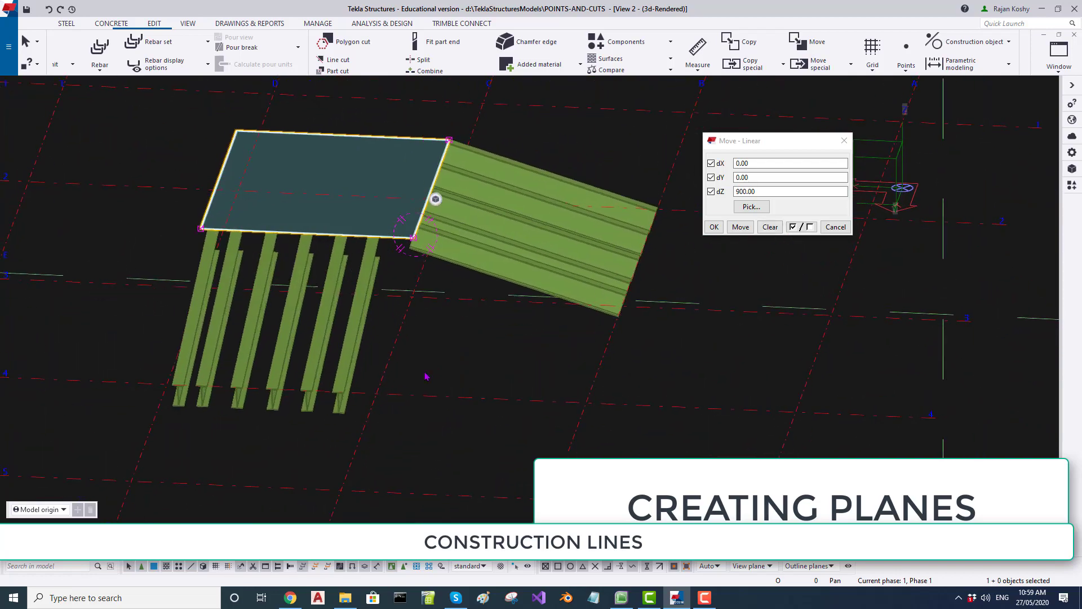